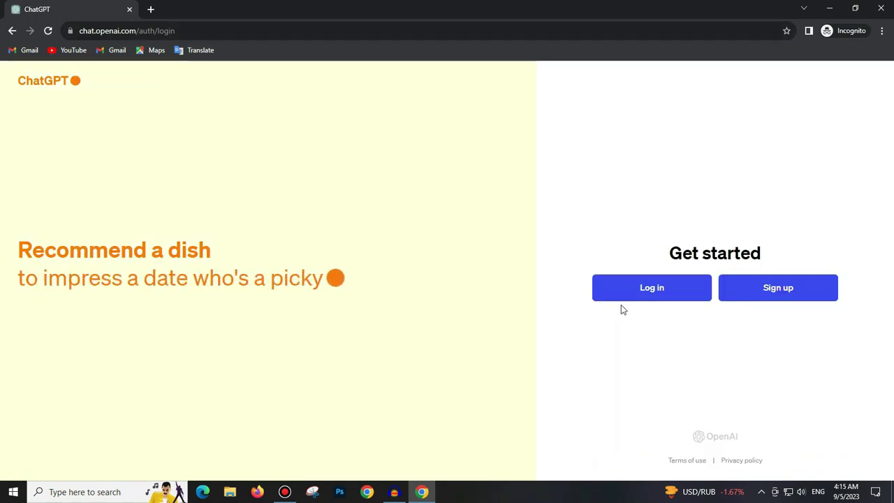
# Step: Log in to ChatGPT with a Google account, filling in the saved account e-mail and account password
pyautogui.click(630, 289)
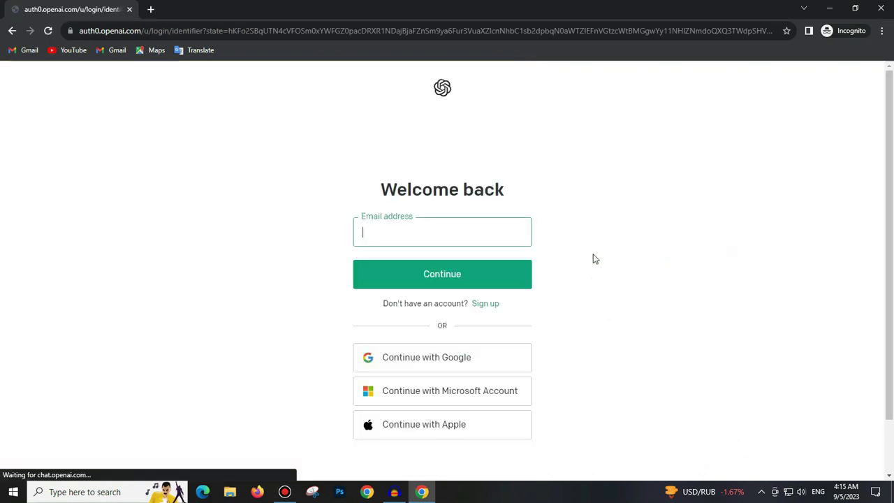
pyautogui.click(479, 360)
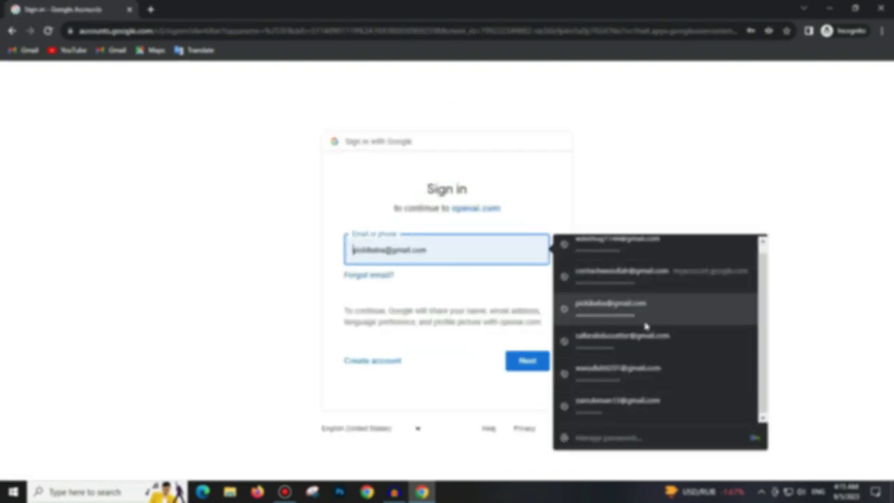
pyautogui.click(602, 296)
pyautogui.press('Return')
pyautogui.scroll(-1, 656, 321)
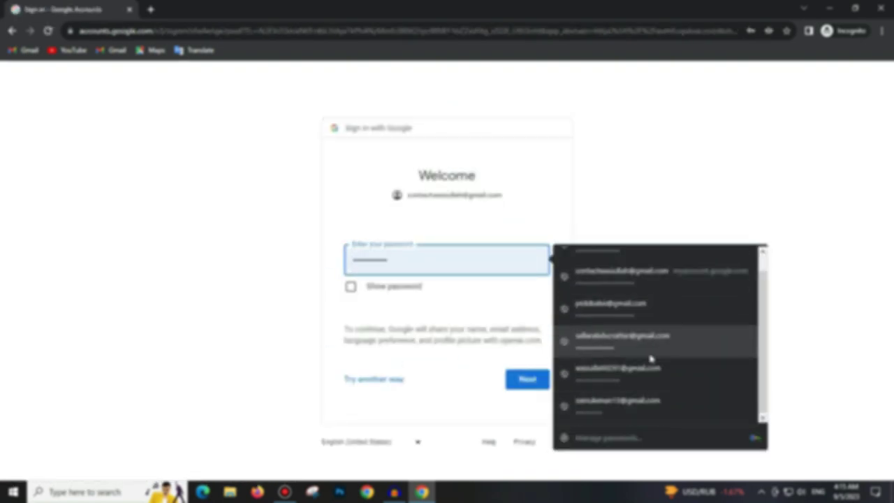
pyautogui.click(627, 347)
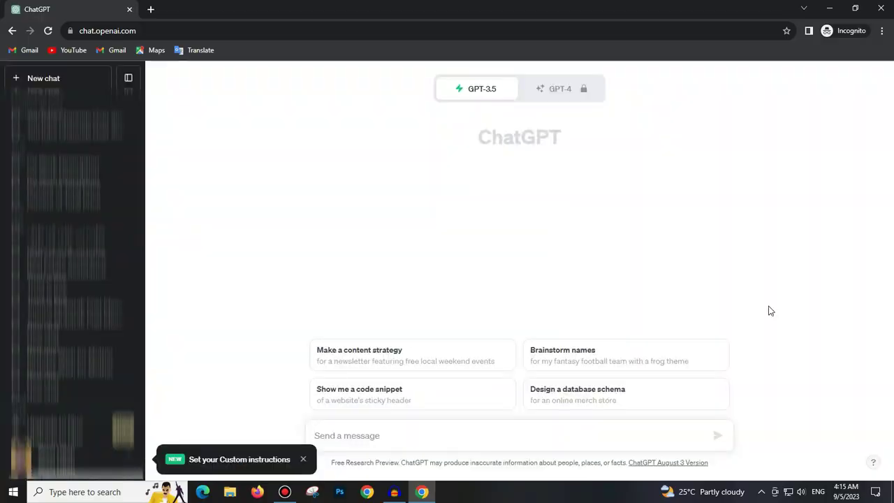
# Step: Dismiss the custom instructions notice and submit the prompt "Suggest me 10 Video Idea for my Video Related to Fitness"
pyautogui.click(304, 458)
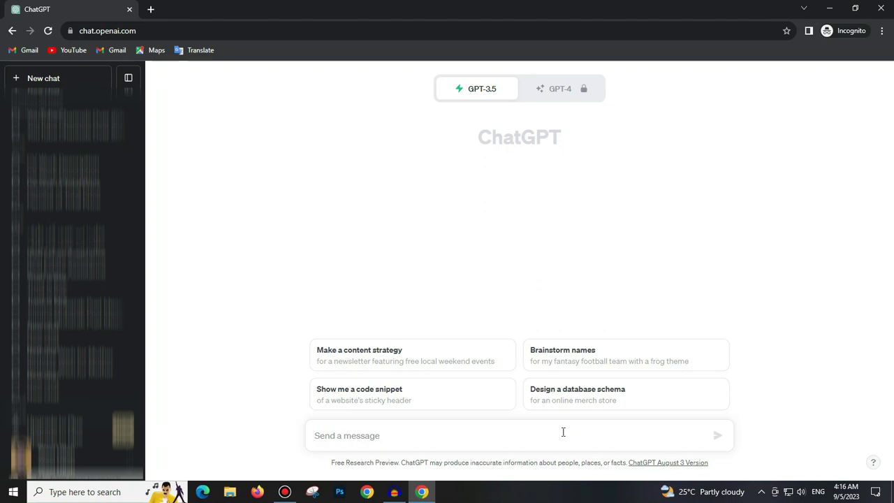
pyautogui.press('Tab')
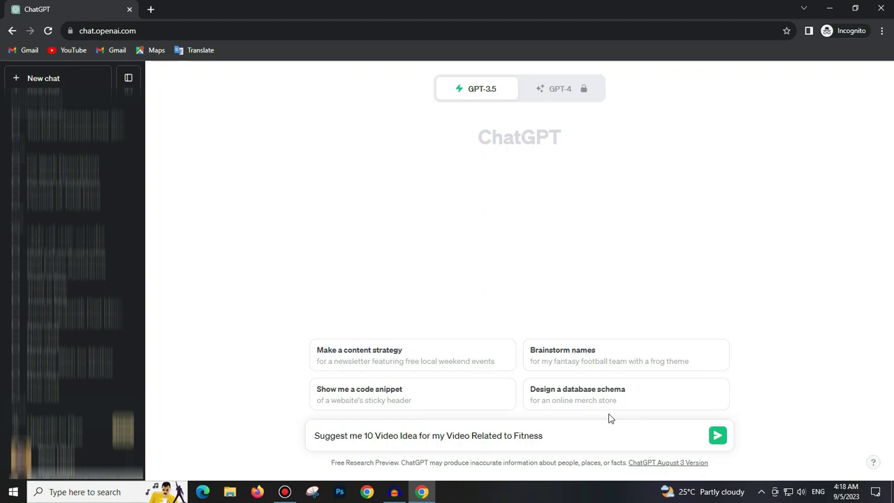
pyautogui.press('Return')
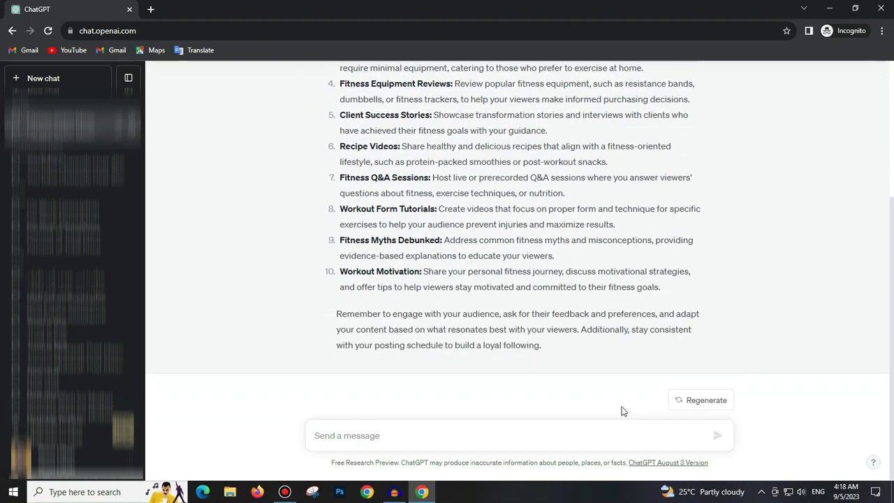
# Step: Send the follow-up message "10 more please" to request additional fitness video ideas
pyautogui.scroll(2, 618, 413)
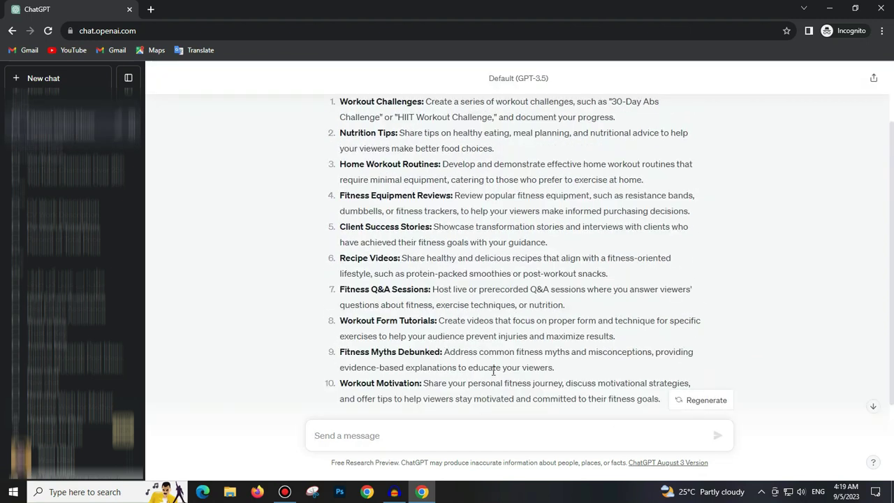
pyautogui.scroll(2, 495, 333)
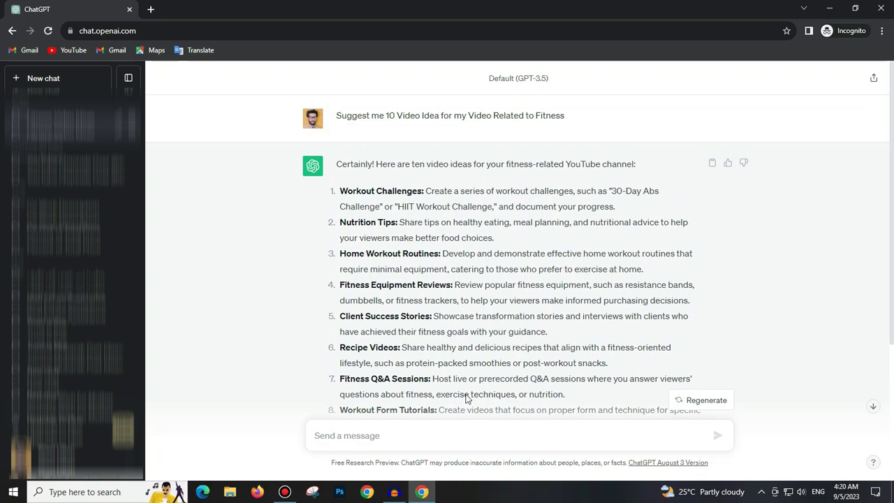
pyautogui.scroll(-3, 417, 376)
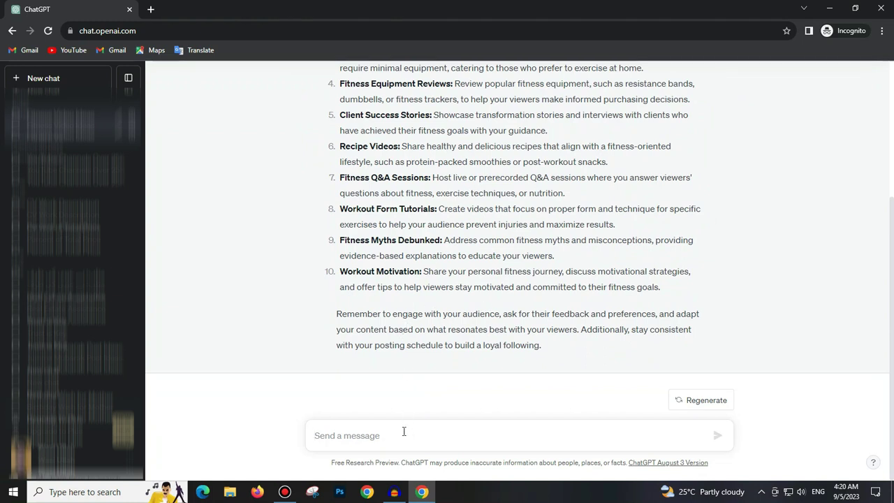
pyautogui.write('more')
pyautogui.press('BackSpace')
pyautogui.press('BackSpace')
pyautogui.press('BackSpace')
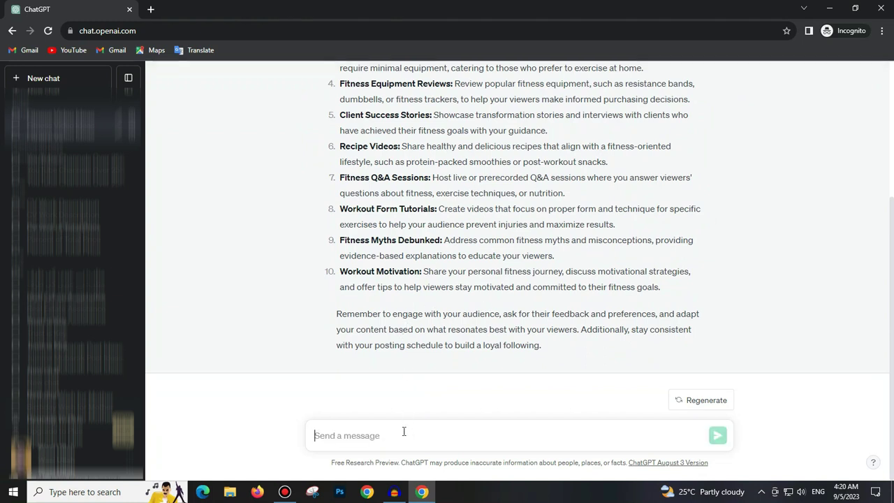
pyautogui.write('10 m')
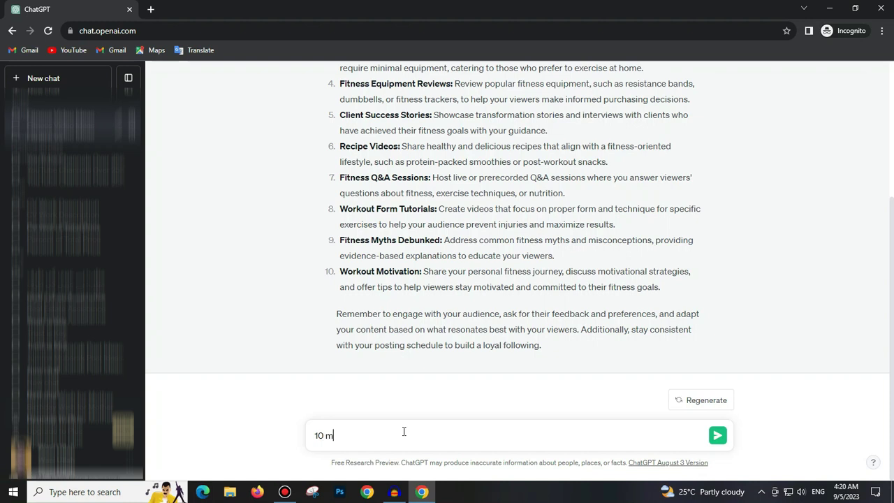
pyautogui.write('p')
pyautogui.write('re please')
pyautogui.press('Return')
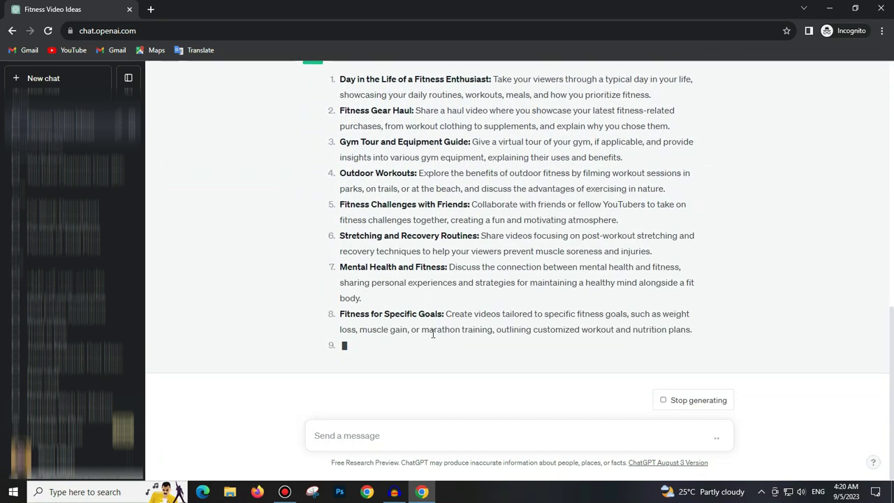
# Step: Review both generated lists of fitness video ideas to choose a topic
pyautogui.scroll(8, 433, 334)
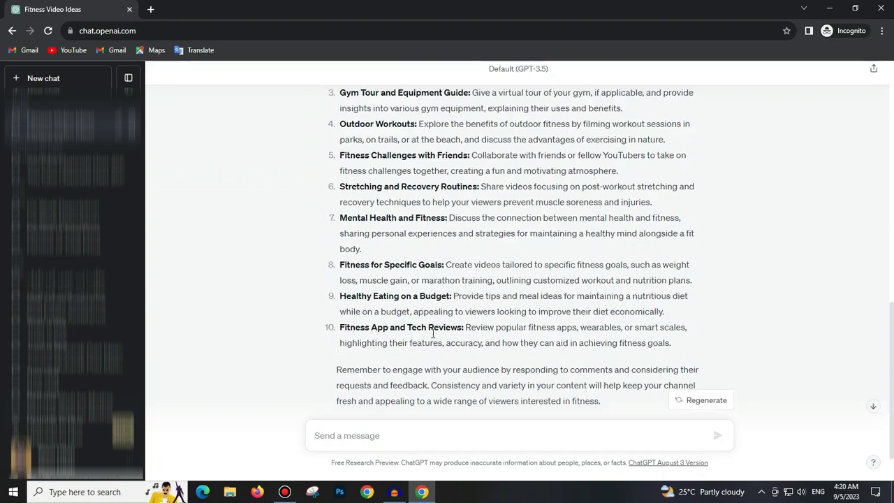
pyautogui.scroll(-8, 433, 334)
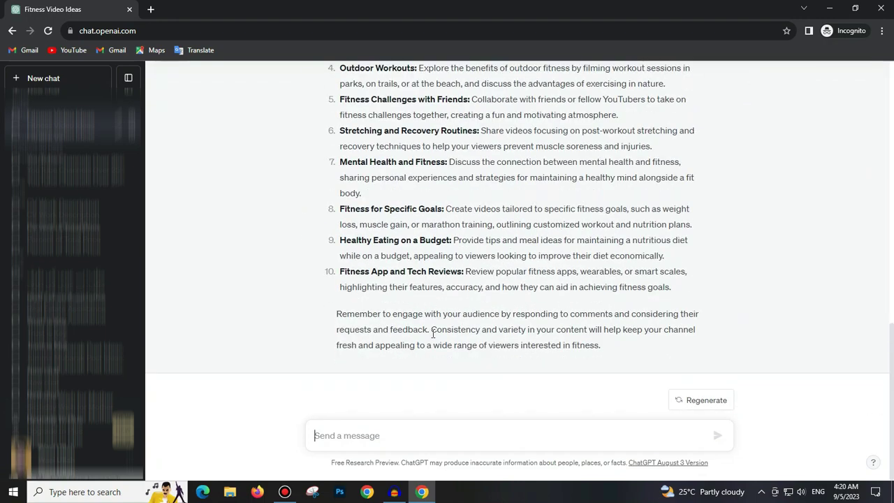
pyautogui.scroll(2, 433, 334)
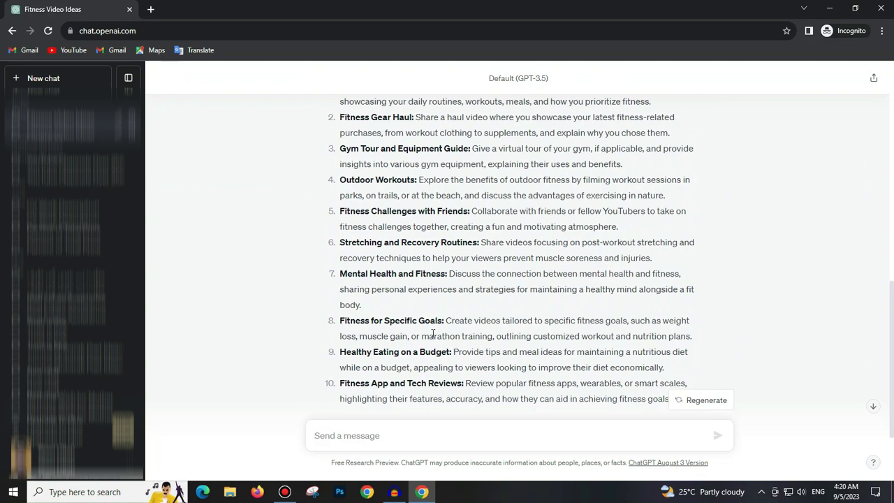
pyautogui.scroll(10, 516, 341)
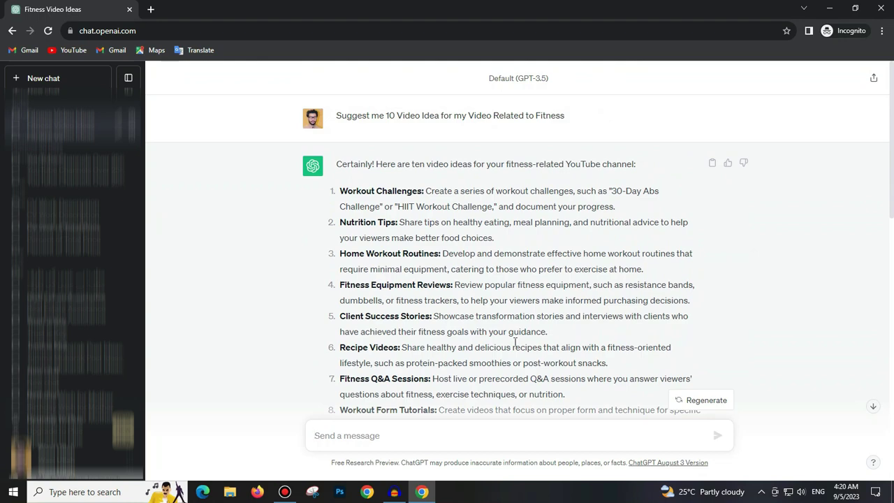
pyautogui.scroll(-10, 516, 342)
pyautogui.scroll(-2, 513, 341)
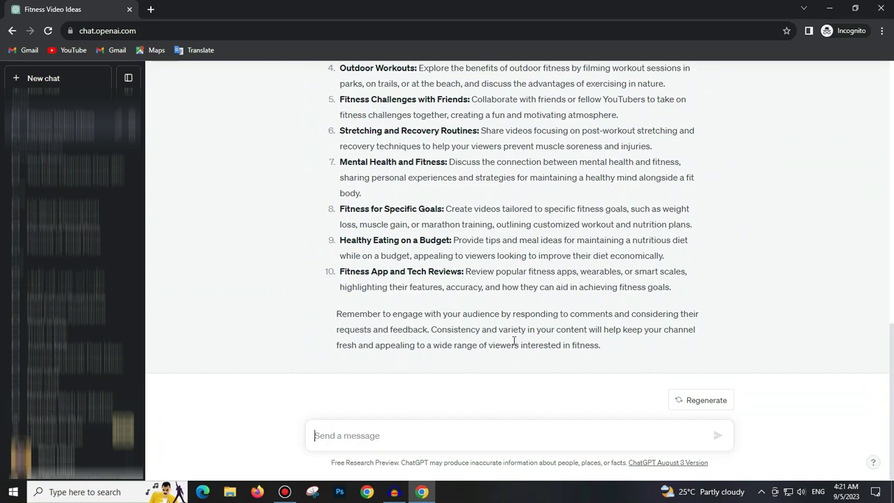
pyautogui.scroll(1, 514, 341)
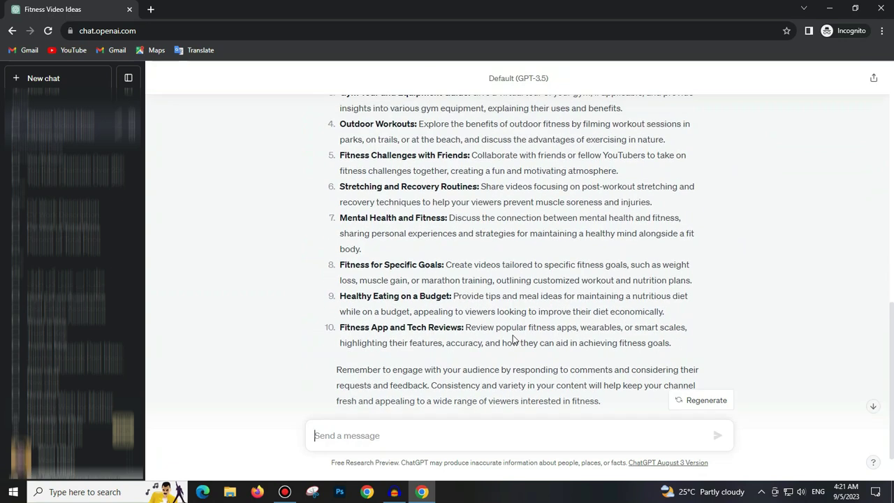
pyautogui.scroll(10, 514, 340)
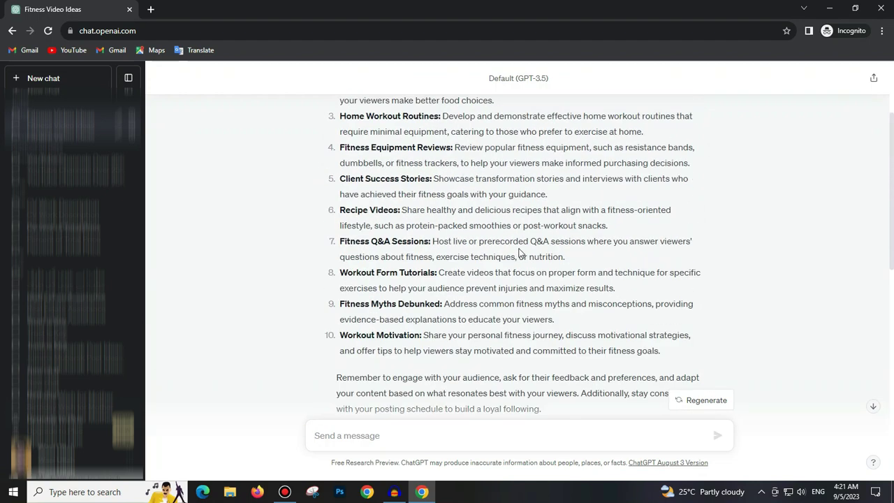
pyautogui.scroll(1, 520, 253)
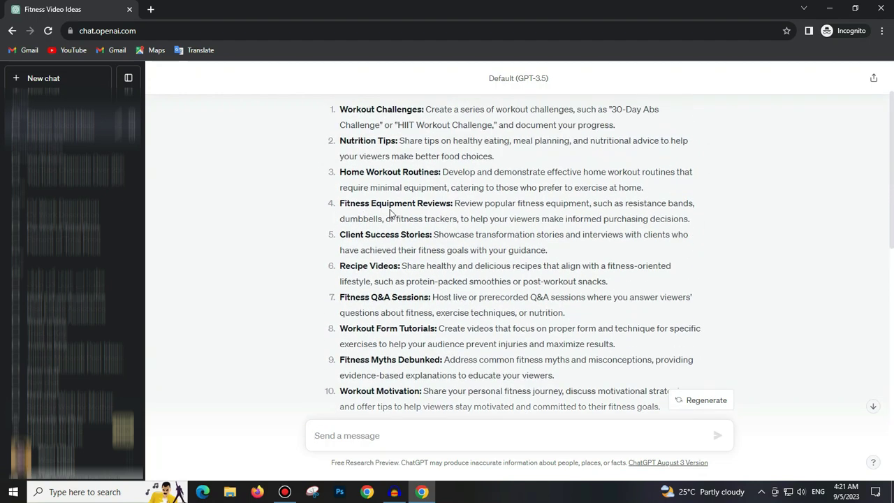
pyautogui.scroll(1, 446, 199)
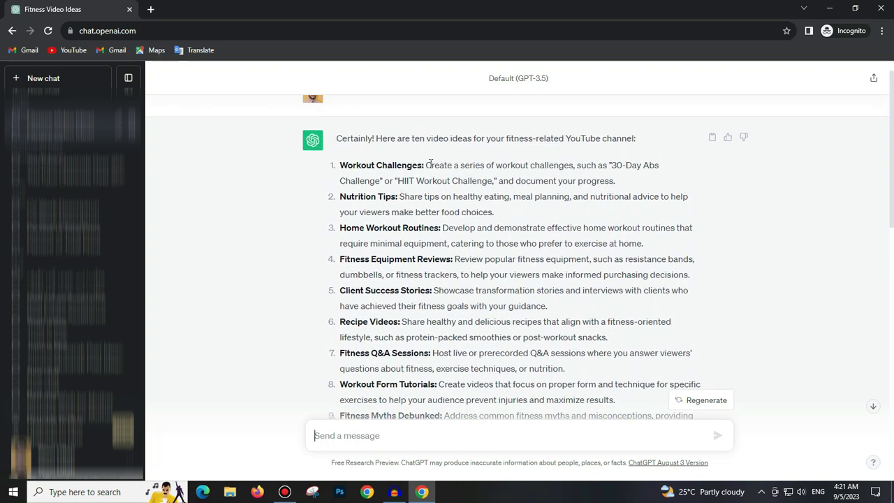
# Step: Copy the Workout Challenges description into a new chat, append "( Create a Script for this topic )" and submit the prompt
pyautogui.moveTo(427, 164); pyautogui.dragTo(646, 182)
pyautogui.hotkey('ctrl', 'c')
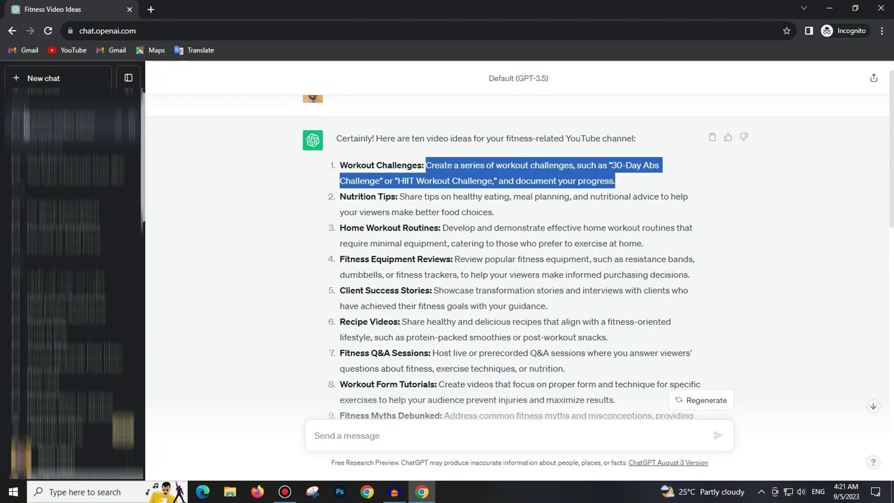
pyautogui.click(50, 80)
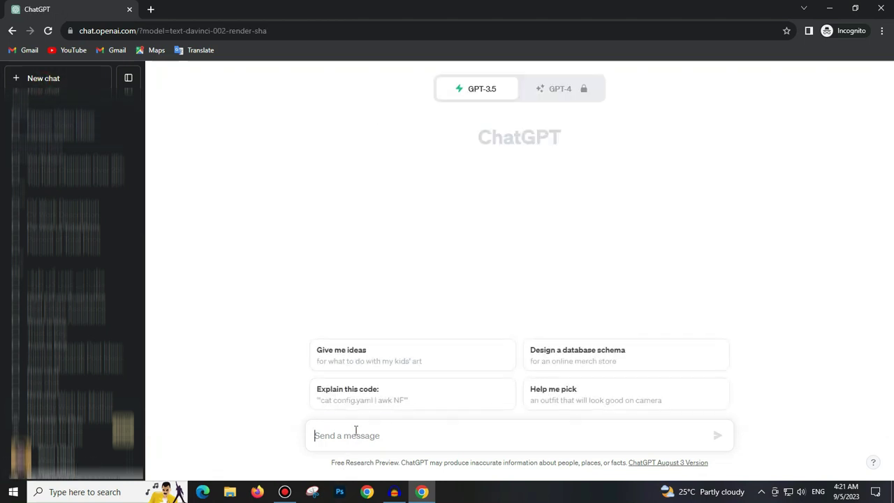
pyautogui.click(356, 433)
pyautogui.hotkey('ctrl', 'v')
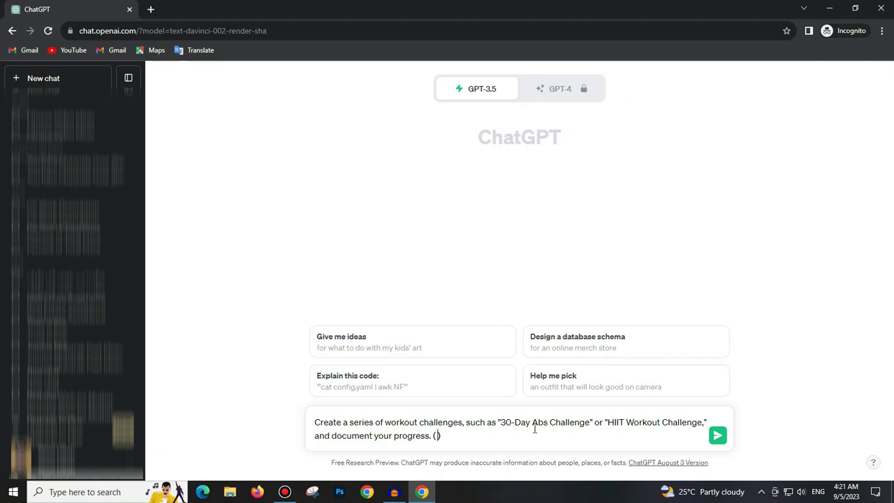
pyautogui.write('Create a Script for this topic')
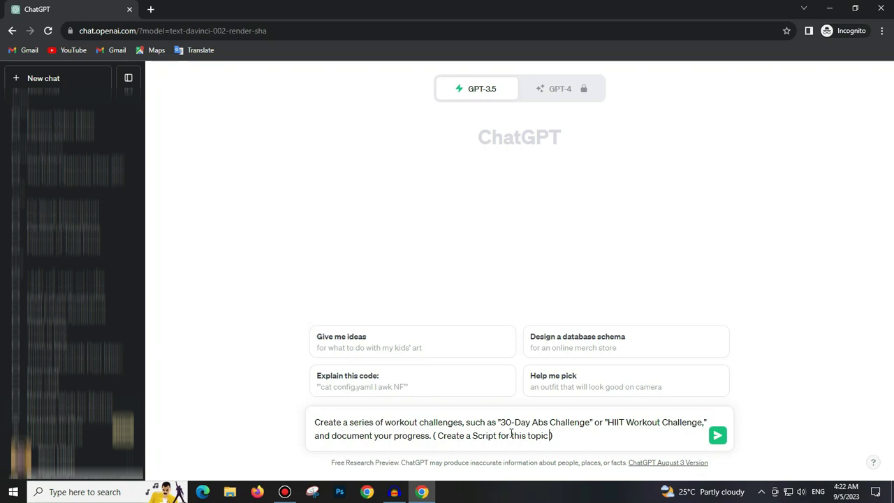
pyautogui.click(715, 437)
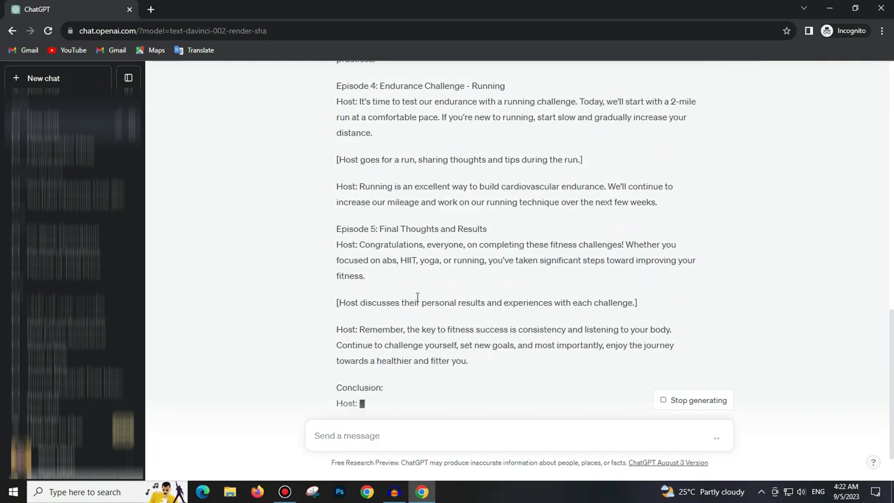
# Step: Select the generated script text from the host's opening line in the Introduction through the end of the Conclusion
pyautogui.scroll(3, 498, 340)
pyautogui.scroll(7, 498, 340)
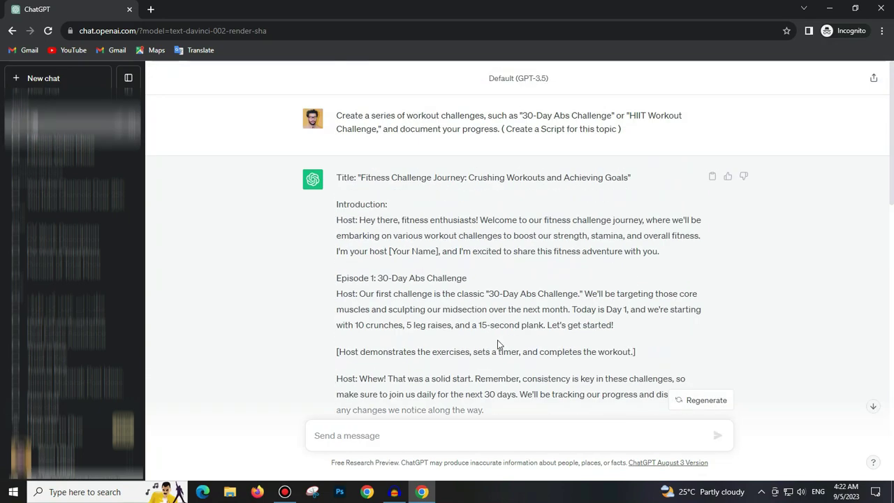
pyautogui.scroll(-11, 497, 340)
pyautogui.scroll(12, 498, 340)
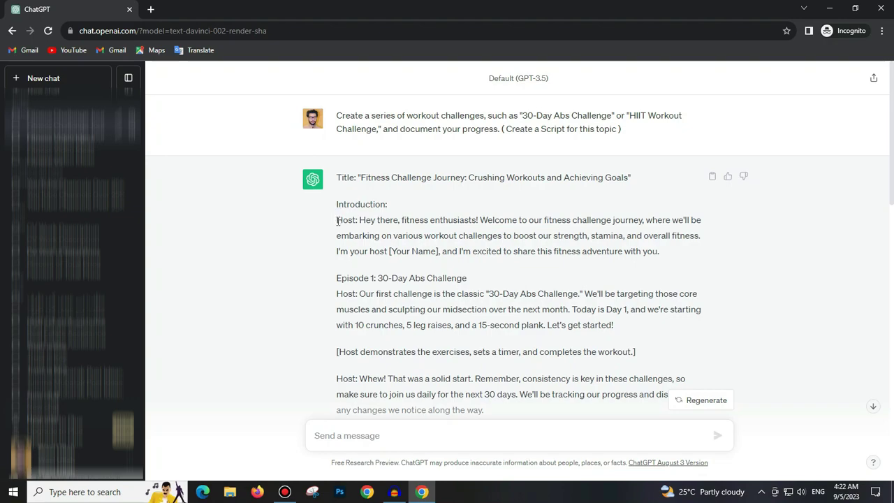
pyautogui.moveTo(337, 219); pyautogui.dragTo(614, 427)
pyautogui.moveTo(614, 381); pyautogui.dragTo(634, 361)
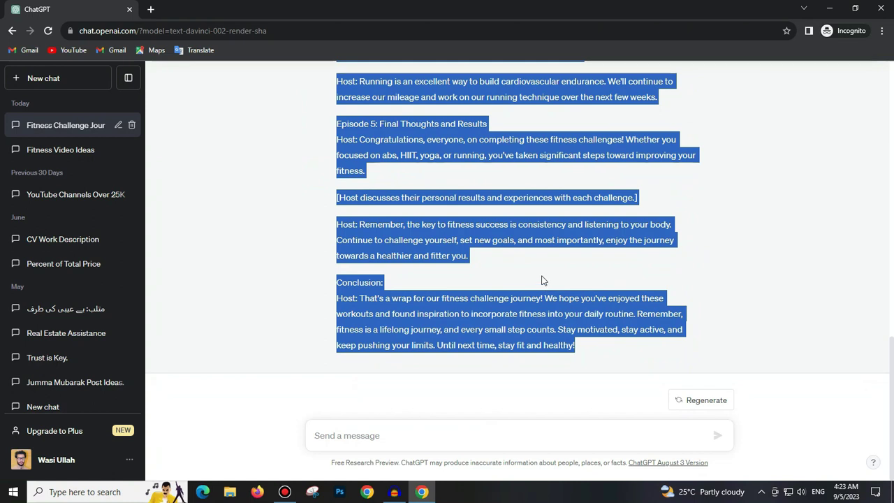
# Step: Open Google Translate in a new browser tab and paste the fitness challenge script as the English source text
pyautogui.hotkey('ctrl', 't')
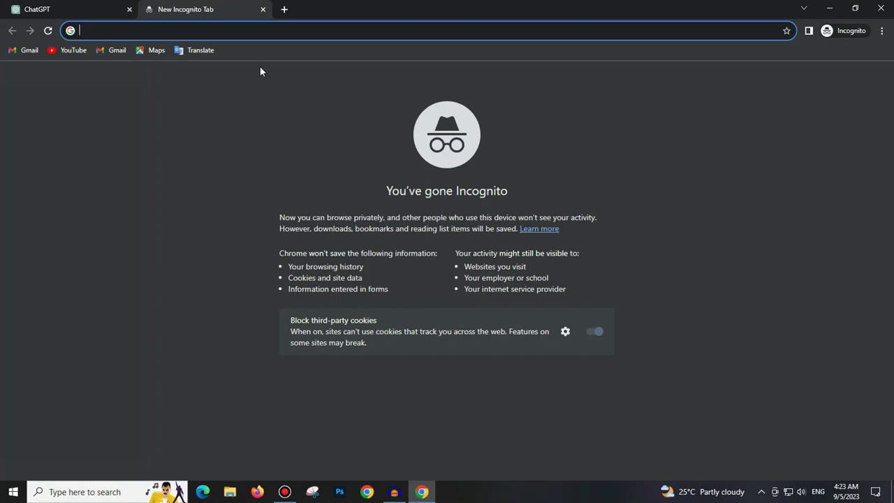
pyautogui.click(73, 9)
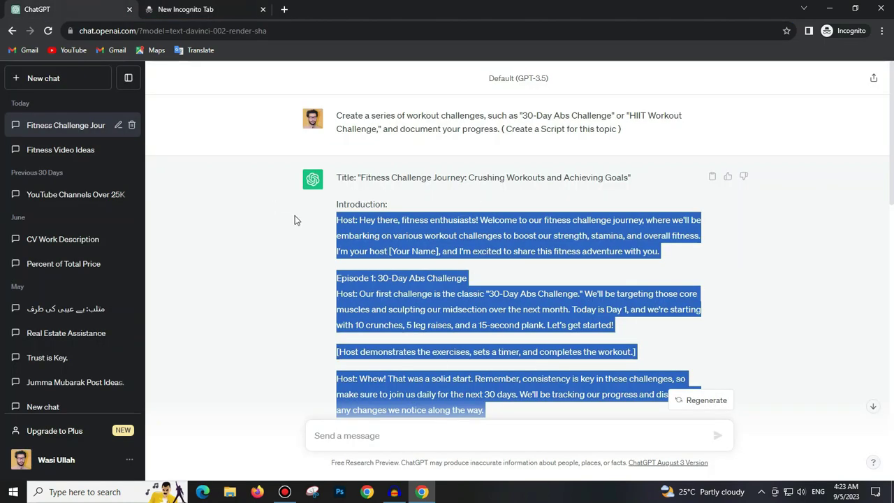
pyautogui.click(190, 10)
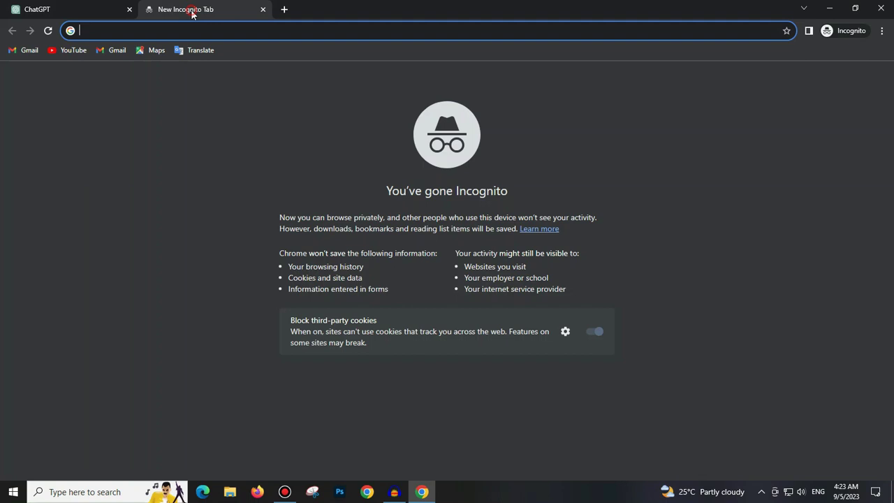
pyautogui.click(195, 52)
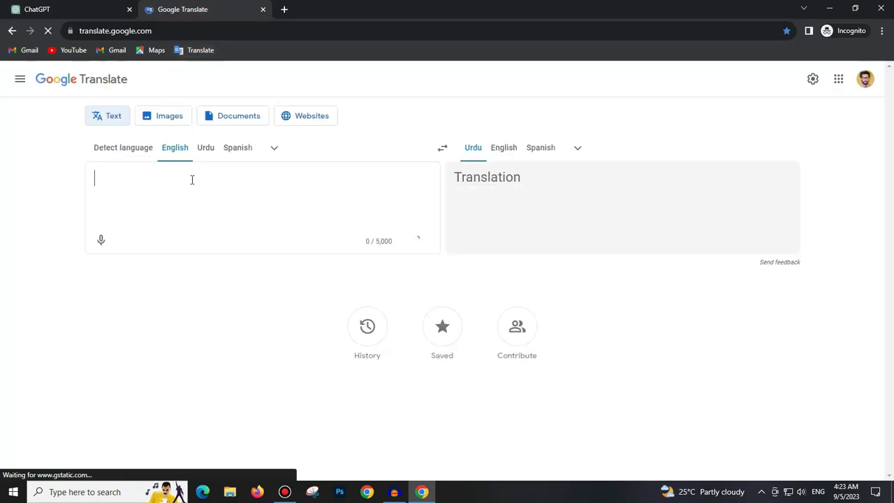
pyautogui.hotkey('ctrl', 'v')
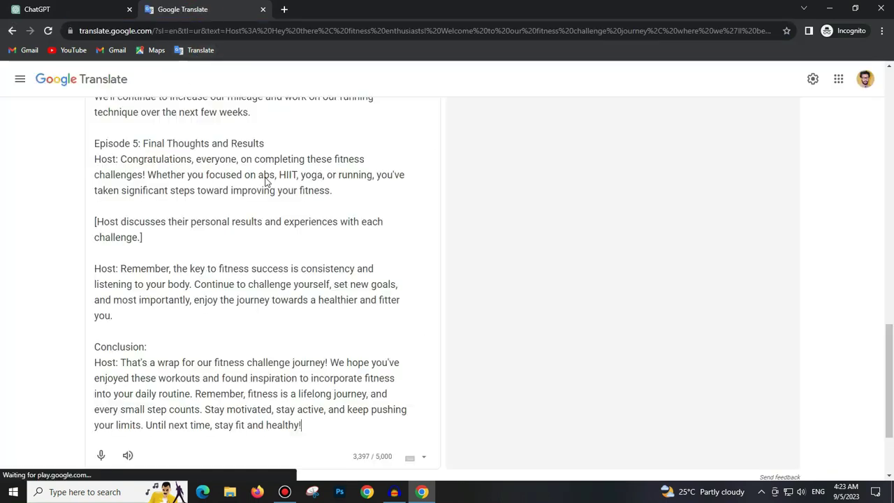
# Step: Select the entire Urdu translation of the fitness challenge script, from the host's opening line through the conclusion
pyautogui.scroll(5, 283, 204)
pyautogui.scroll(7, 284, 205)
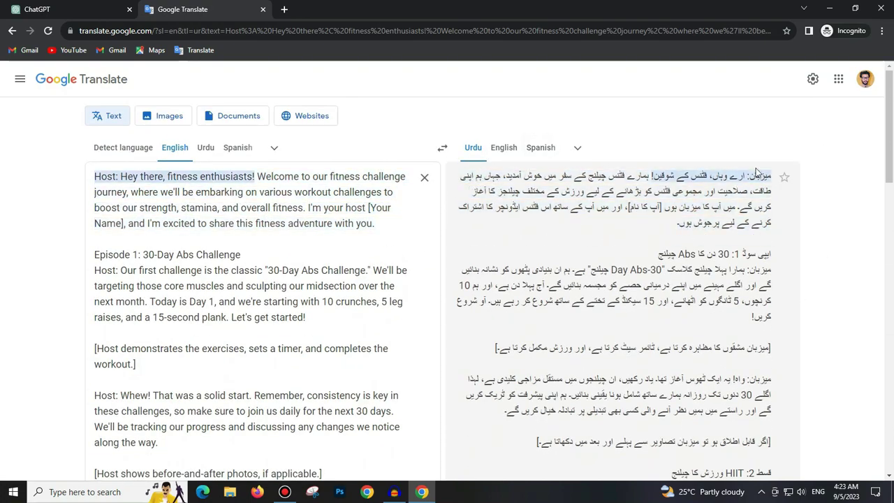
pyautogui.moveTo(771, 176); pyautogui.dragTo(670, 240)
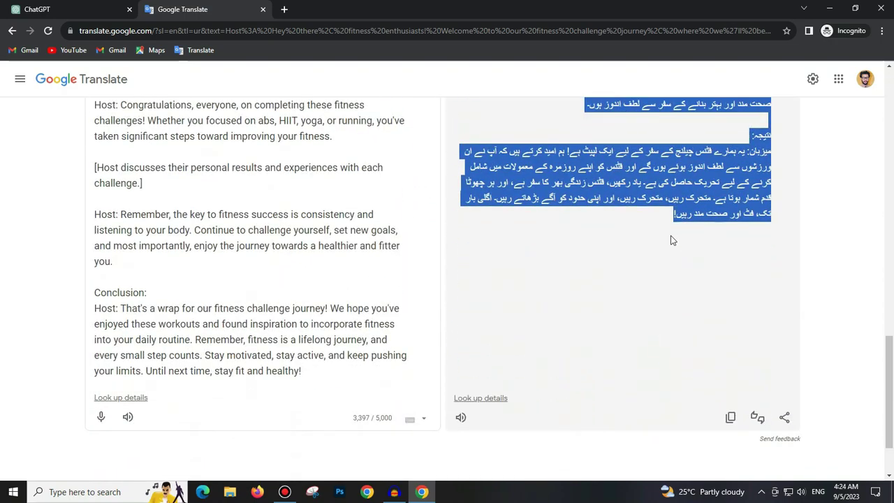
pyautogui.scroll(15, 698, 223)
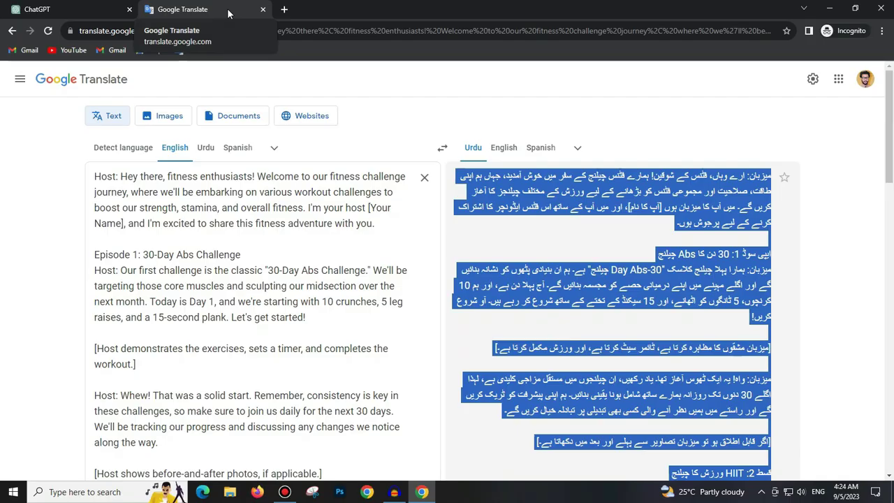
# Step: Open elevenlabs.io in a new browser tab and sign up with the Google account
pyautogui.hotkey('ctrl', 't')
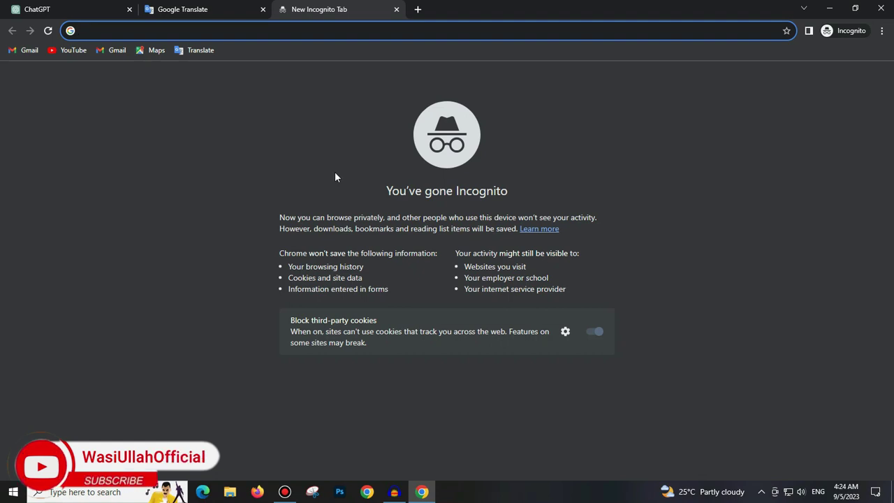
pyautogui.write('elevenlabs.io')
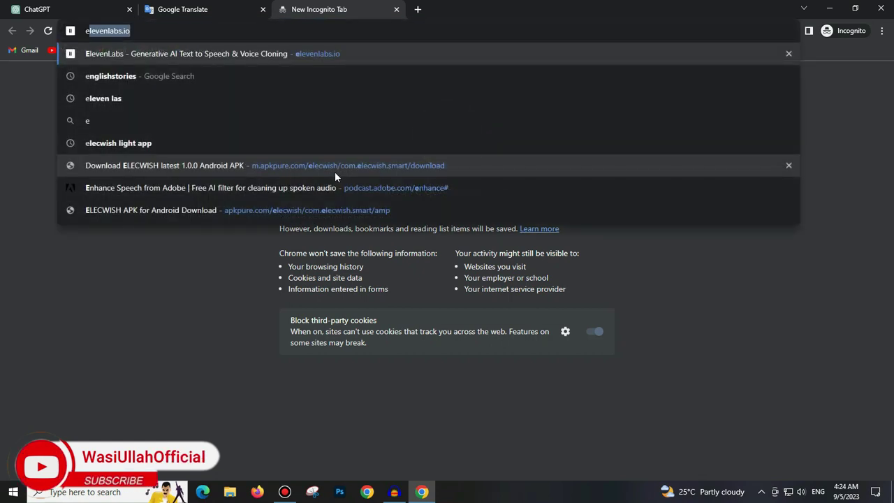
pyautogui.press('Return')
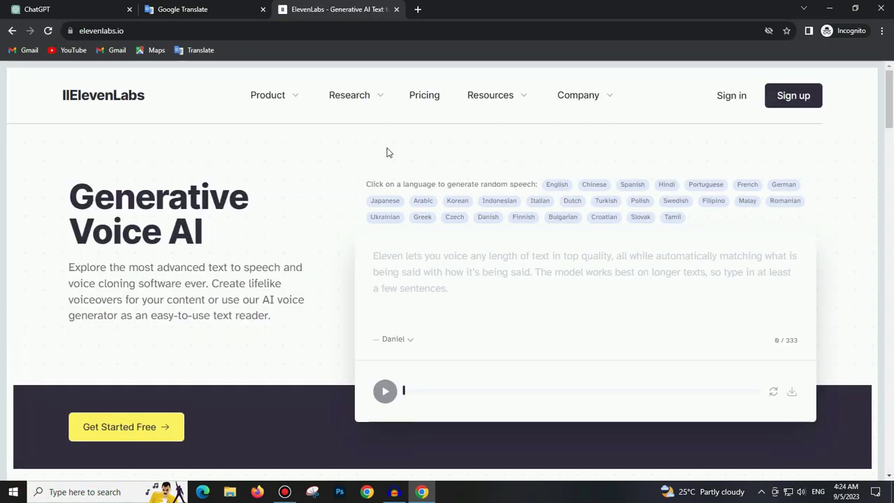
pyautogui.click(792, 99)
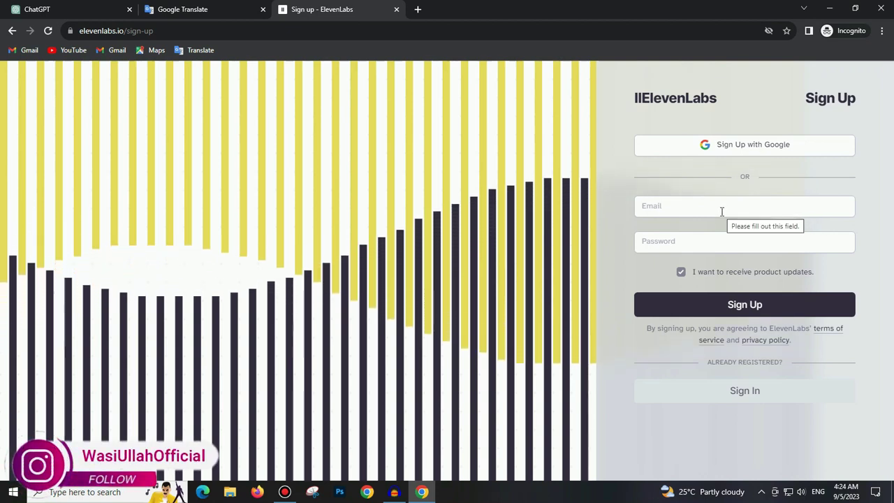
pyautogui.click(753, 150)
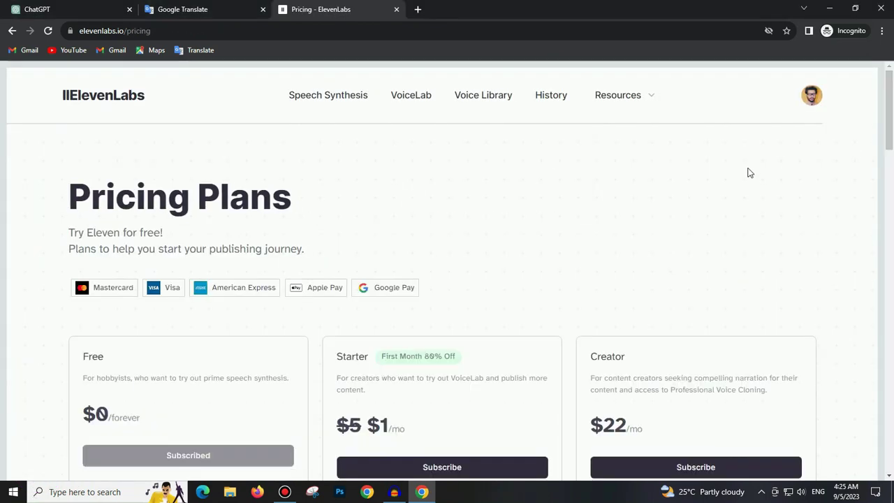
# Step: Open the ElevenLabs Speech Synthesis page and choose the premade voice Adam
pyautogui.click(80, 98)
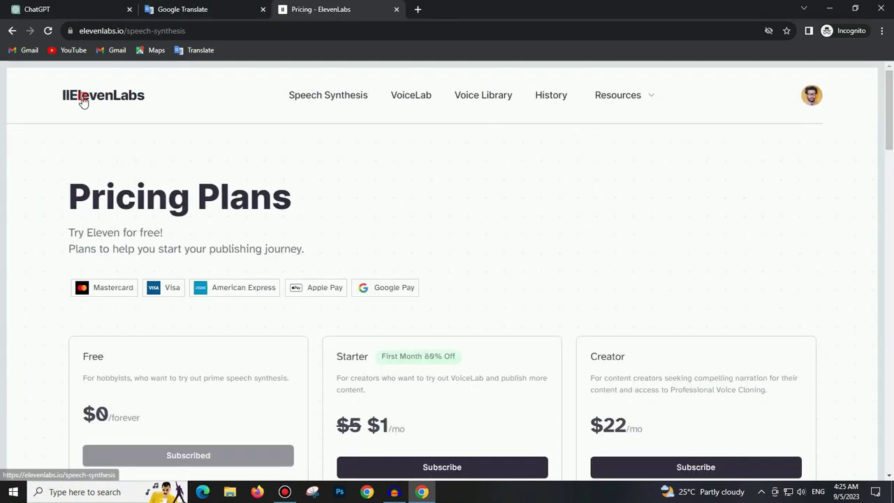
pyautogui.scroll(-2, 608, 186)
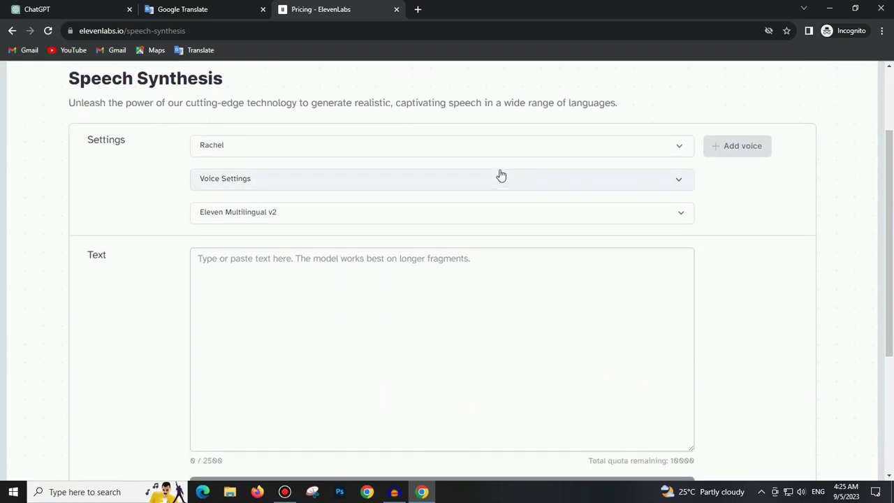
pyautogui.scroll(2, 419, 219)
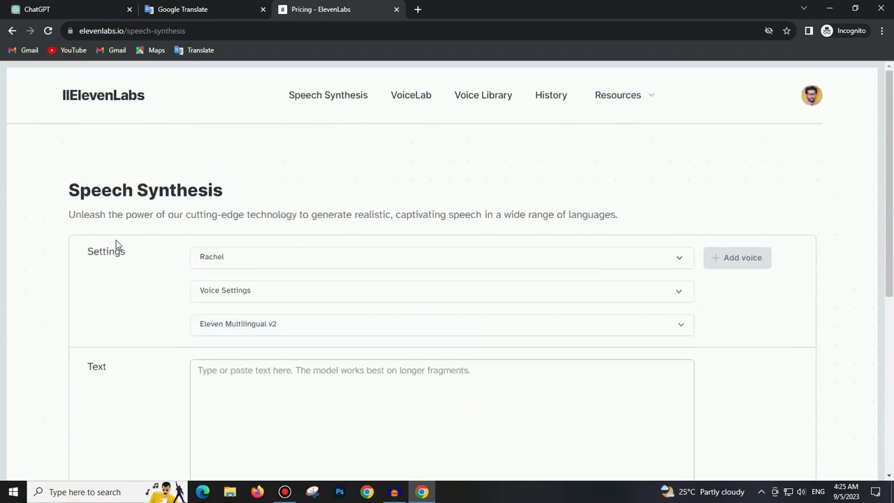
pyautogui.click(241, 259)
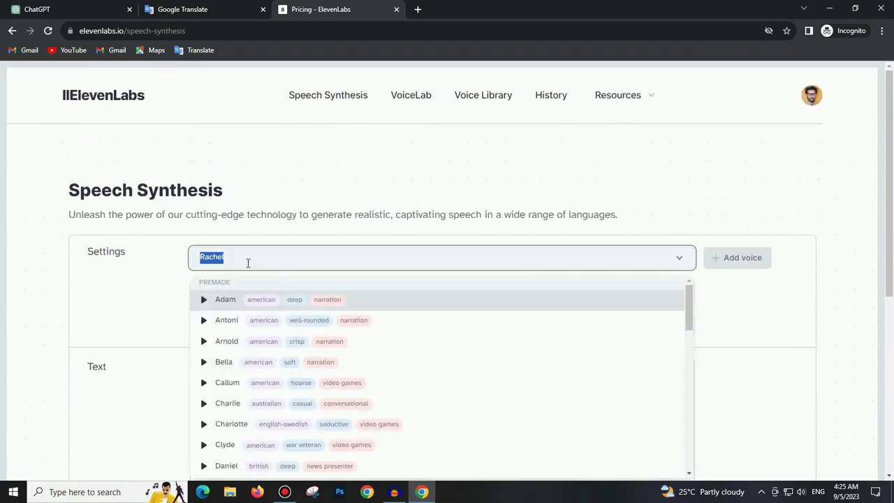
pyautogui.scroll(-2, 248, 262)
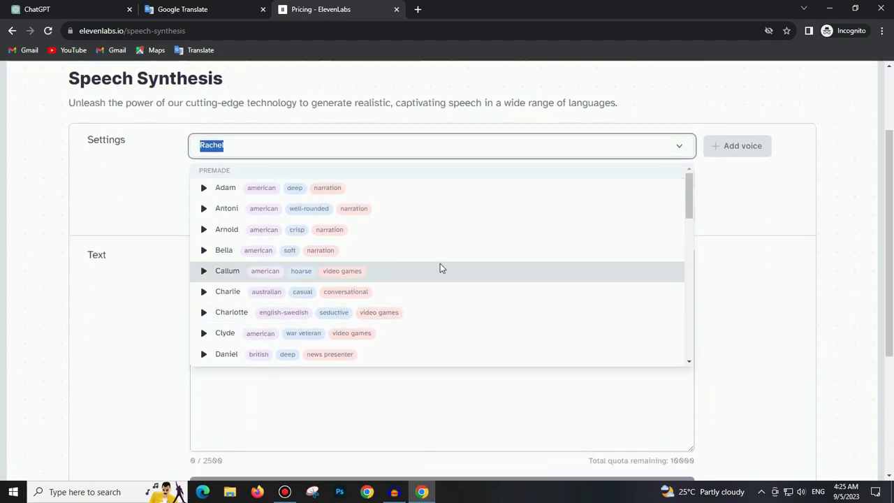
pyautogui.scroll(-7, 440, 264)
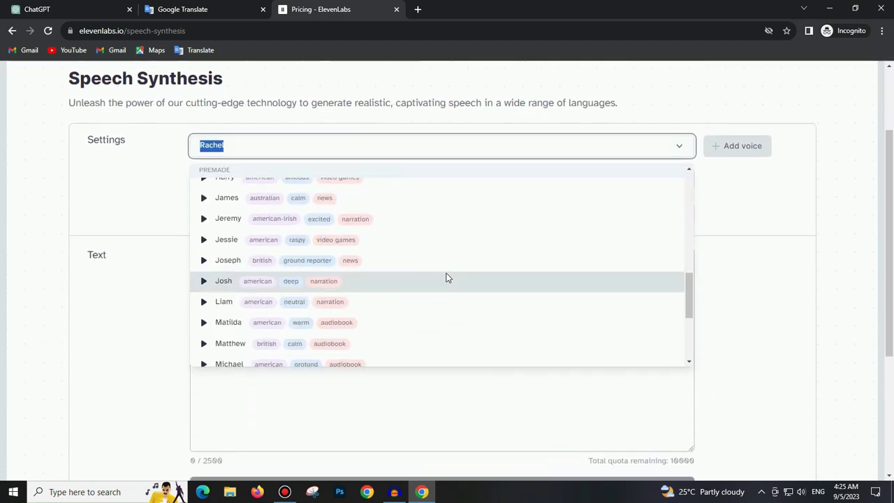
pyautogui.scroll(1, 444, 280)
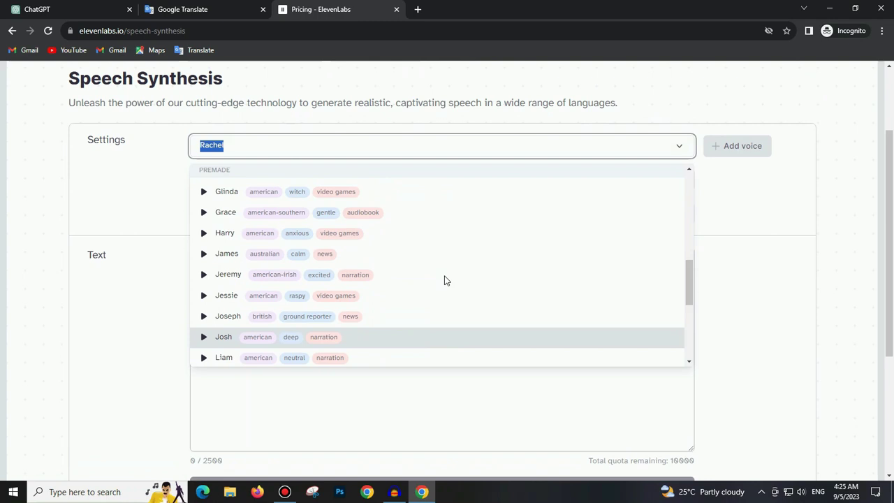
pyautogui.scroll(1, 445, 280)
pyautogui.scroll(-5, 445, 280)
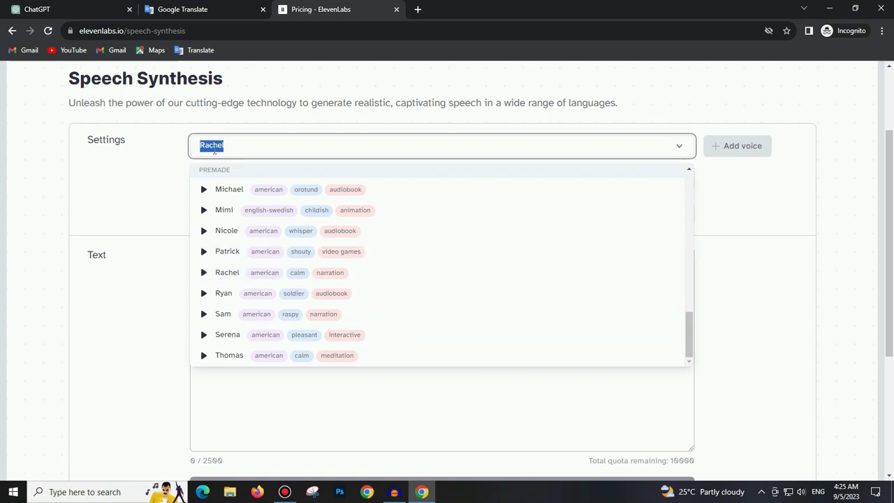
pyautogui.scroll(10, 247, 259)
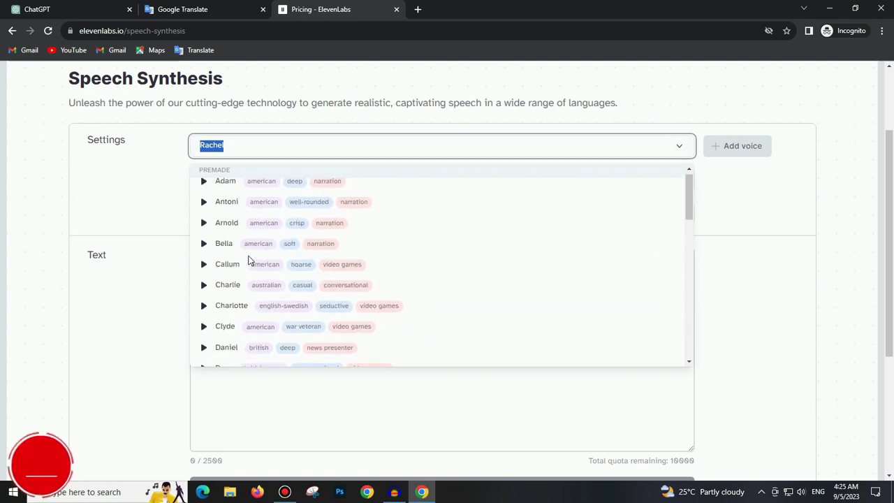
pyautogui.click(226, 187)
# Step: Review Adam's voice settings and the languages supported by each available speech model
pyautogui.click(239, 183)
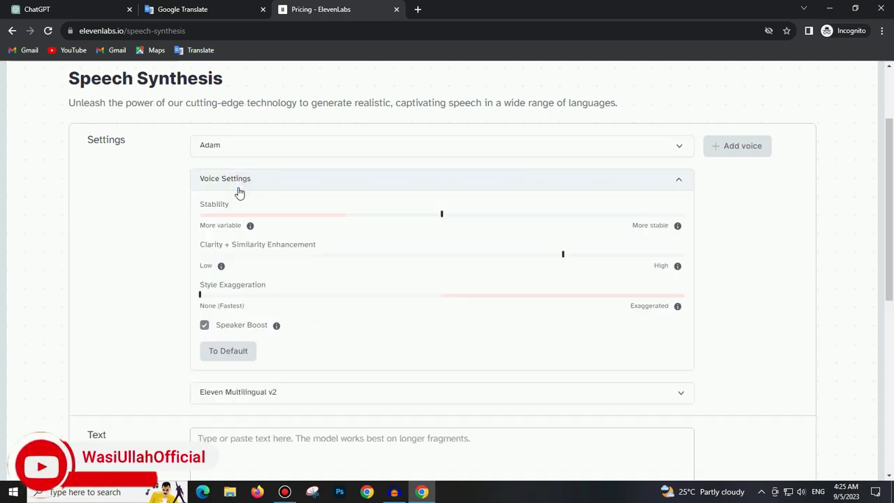
pyautogui.click(248, 183)
pyautogui.click(248, 178)
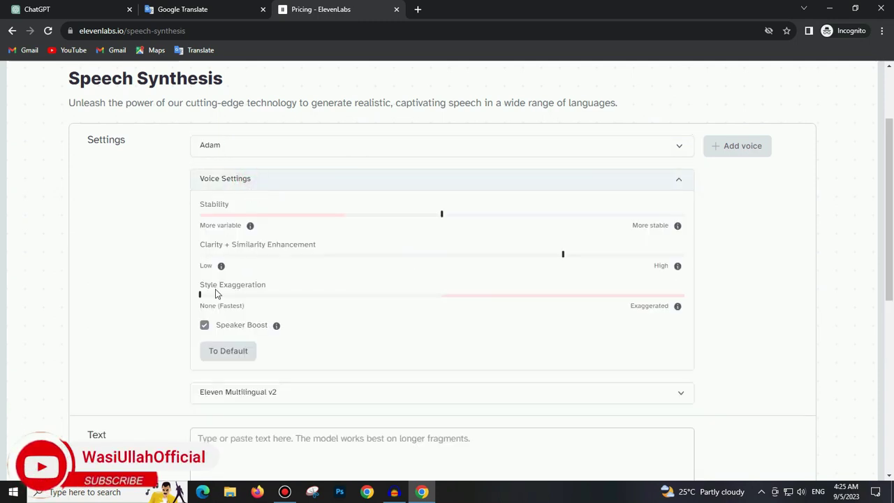
pyautogui.click(600, 177)
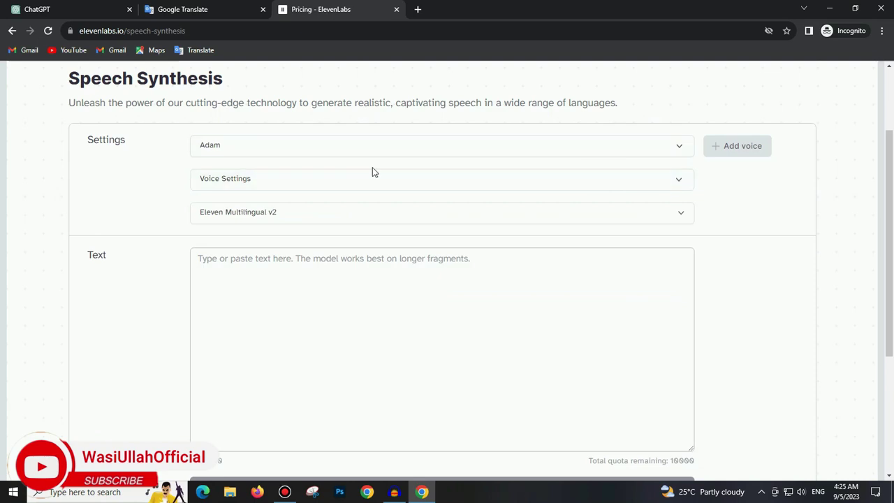
pyautogui.click(329, 213)
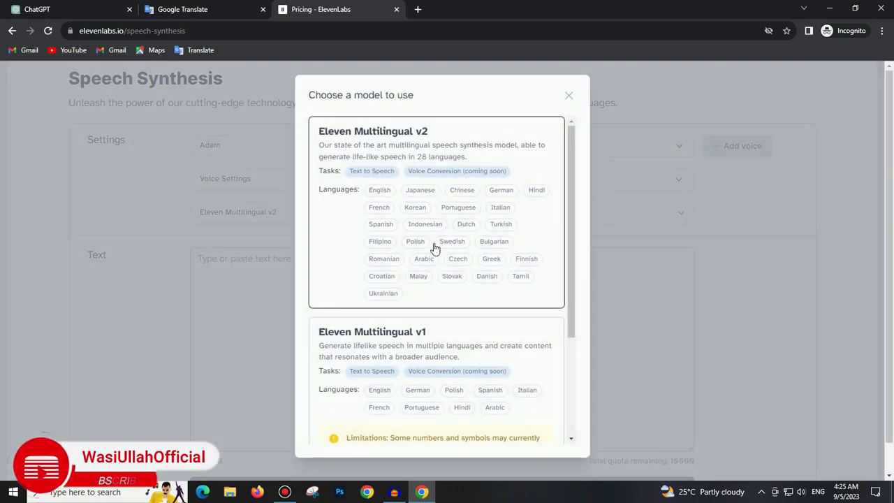
pyautogui.scroll(-2, 433, 247)
pyautogui.scroll(2, 475, 224)
pyautogui.scroll(-2, 504, 198)
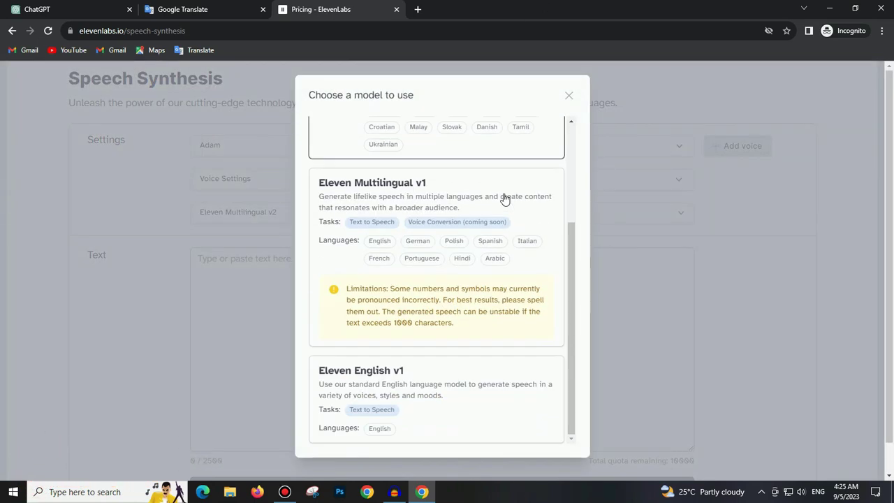
pyautogui.scroll(2, 537, 213)
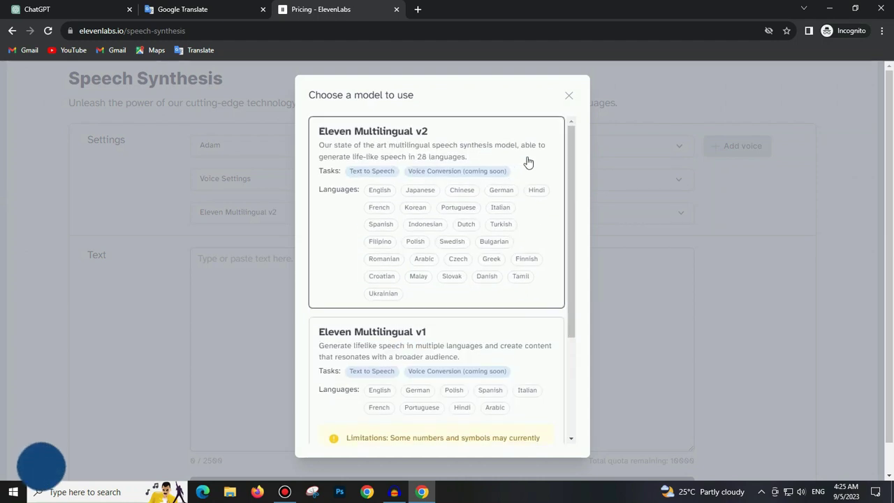
pyautogui.click(620, 191)
# Step: Paste the Urdu script from Google Translate as the text for speech synthesis
pyautogui.click(295, 277)
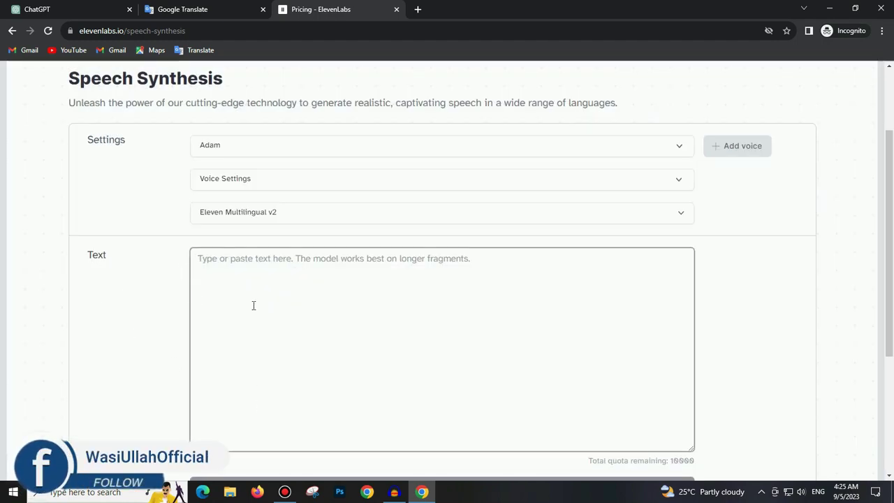
pyautogui.click(207, 7)
pyautogui.click(350, 6)
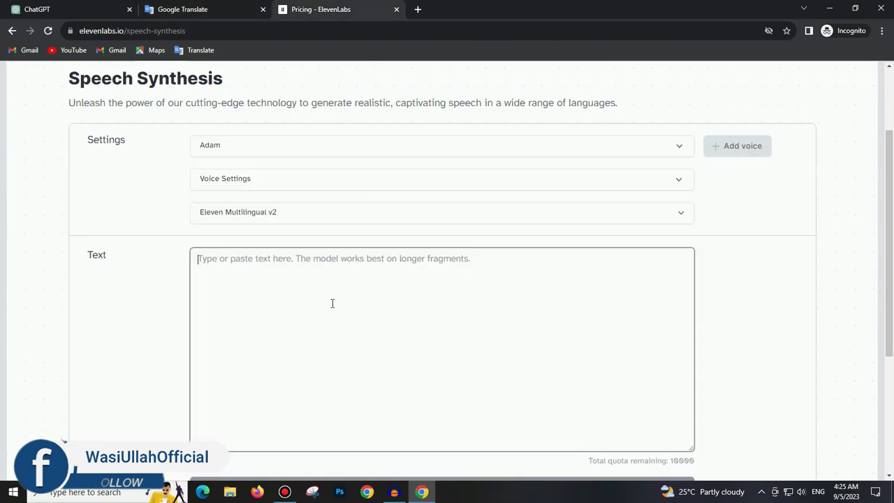
pyautogui.hotkey('ctrl', 'v')
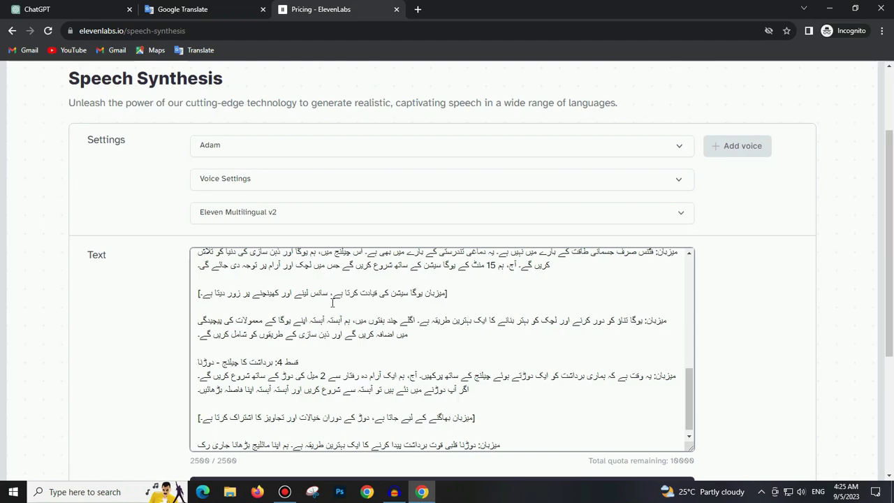
# Step: Look over the pasted Urdu script, generate its speech with the chosen voice and play the resulting audio
pyautogui.scroll(-4, 332, 301)
pyautogui.scroll(10, 546, 220)
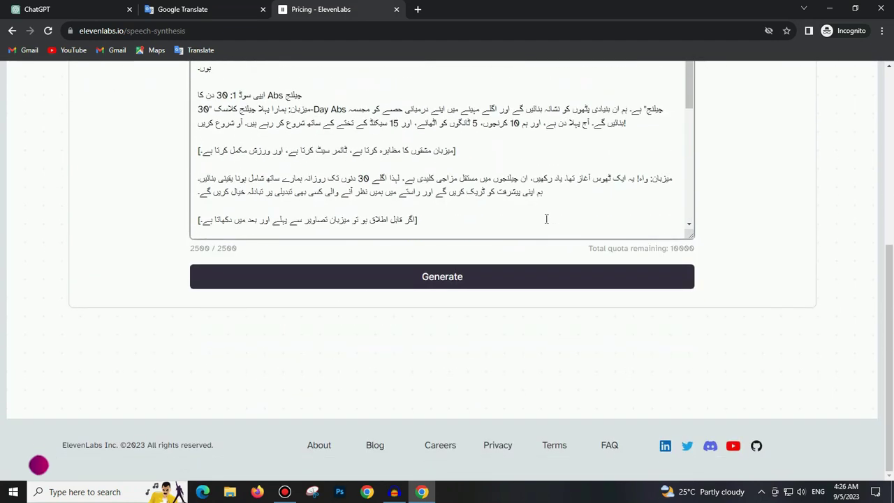
pyautogui.scroll(5, 546, 220)
pyautogui.scroll(-4, 603, 198)
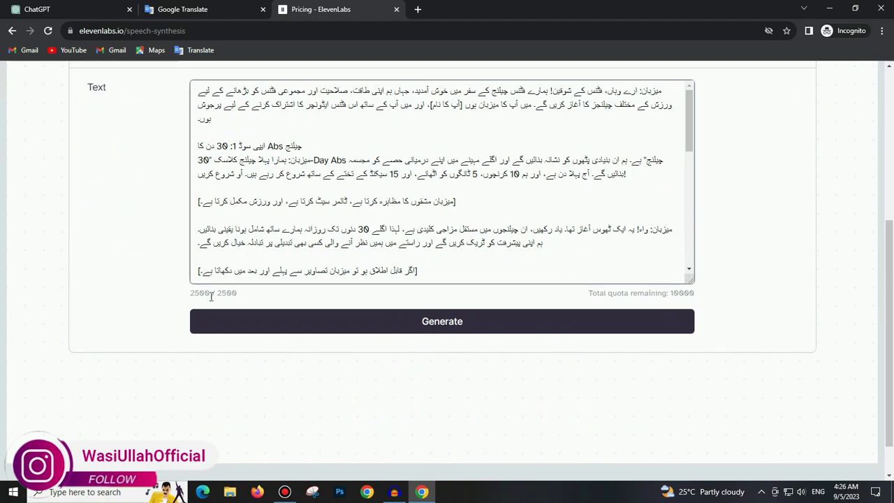
pyautogui.scroll(4, 456, 233)
pyautogui.scroll(-4, 504, 221)
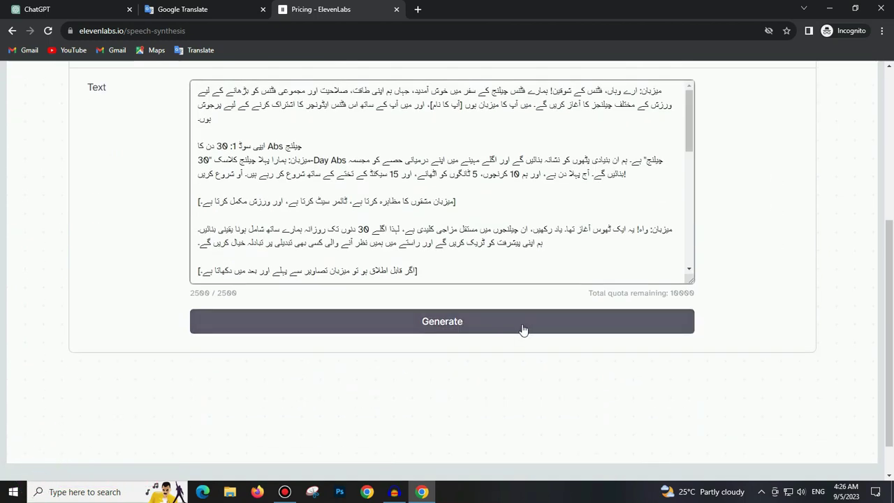
pyautogui.click(524, 330)
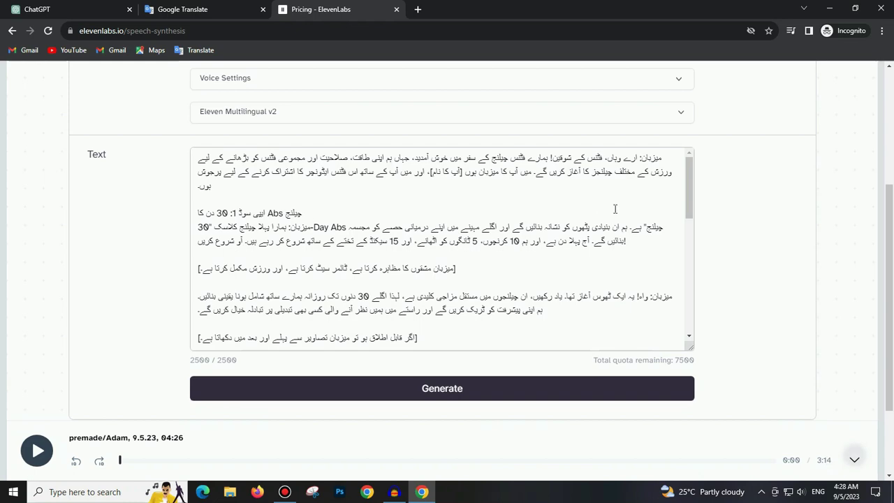
pyautogui.moveTo(688, 188)
pyautogui.mouseDown()
pyautogui.moveTo(687, 302)
pyautogui.moveTo(692, 173)
pyautogui.mouseUp()
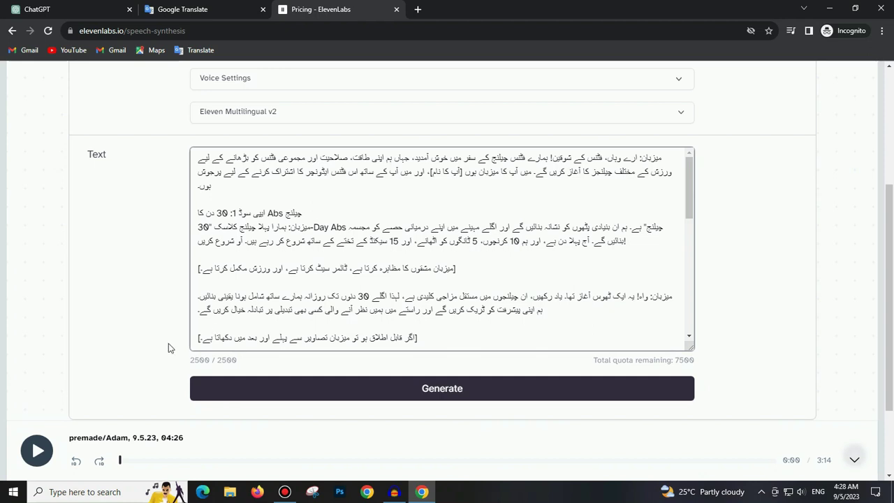
pyautogui.click(37, 450)
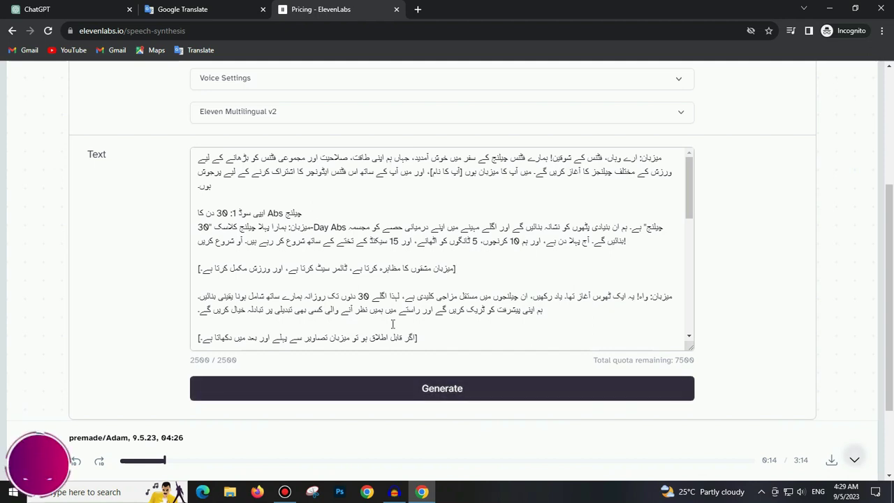
# Step: Download the generated speech and save it to the Desktop as an MP3 named ElevenLab
pyautogui.click(831, 464)
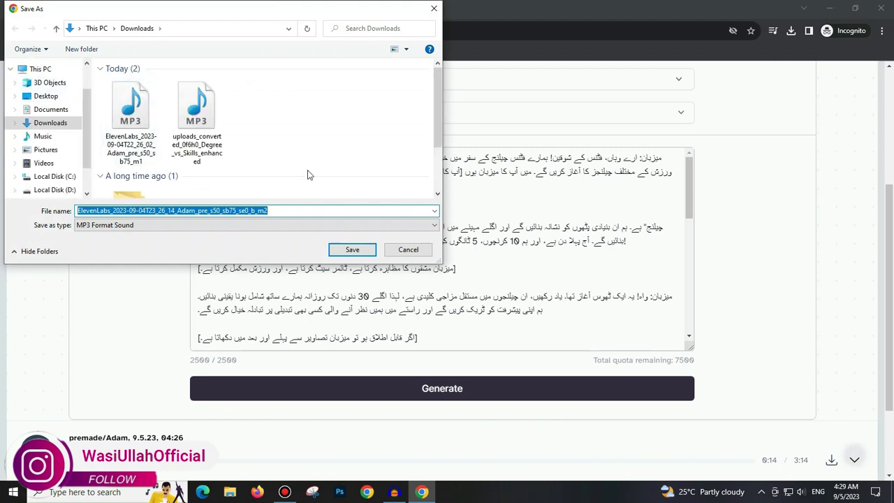
pyautogui.click(43, 96)
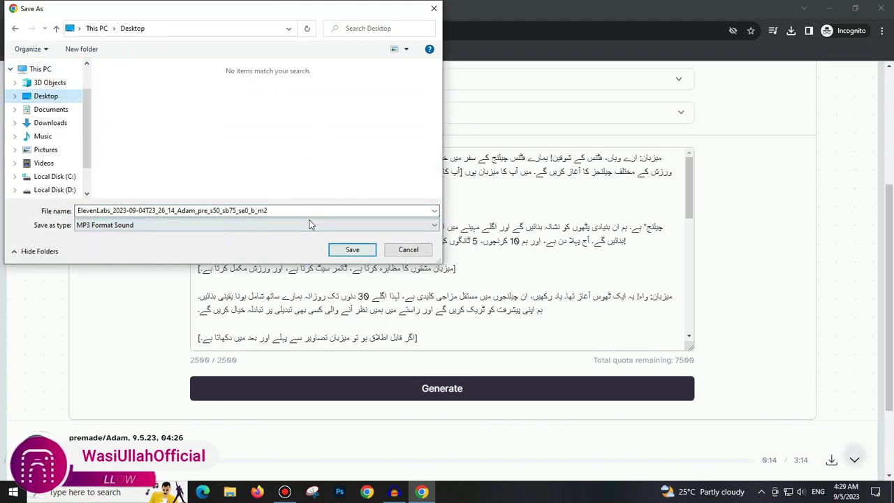
pyautogui.moveTo(348, 210); pyautogui.dragTo(110, 210)
pyautogui.press('BackSpace')
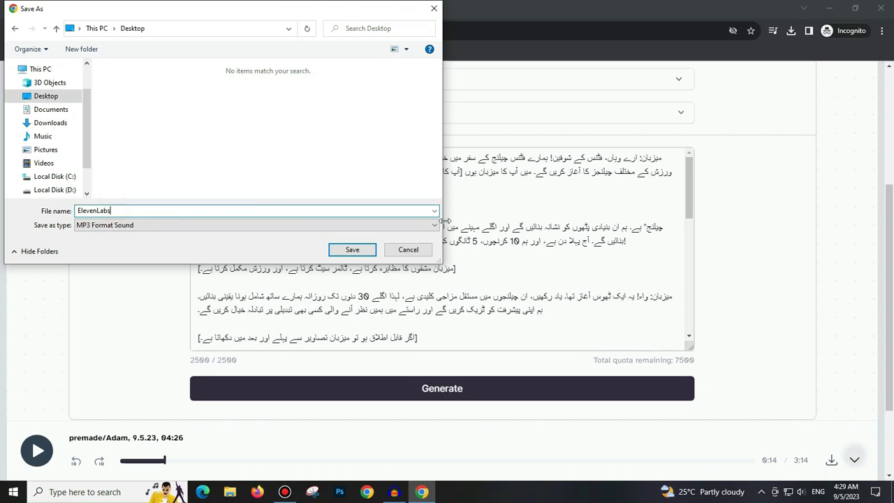
pyautogui.click(358, 249)
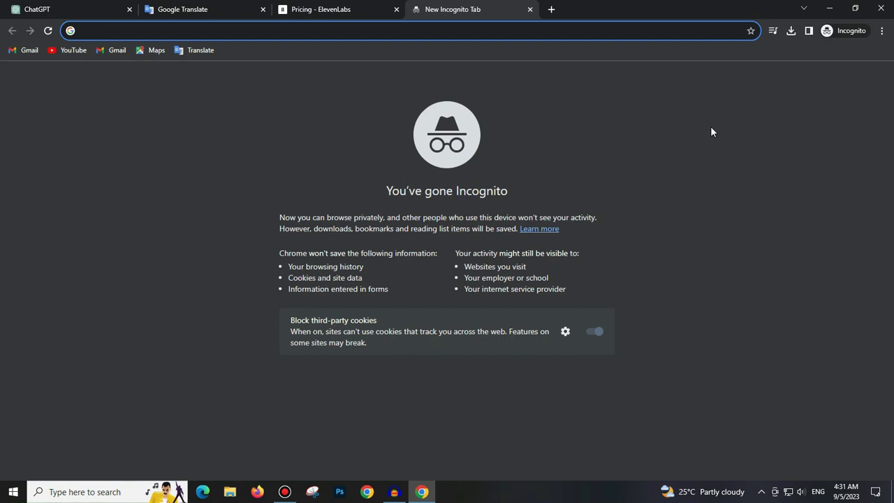
# Step: Search Google for "free video without copyright"
pyautogui.write('free')
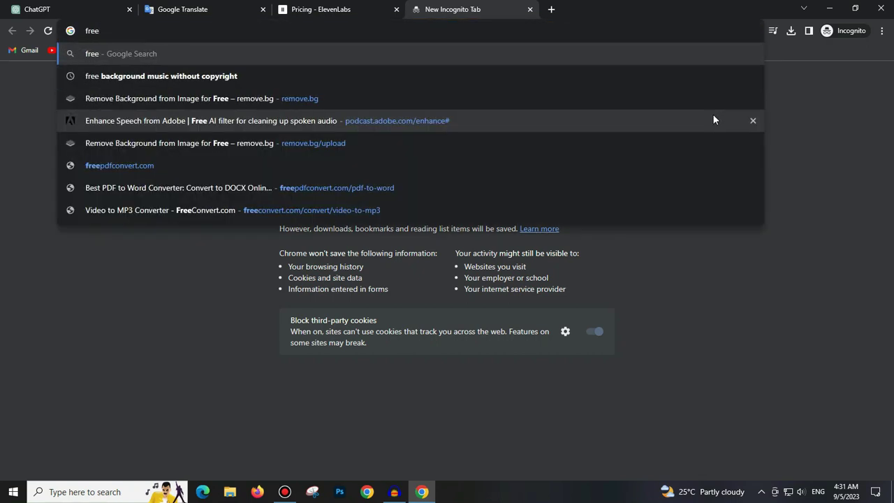
pyautogui.write(' video with')
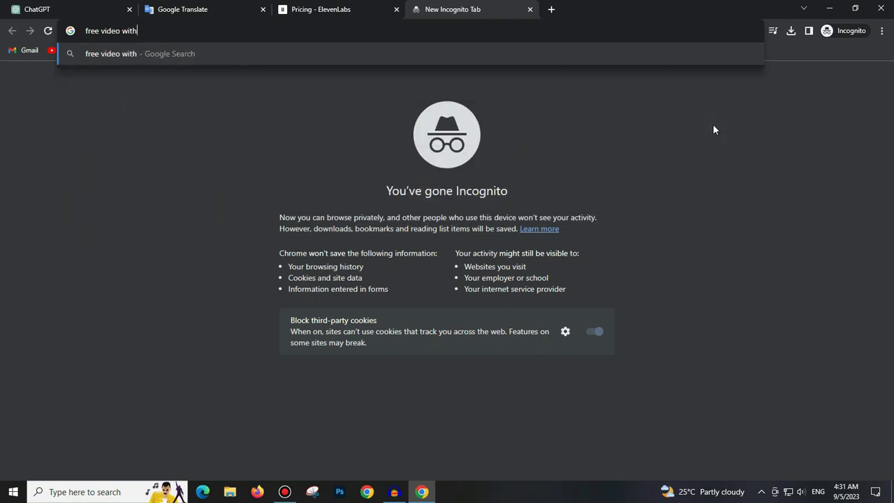
pyautogui.write('out')
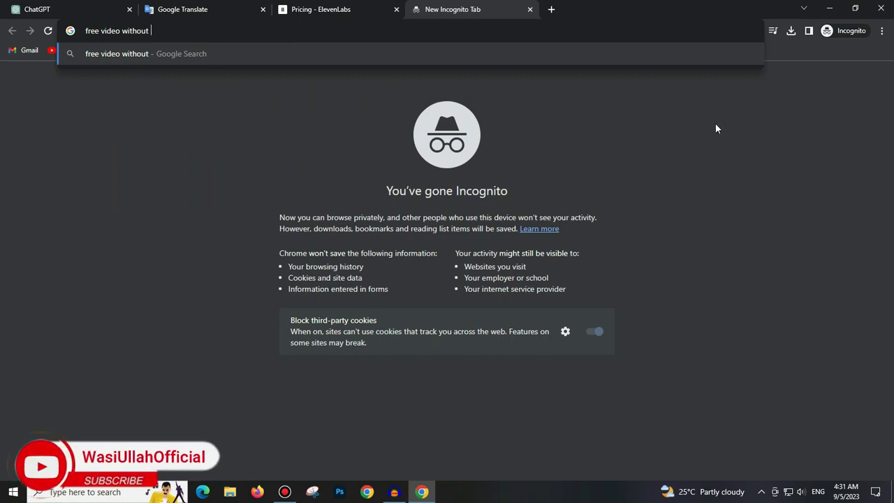
pyautogui.write('copyright')
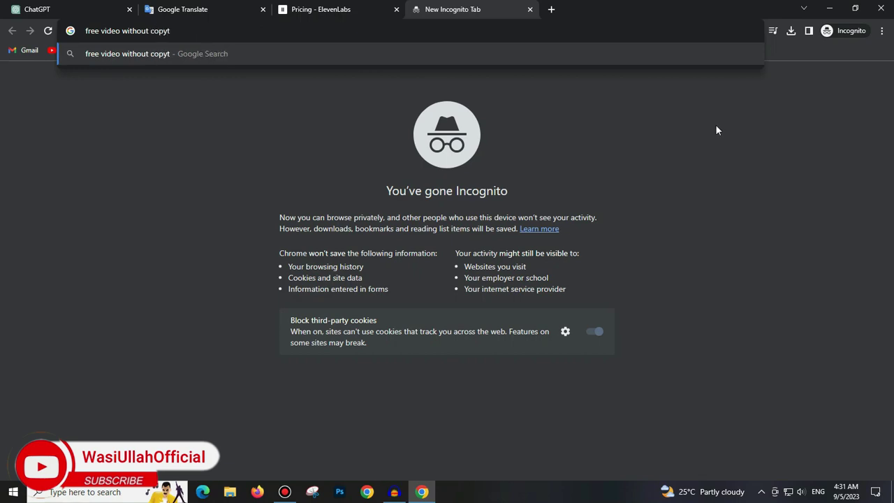
pyautogui.press('Return')
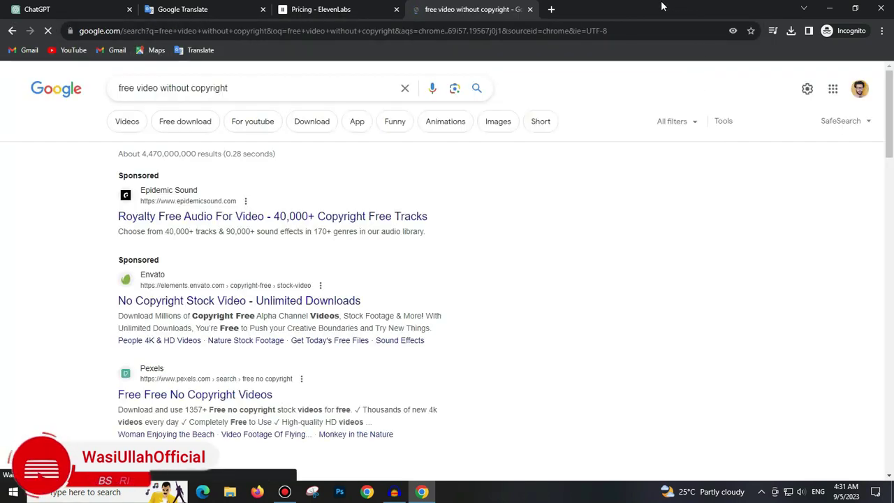
# Step: Open the Pexels, Pixabay and Mixkit free stock video results, each in its own new tab
pyautogui.scroll(-3, 340, 211)
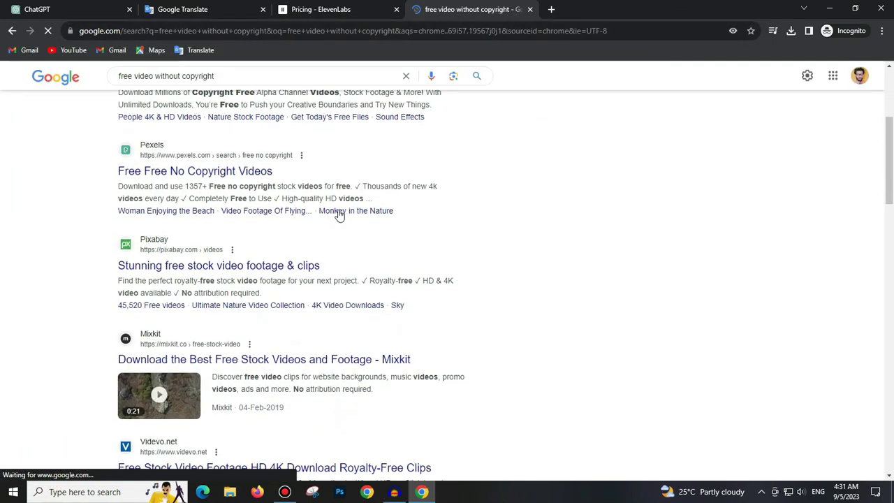
pyautogui.rightClick(176, 169)
pyautogui.click(202, 175)
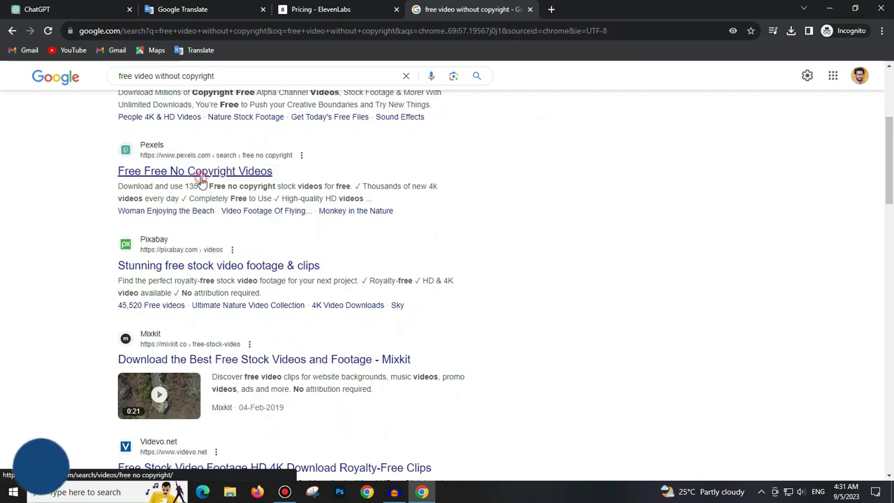
pyautogui.rightClick(212, 266)
pyautogui.click(212, 271)
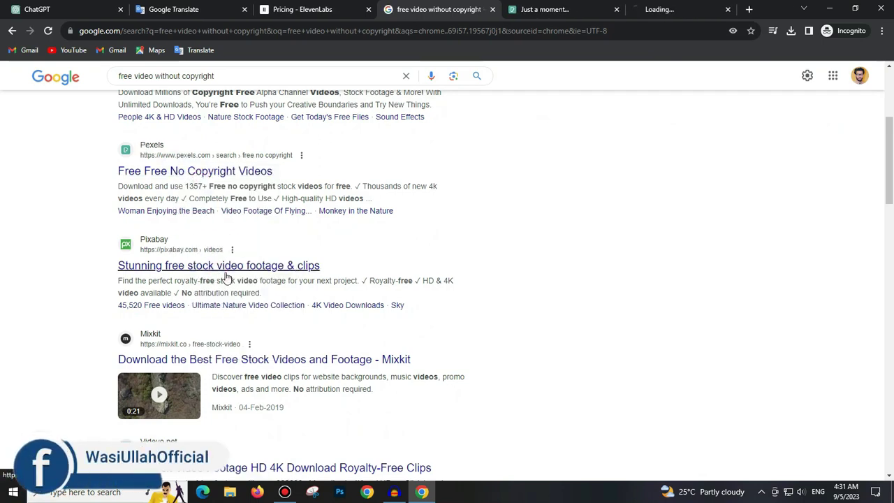
pyautogui.scroll(-2, 237, 274)
pyautogui.rightClick(240, 249)
pyautogui.click(270, 256)
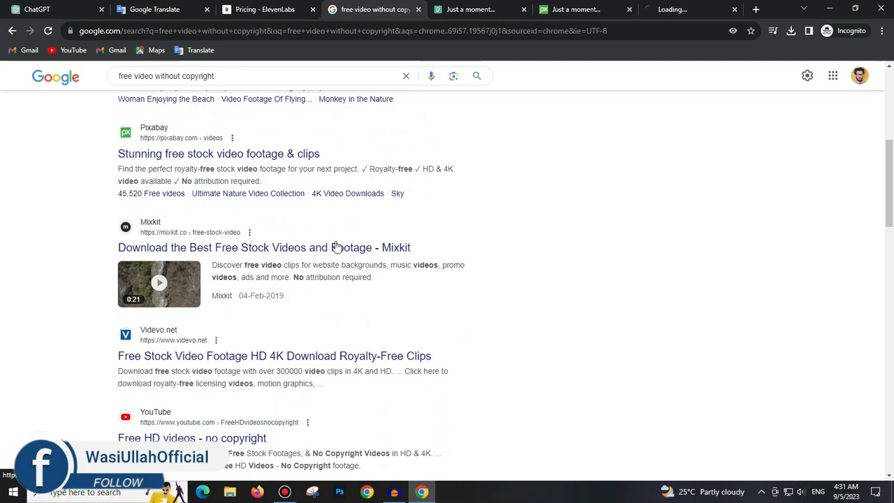
pyautogui.scroll(-4, 531, 202)
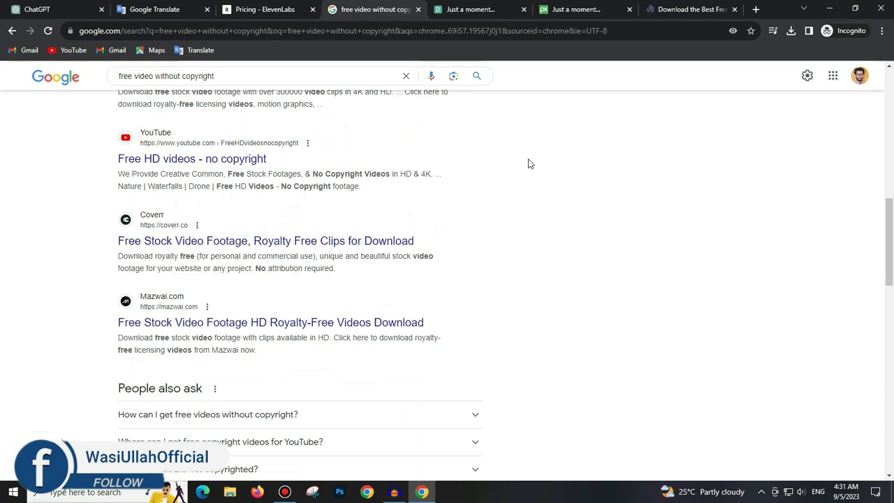
# Step: Check the opened stock video sites and dismiss the Envato Elements advert on Mixkit
pyautogui.click(579, 9)
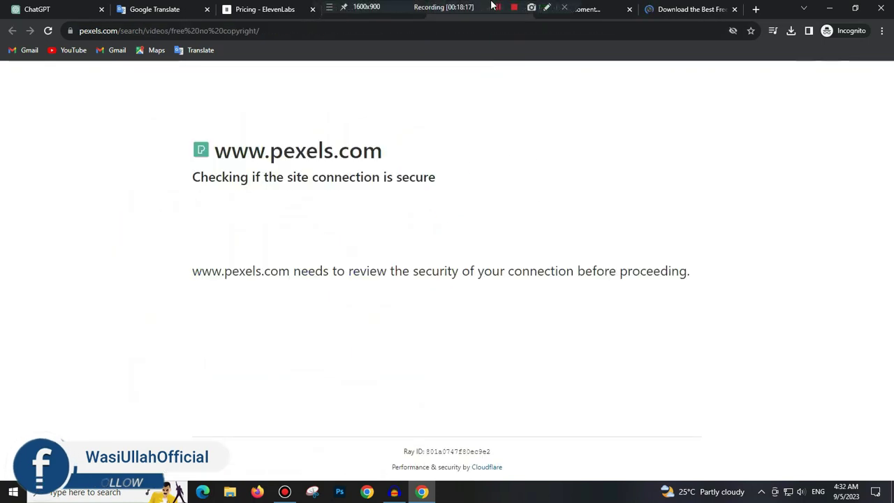
pyautogui.click(583, 7)
pyautogui.click(681, 7)
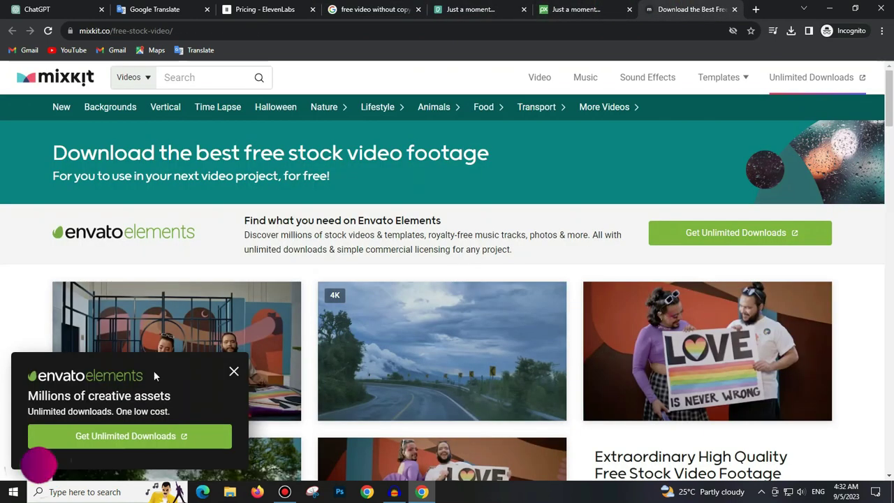
pyautogui.click(235, 369)
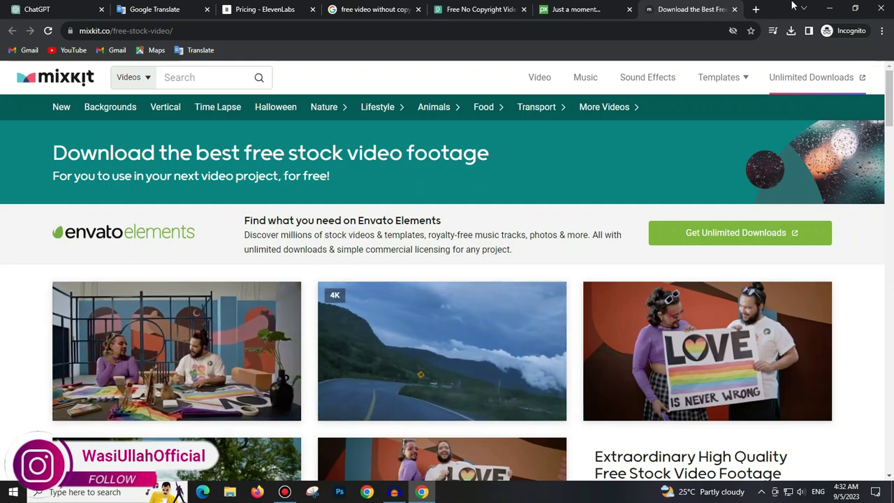
# Step: Download the Pexels clip of a man silhouetted against a pink sunset to the Desktop and dismiss the donation pop-up
pyautogui.click(482, 9)
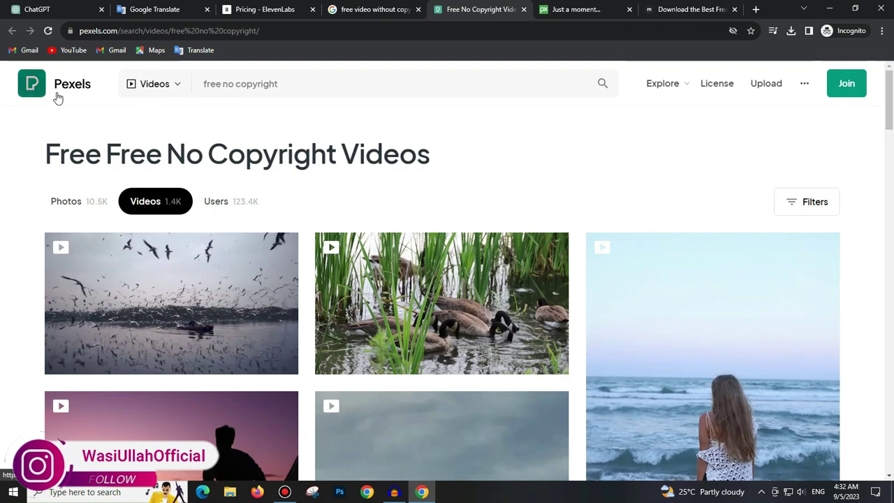
pyautogui.scroll(-3, 500, 119)
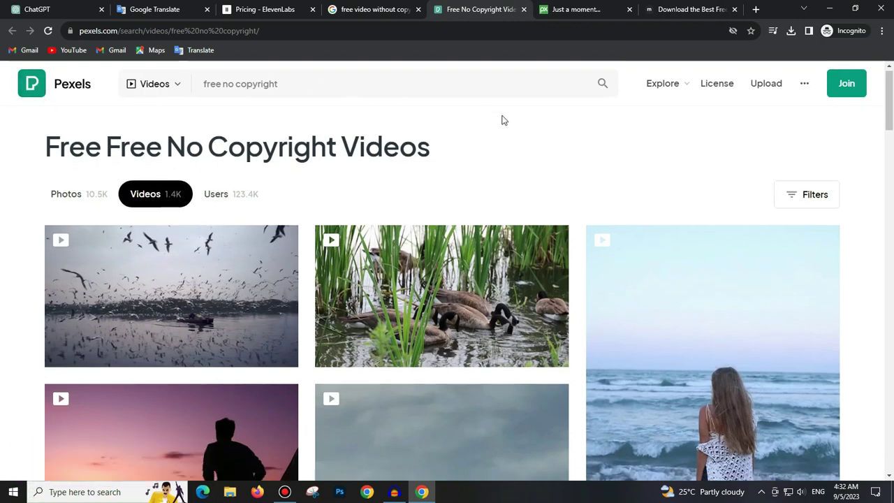
pyautogui.moveTo(228, 217)
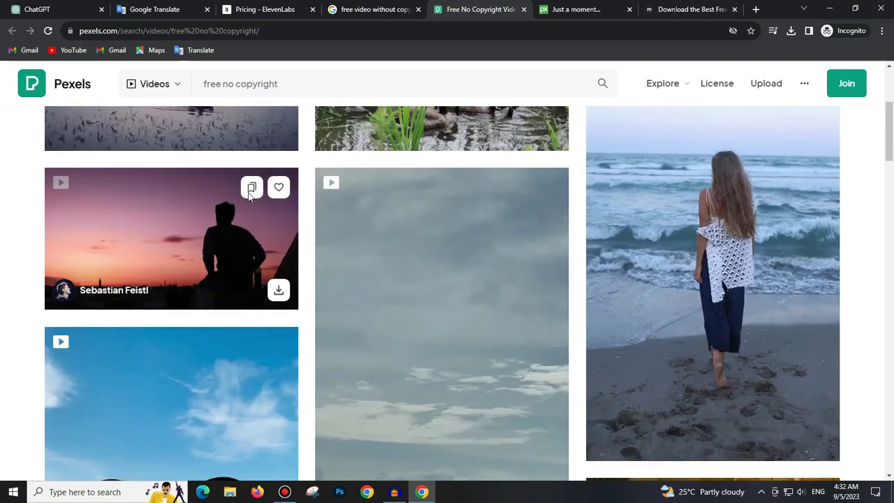
pyautogui.click(279, 290)
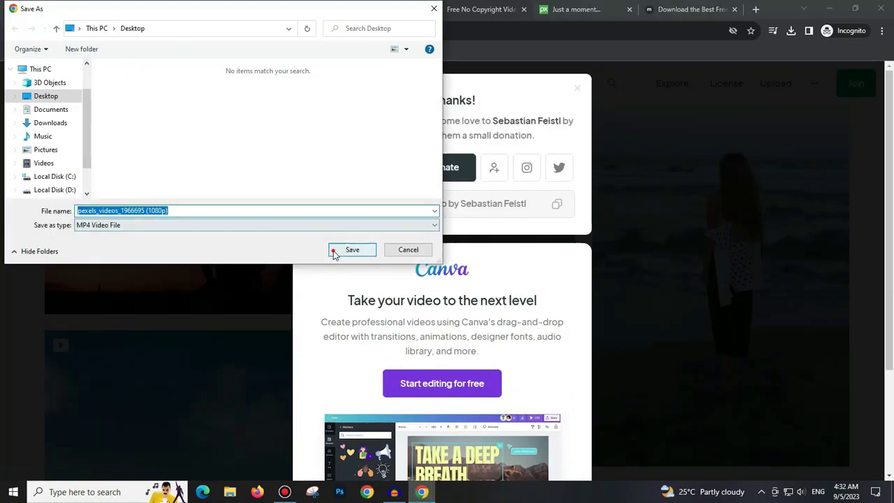
pyautogui.click(332, 251)
pyautogui.click(576, 88)
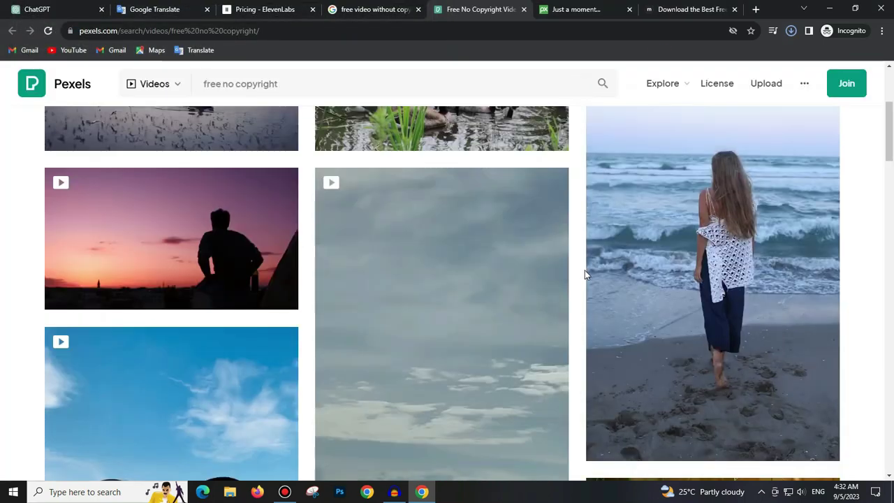
# Step: Download the Pexels clip of the bird in the grass to the Desktop and dismiss the donation pop-up
pyautogui.scroll(-5, 585, 272)
pyautogui.scroll(1, 585, 270)
pyautogui.moveTo(821, 265)
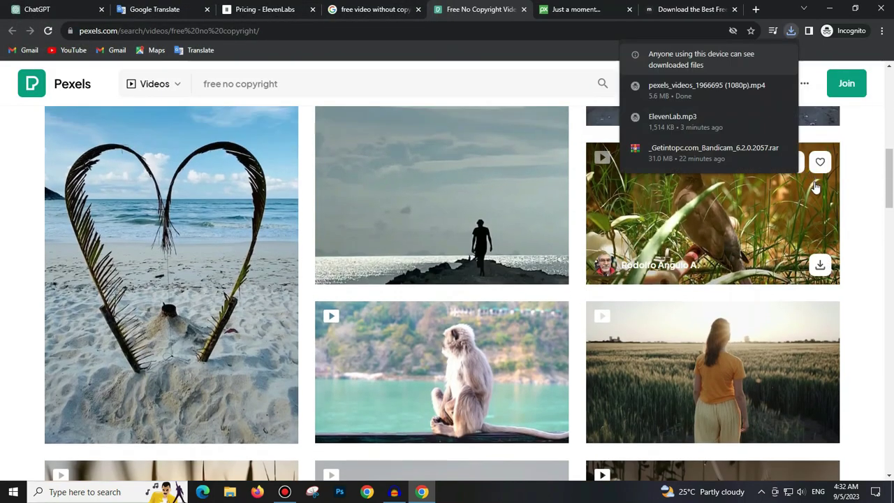
pyautogui.click(821, 265)
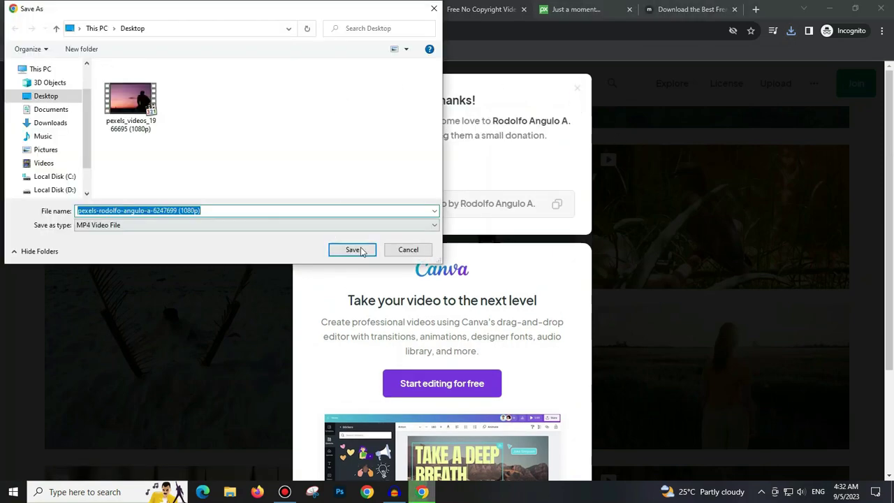
pyautogui.press('Return')
pyautogui.click(578, 89)
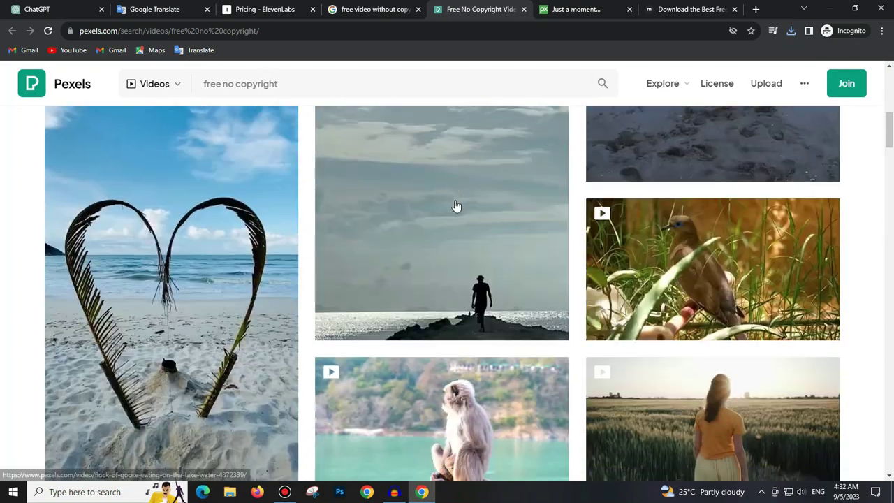
# Step: Save the Pexels clip of the monkey sitting by the water to the Desktop and dismiss the donation pop-up
pyautogui.scroll(-2, 593, 207)
pyautogui.click(550, 255)
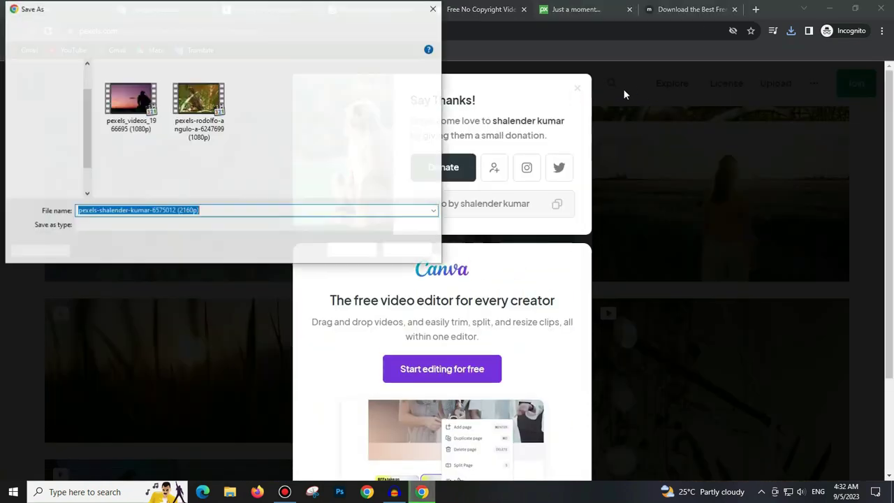
pyautogui.click(352, 249)
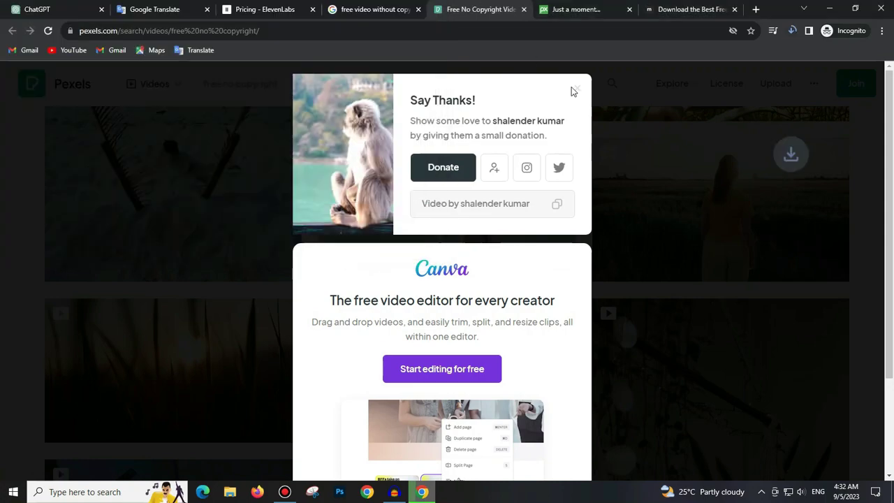
pyautogui.click(577, 89)
# Step: Request the download of the Pexels clip of the monkey among green foliage and dismiss the pop-up
pyautogui.scroll(-10, 692, 144)
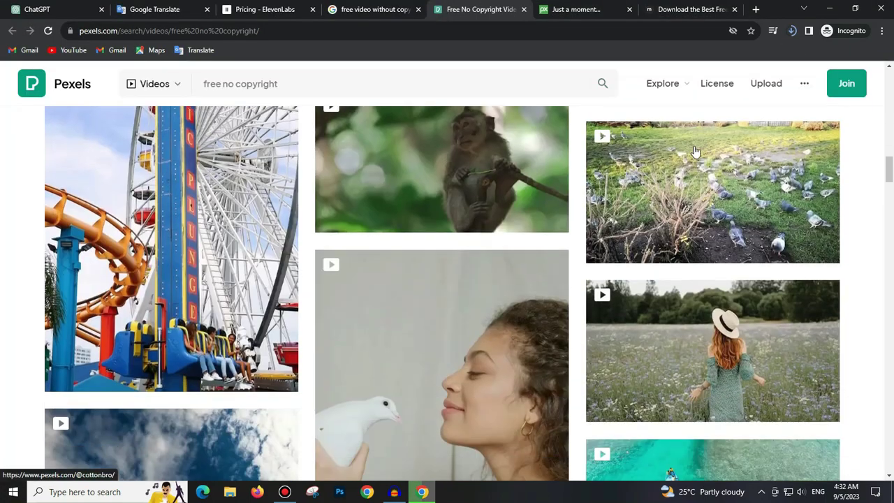
pyautogui.click(549, 220)
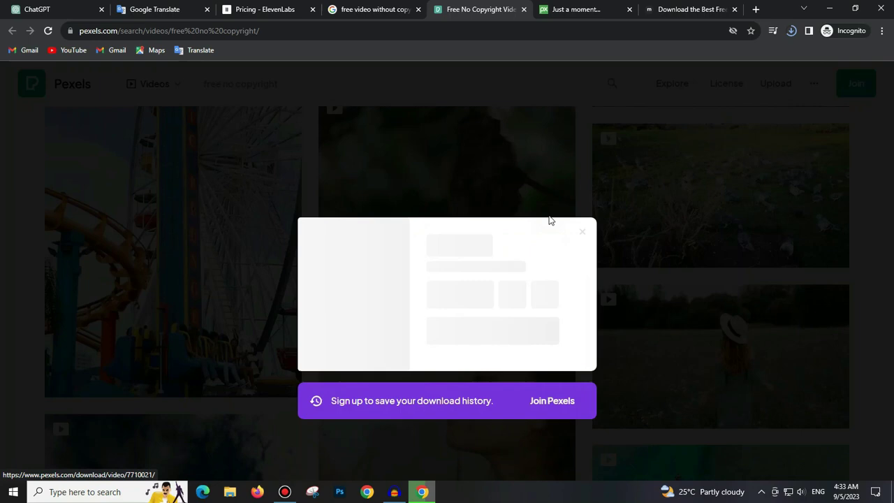
pyautogui.click(618, 177)
# Step: Check the Pixabay page and browse the free stock video footage offered on Mixkit
pyautogui.click(579, 9)
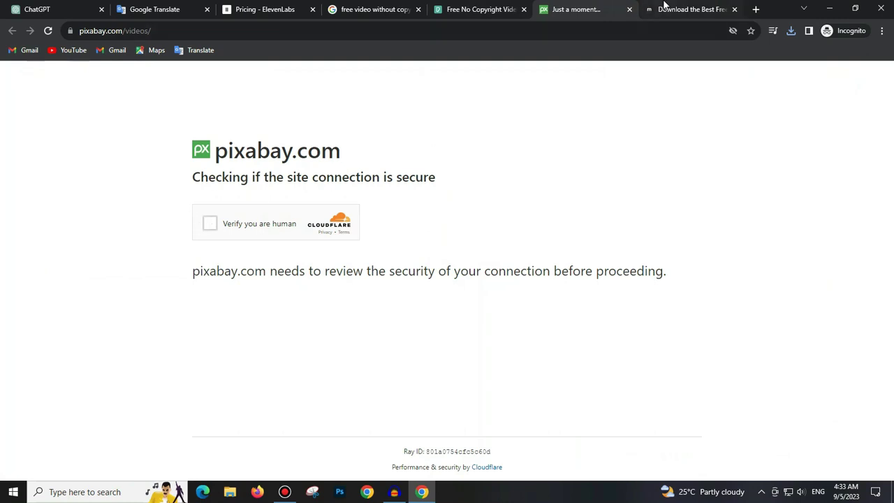
pyautogui.click(664, 7)
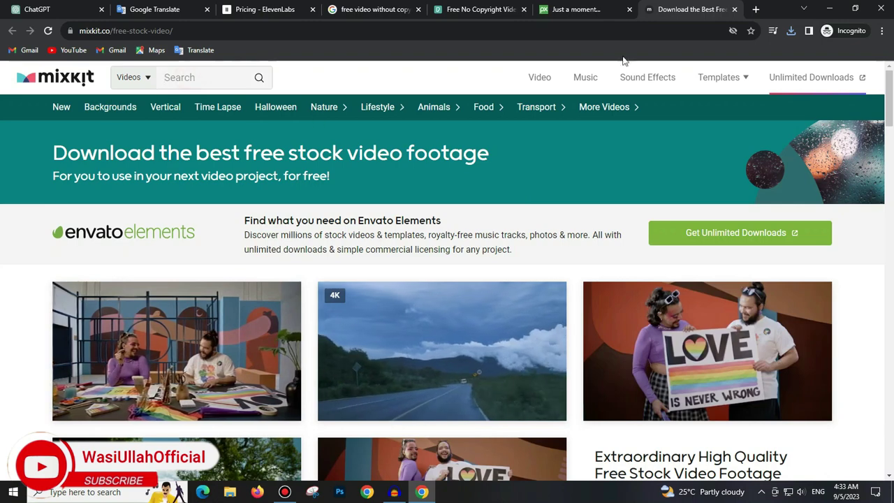
pyautogui.scroll(-3, 657, 288)
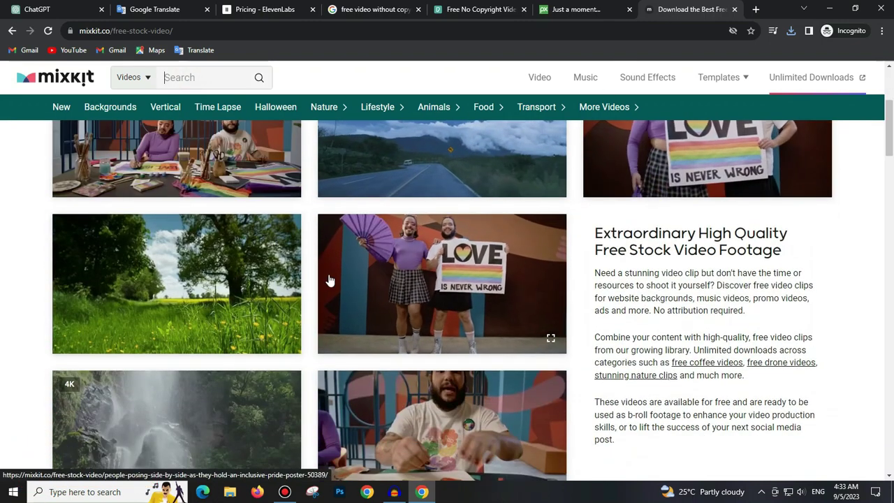
pyautogui.scroll(-10, 594, 290)
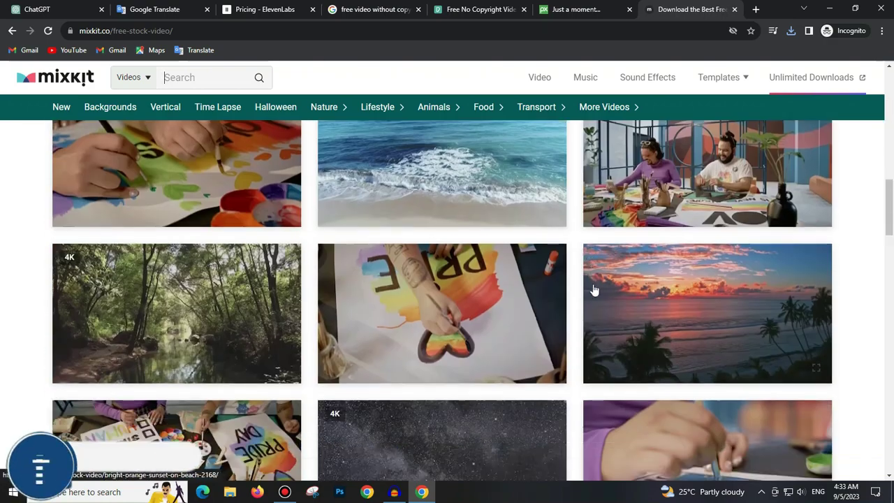
pyautogui.scroll(-5, 593, 290)
pyautogui.scroll(1, 594, 292)
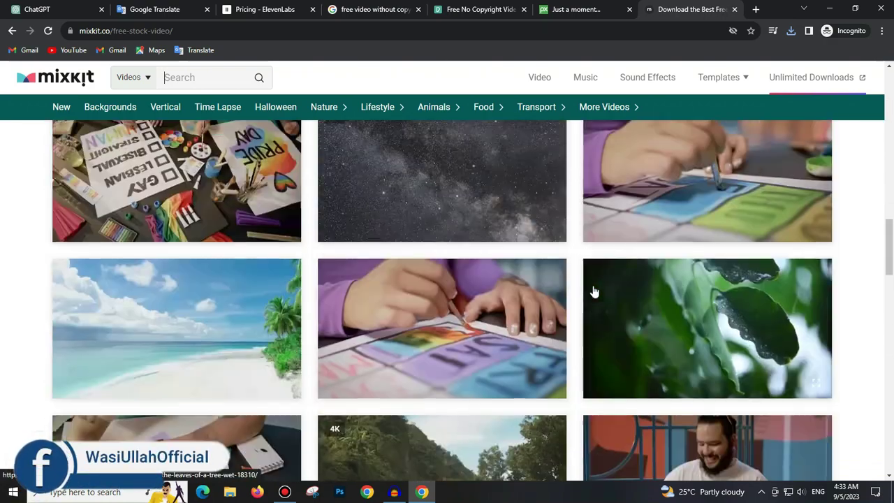
pyautogui.scroll(3, 593, 292)
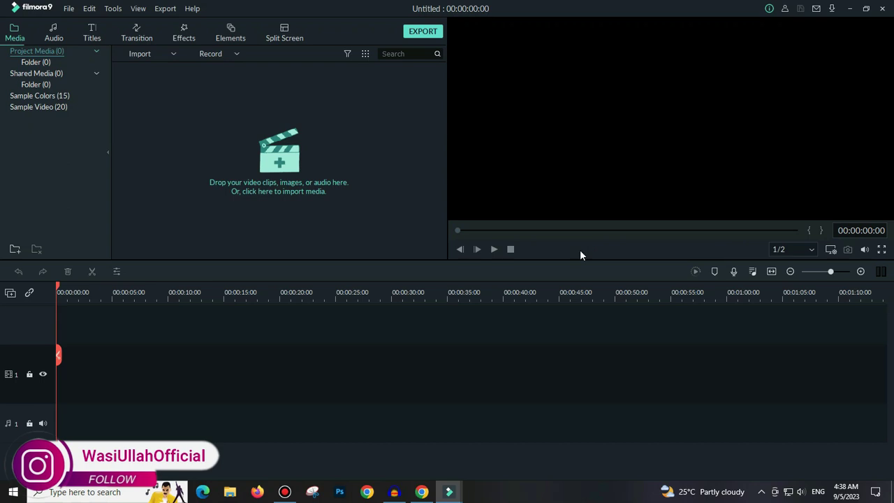
# Step: Import the ElevenLab voiceover and the four Pexels video clips from the Desktop into the project media
pyautogui.click(285, 154)
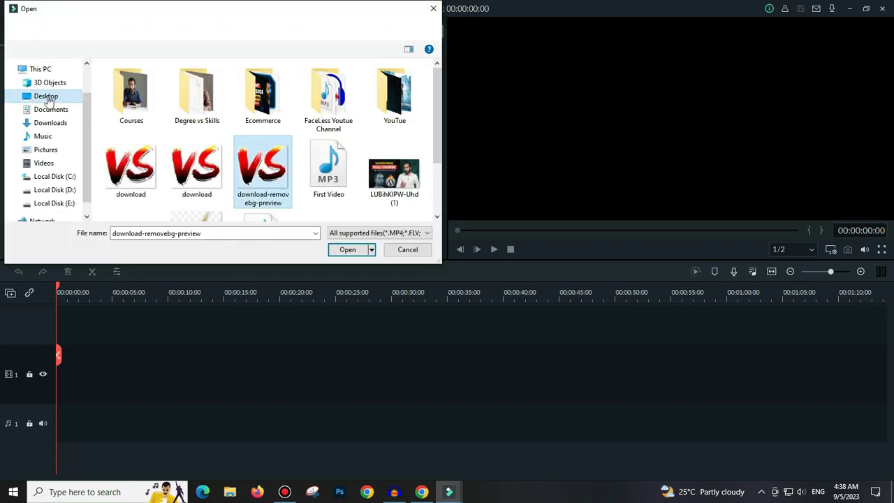
pyautogui.click(38, 92)
pyautogui.hotkey('ctrl', 'a')
pyautogui.click(347, 249)
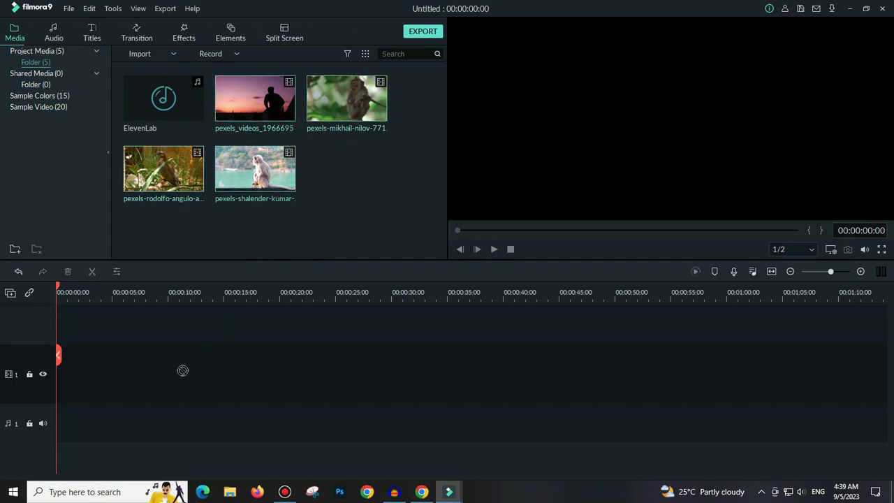
# Step: Place the four Pexels clips at the start of video track 1 and match the project to the media at 1920 x 1080 30fps
pyautogui.moveTo(106, 391); pyautogui.dragTo(52, 391)
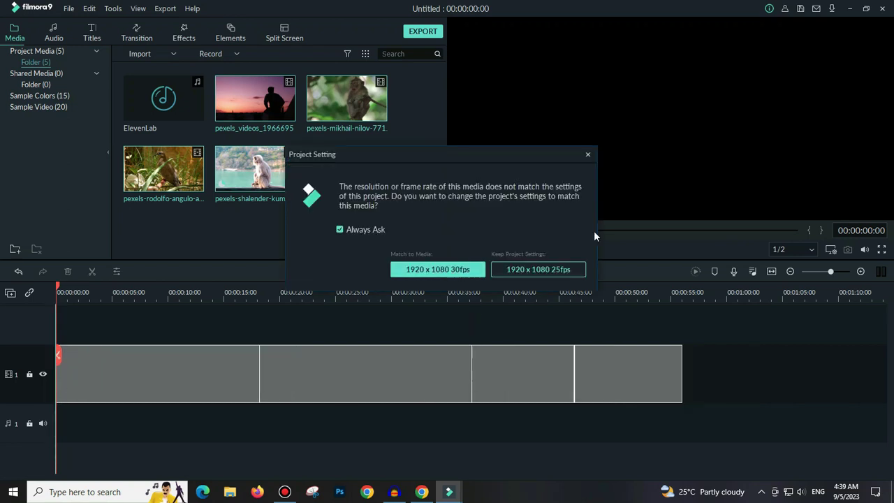
pyautogui.click(433, 272)
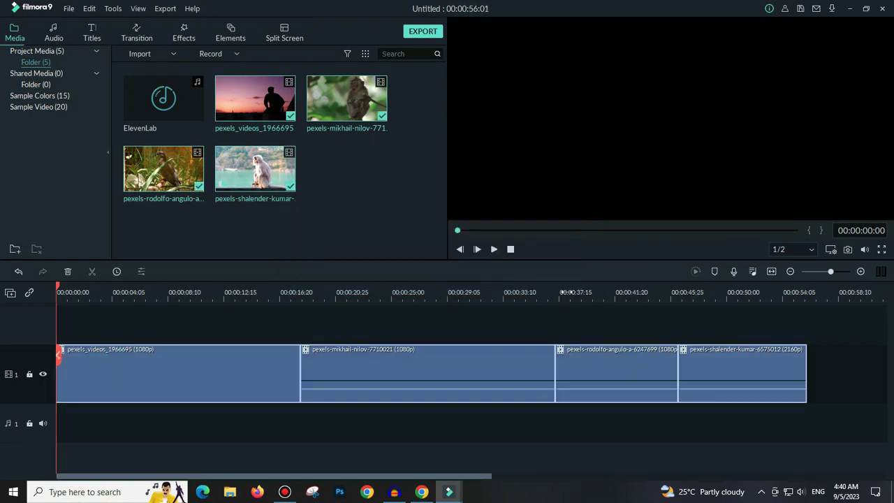
pyautogui.moveTo(585, 293); pyautogui.dragTo(344, 296)
pyautogui.click(345, 296)
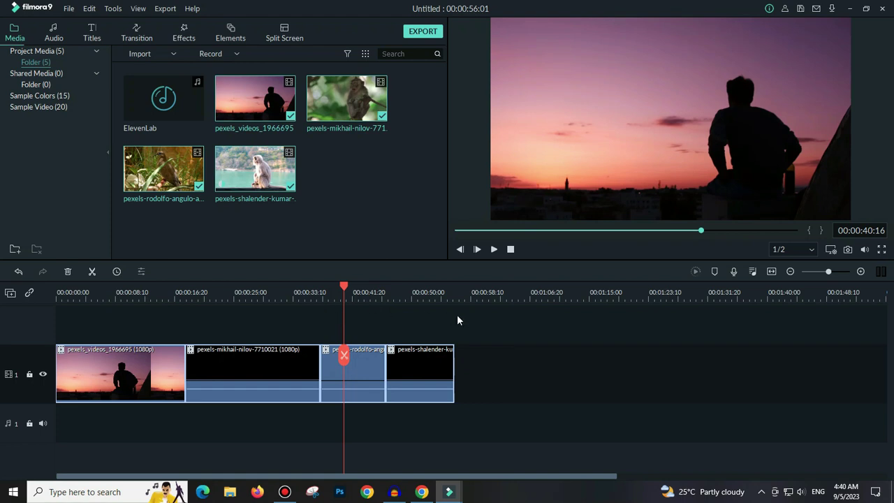
# Step: Detach the audio from all the Pexels clips in the timeline and delete the detached audio
pyautogui.moveTo(512, 325); pyautogui.dragTo(111, 388)
pyautogui.rightClick(114, 381)
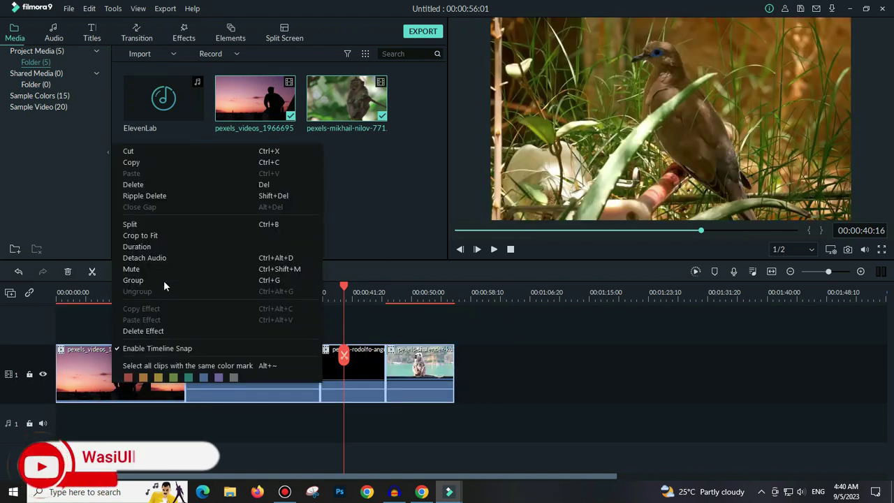
pyautogui.click(171, 256)
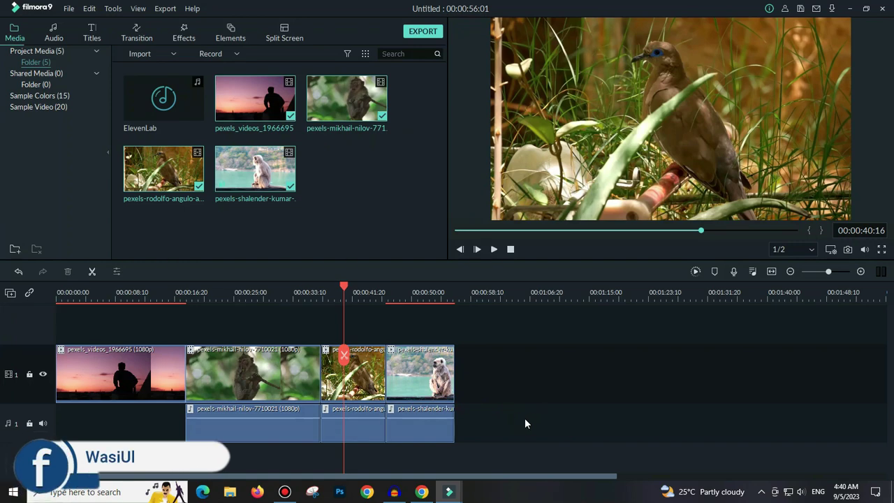
pyautogui.moveTo(531, 416); pyautogui.dragTo(293, 442)
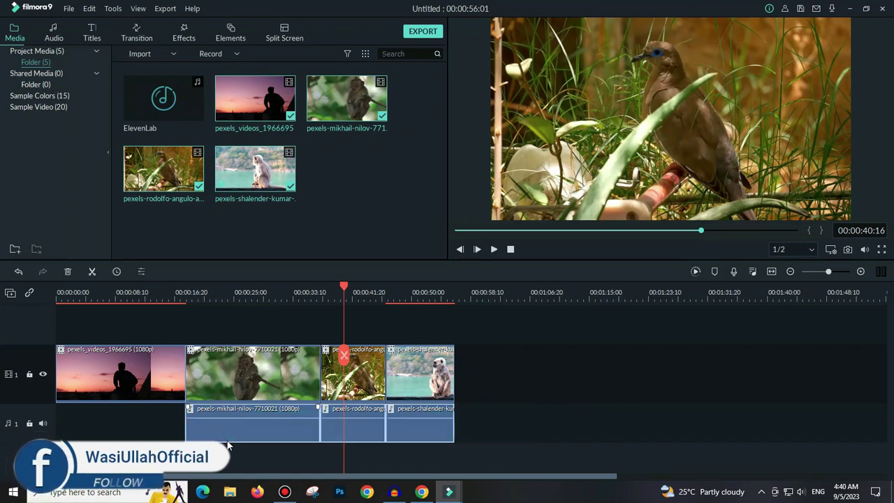
pyautogui.press('Delete')
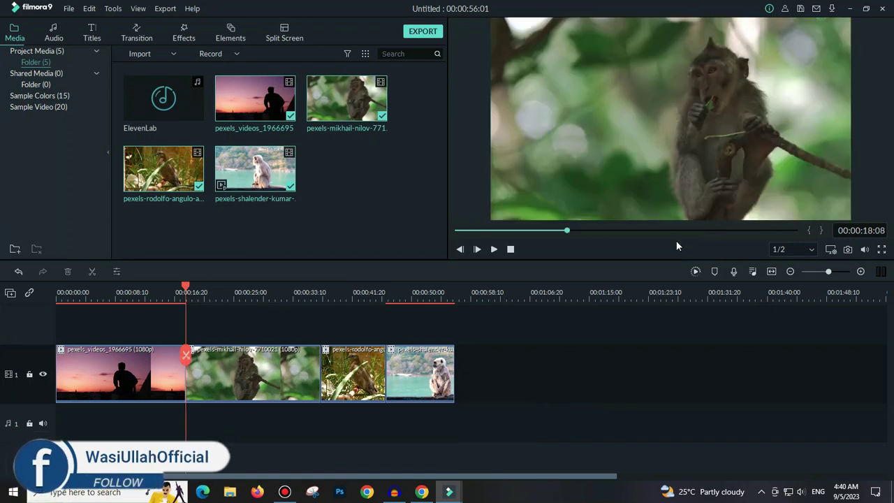
# Step: Add the ElevenLab voiceover to audio track 1 at the very start of the timeline
pyautogui.click(458, 230)
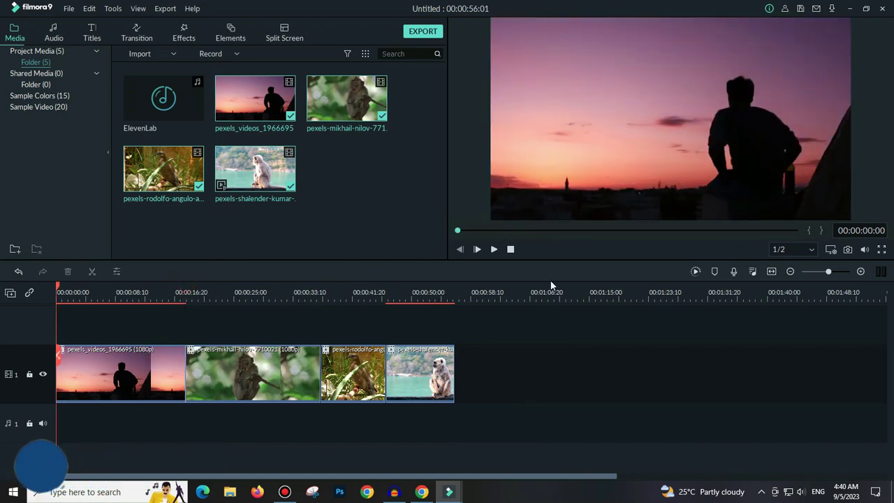
pyautogui.click(442, 291)
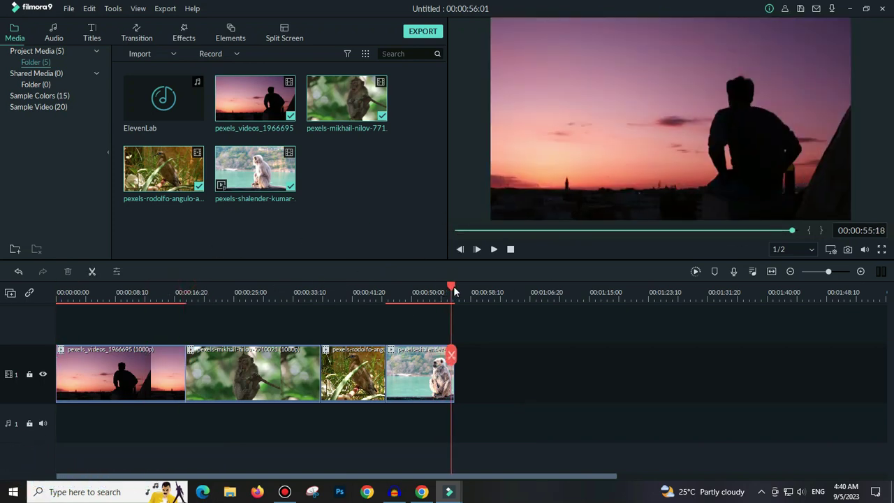
pyautogui.press('Home')
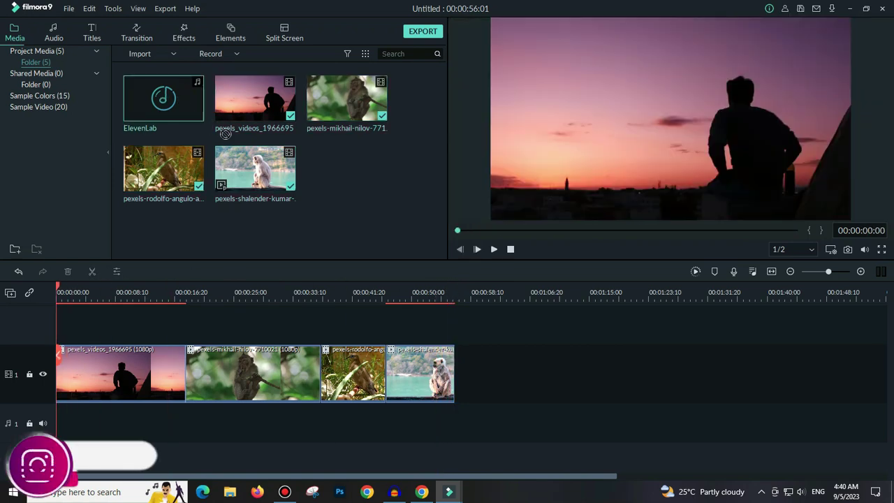
pyautogui.moveTo(179, 100); pyautogui.dragTo(52, 416)
# Step: Split the ElevenLab voiceover at 00:00:56:01, where the last video clip ends, and delete the remainder
pyautogui.moveTo(435, 296); pyautogui.dragTo(164, 292)
pyautogui.click(171, 293)
pyautogui.scroll(3, 409, 258)
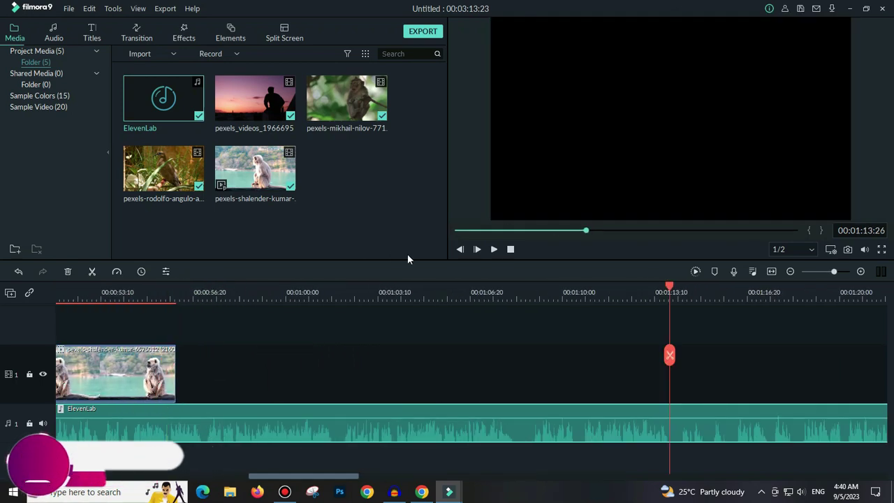
pyautogui.click(180, 287)
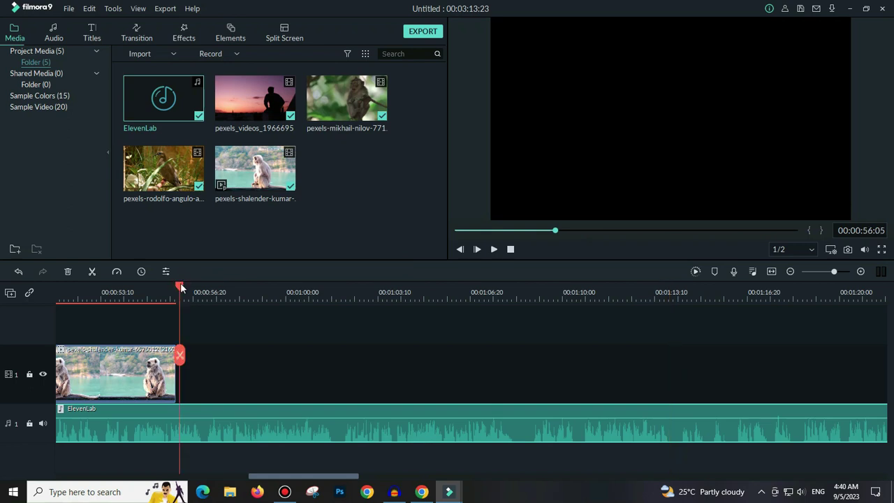
pyautogui.moveTo(181, 287); pyautogui.dragTo(175, 287)
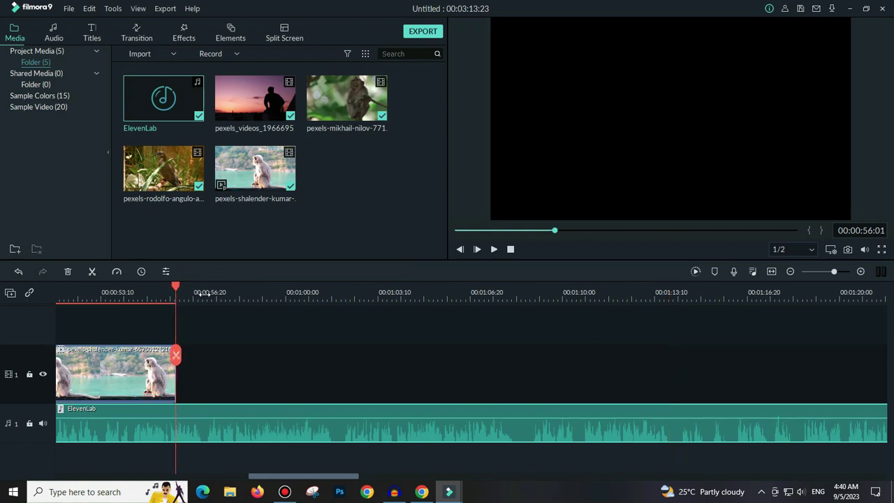
pyautogui.scroll(2, 203, 294)
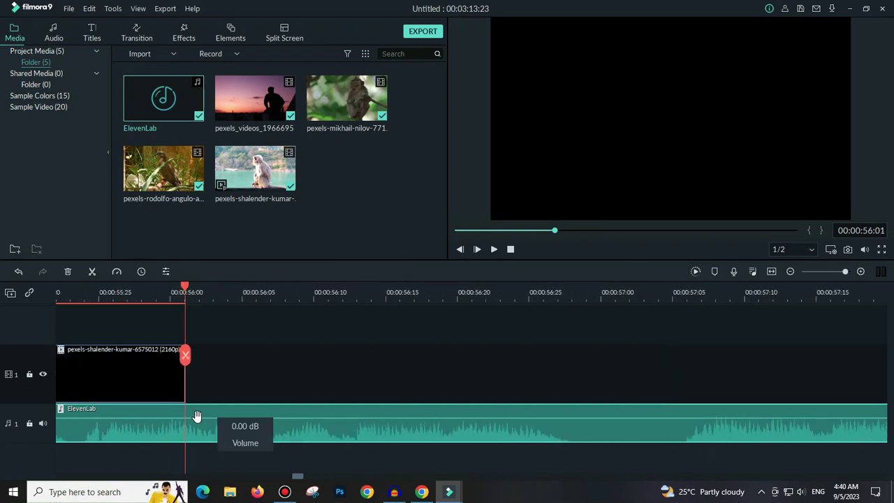
pyautogui.click(185, 355)
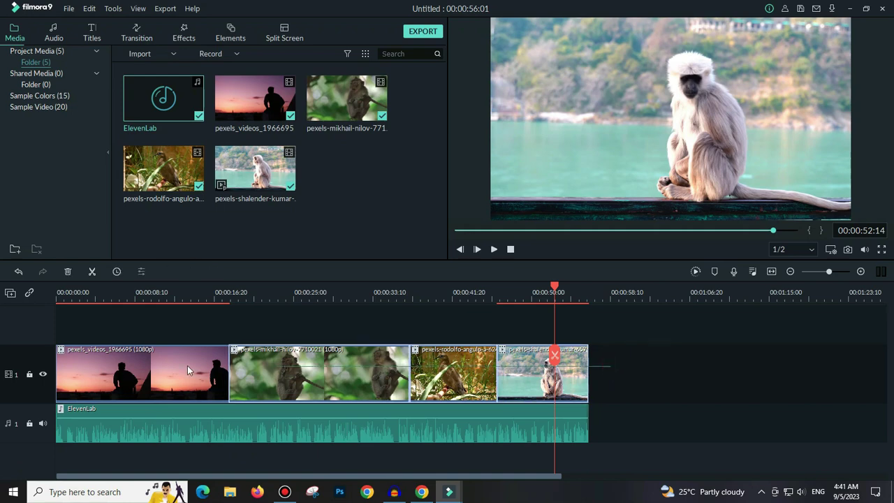
pyautogui.click(621, 406)
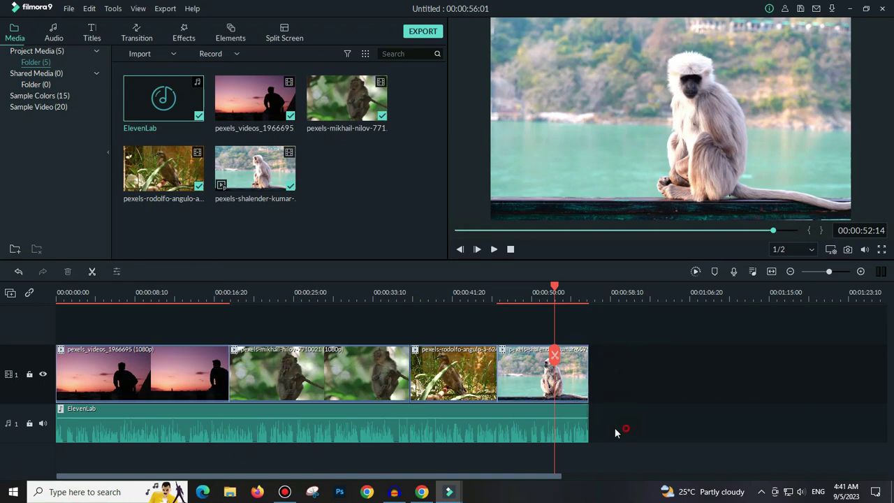
pyautogui.click(401, 428)
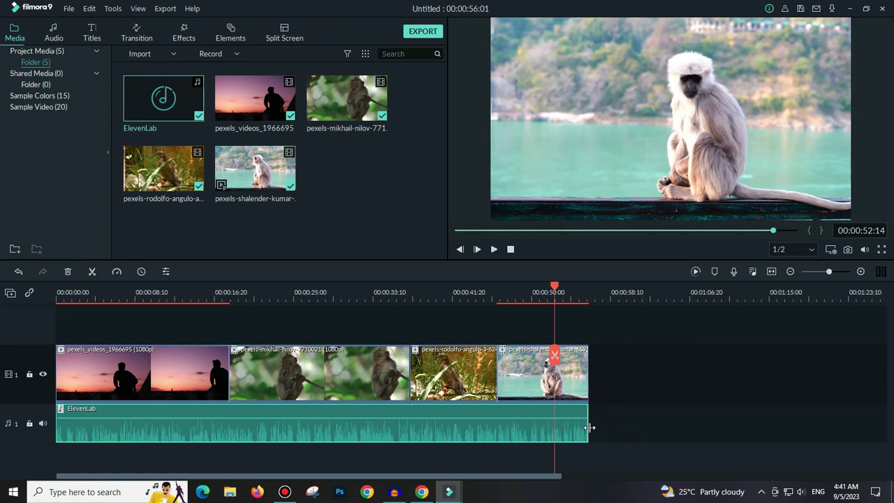
# Step: Play the assembled timeline from the beginning to check the voiceover over the clips, and return the playhead to the start
pyautogui.scroll(-1, 609, 299)
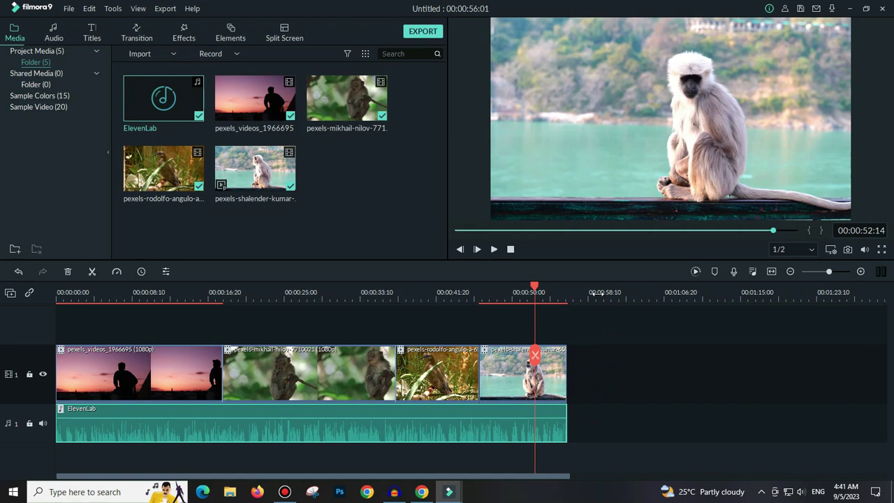
pyautogui.moveTo(537, 291); pyautogui.dragTo(5, 273)
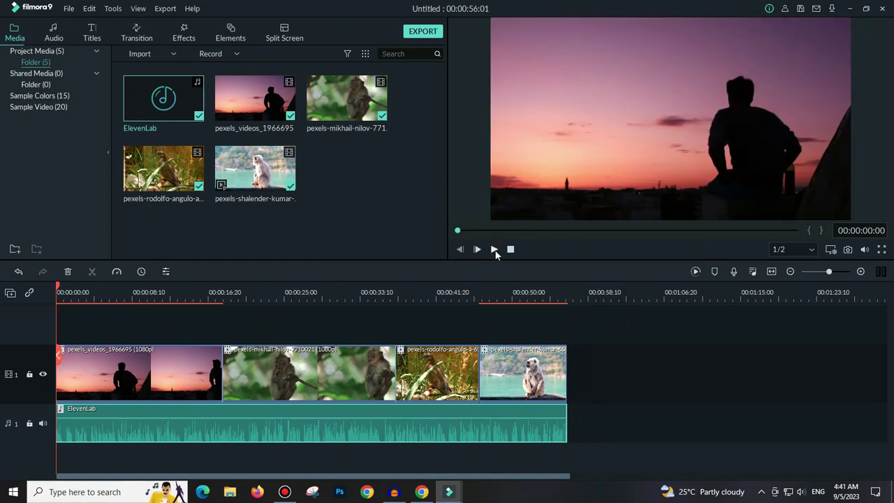
pyautogui.click(494, 251)
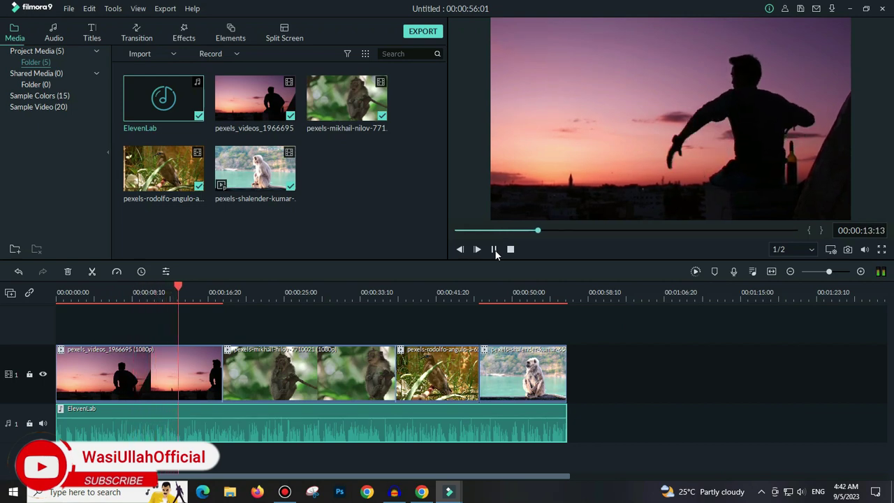
pyautogui.click(494, 249)
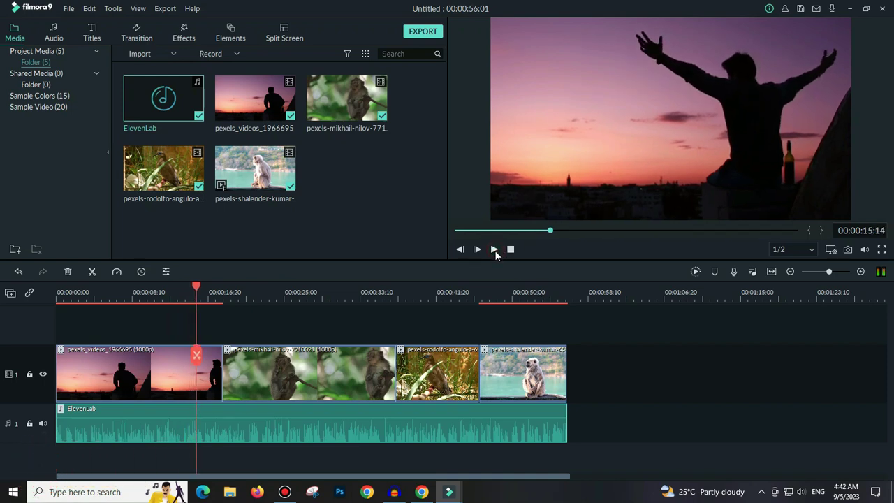
pyautogui.moveTo(198, 287); pyautogui.dragTo(57, 290)
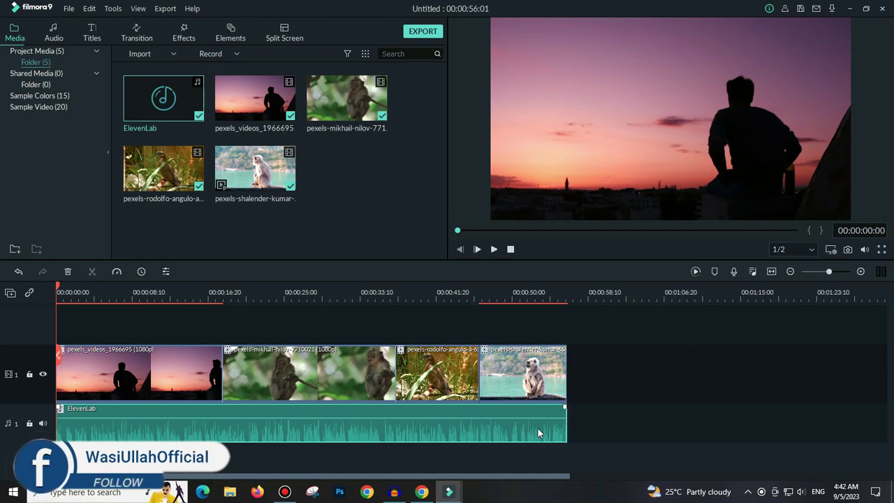
# Step: Set the ElevenLab voiceover's playback speed to 1.50
pyautogui.rightClick(547, 436)
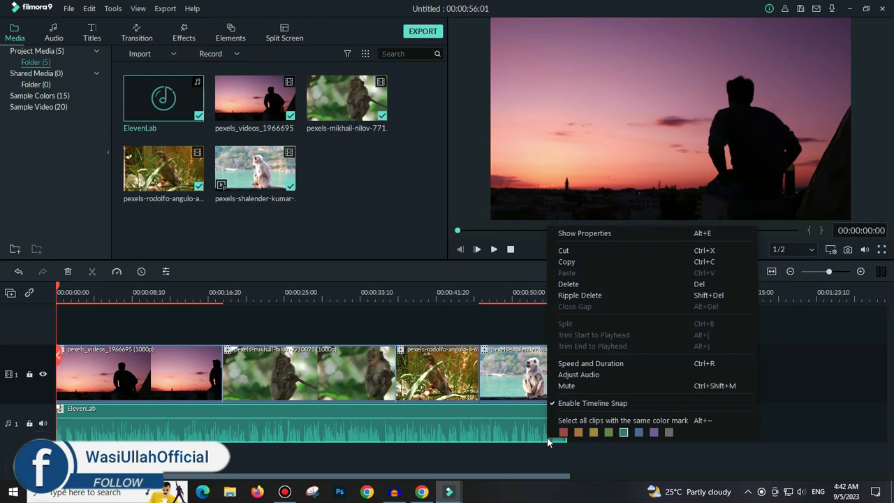
pyautogui.click(613, 364)
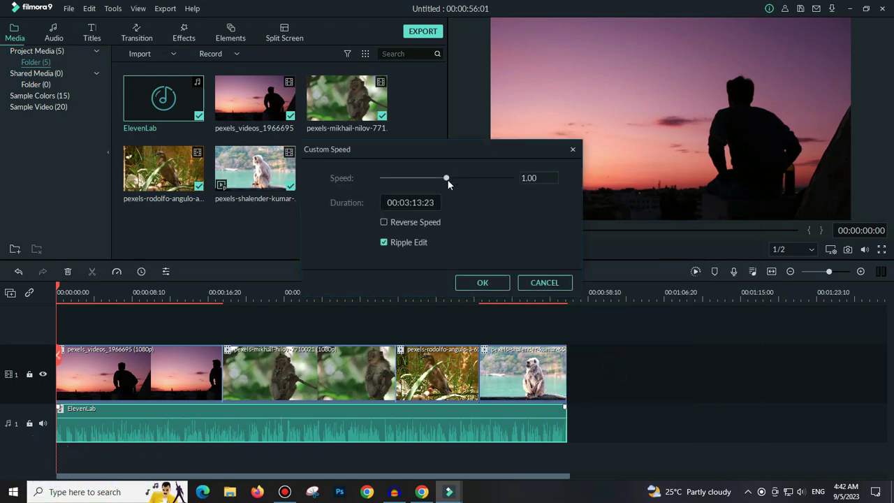
pyautogui.click(447, 181)
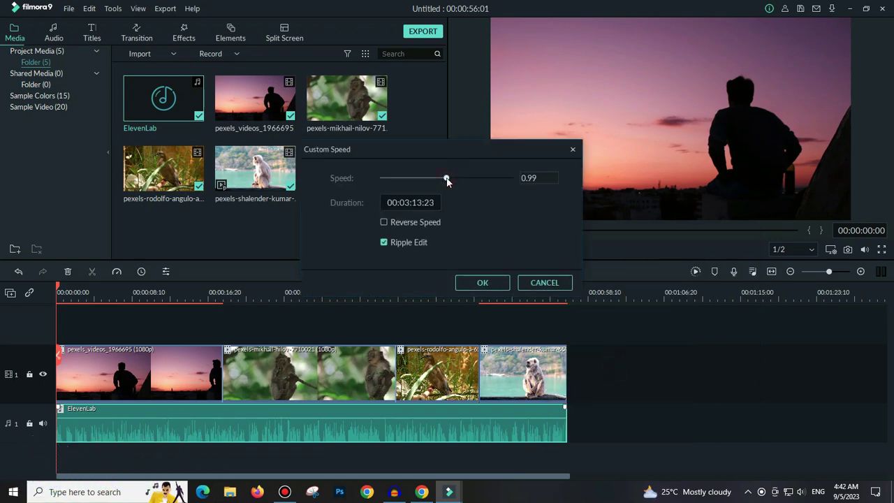
pyautogui.moveTo(447, 181); pyautogui.dragTo(449, 180)
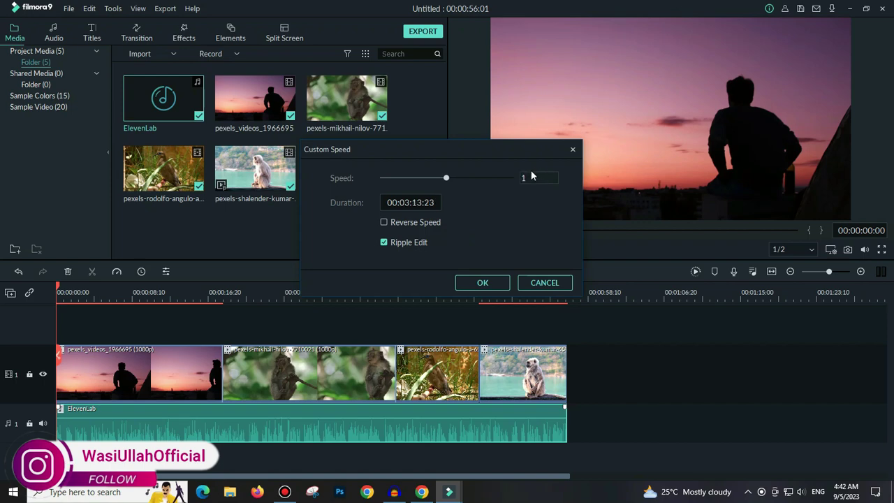
pyautogui.click(489, 282)
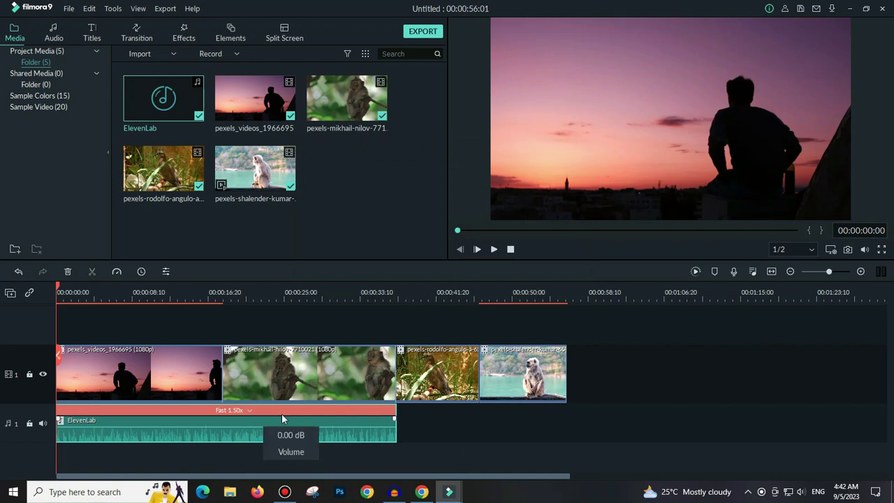
# Step: Extend the sped-up voiceover to the end of the last video clip and play the opening seconds
pyautogui.moveTo(396, 431); pyautogui.dragTo(567, 447)
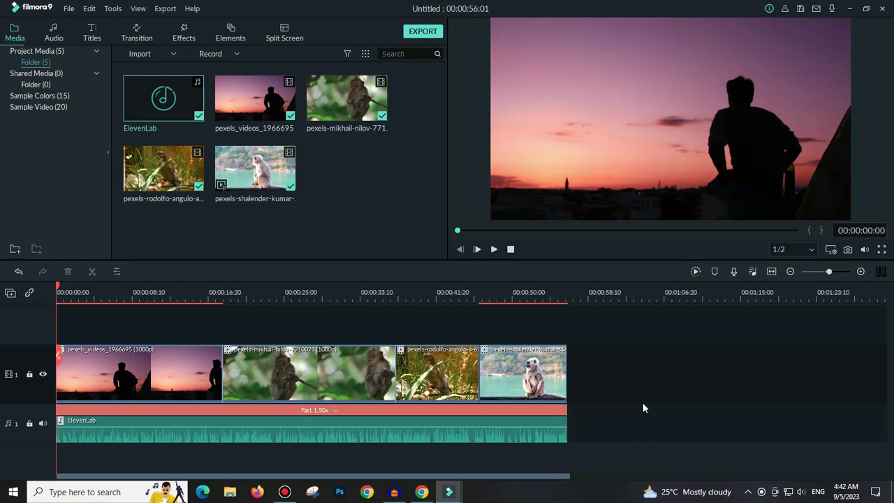
pyautogui.click(494, 249)
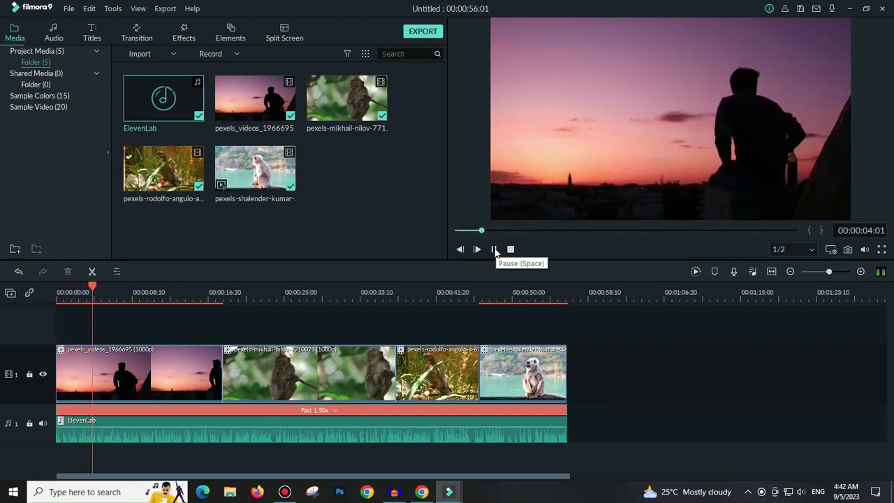
pyautogui.click(493, 249)
# Step: Set the voiceover's speed to 1.30 and trim its end to match the end of the last video clip
pyautogui.click(334, 411)
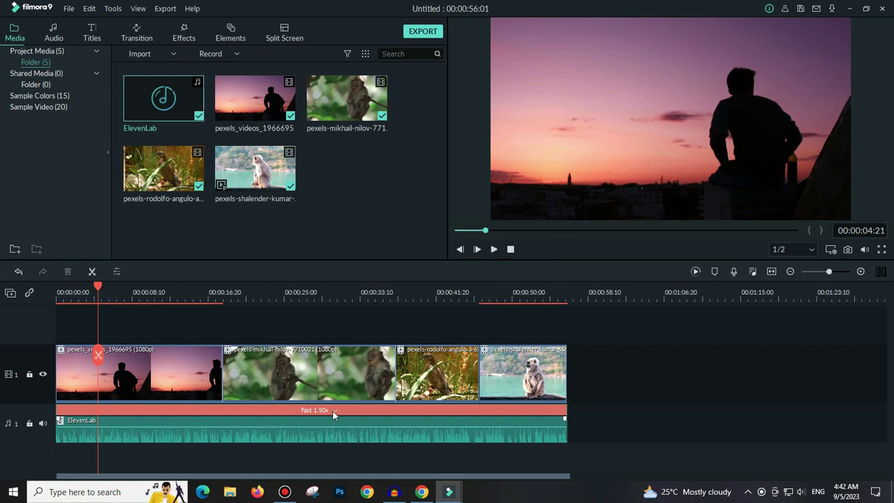
pyautogui.click(360, 422)
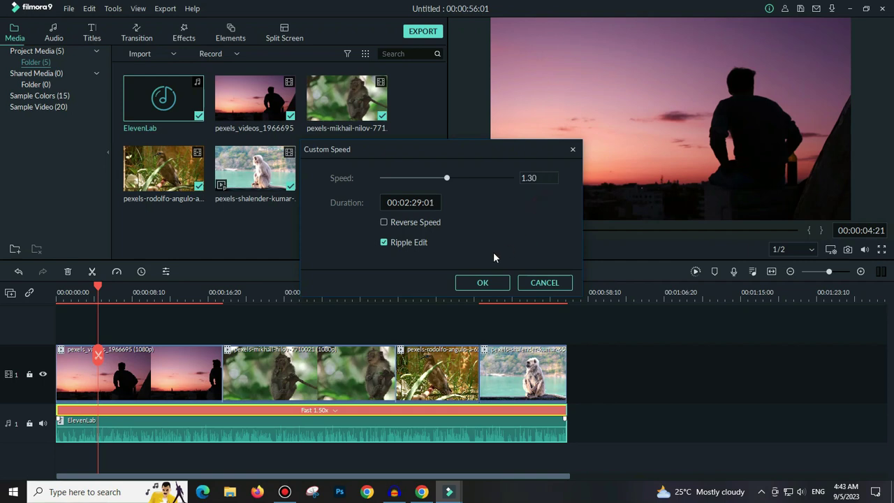
pyautogui.click(482, 282)
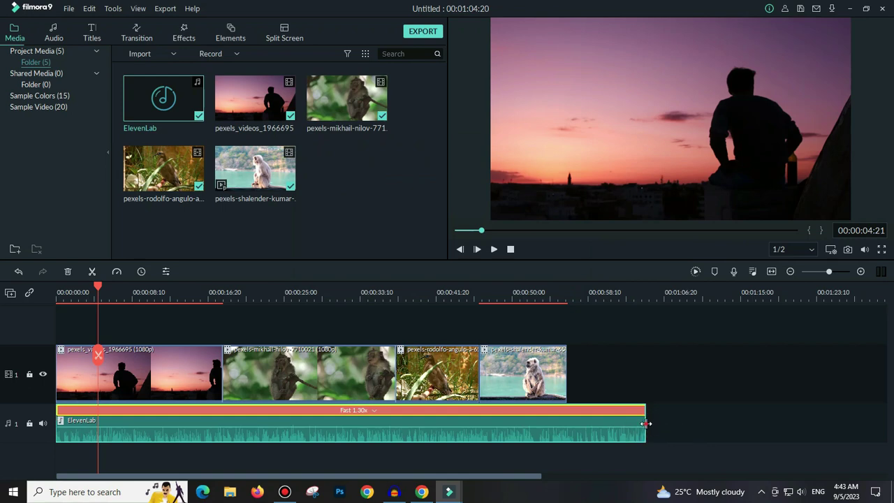
pyautogui.moveTo(643, 420); pyautogui.dragTo(566, 422)
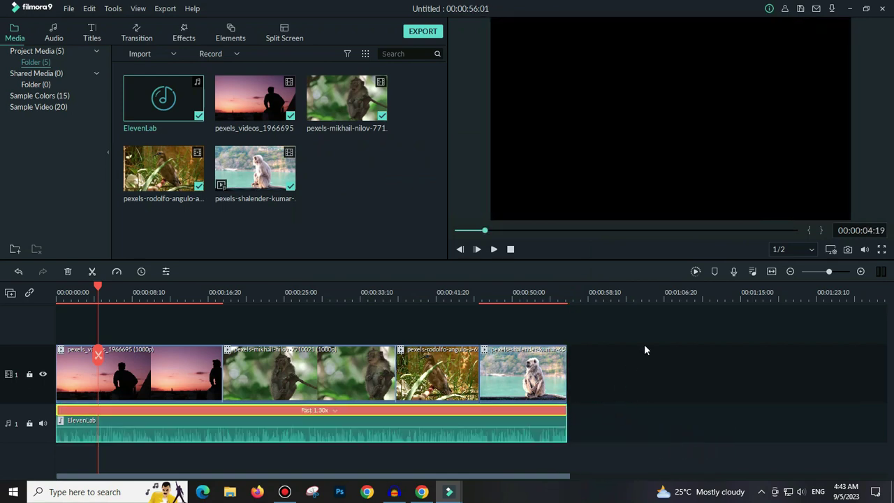
# Step: Mute the ElevenLab audio track and play the video clips without the voiceover
pyautogui.click(461, 332)
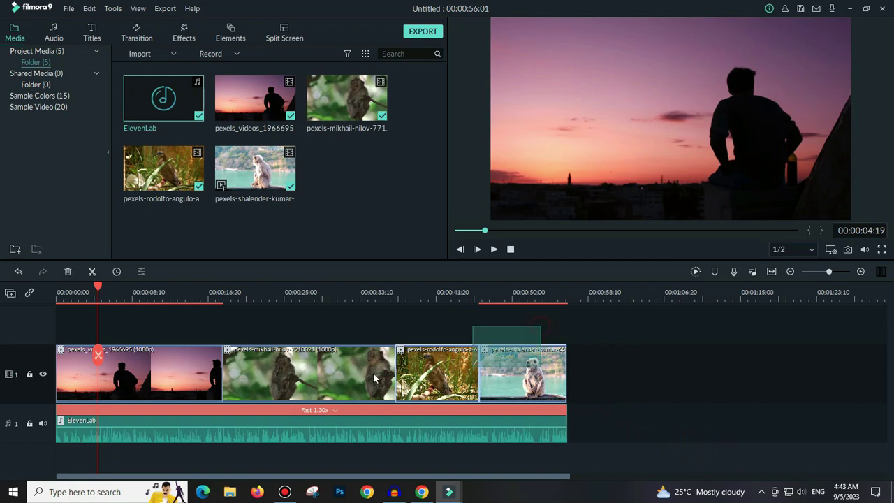
pyautogui.click(494, 250)
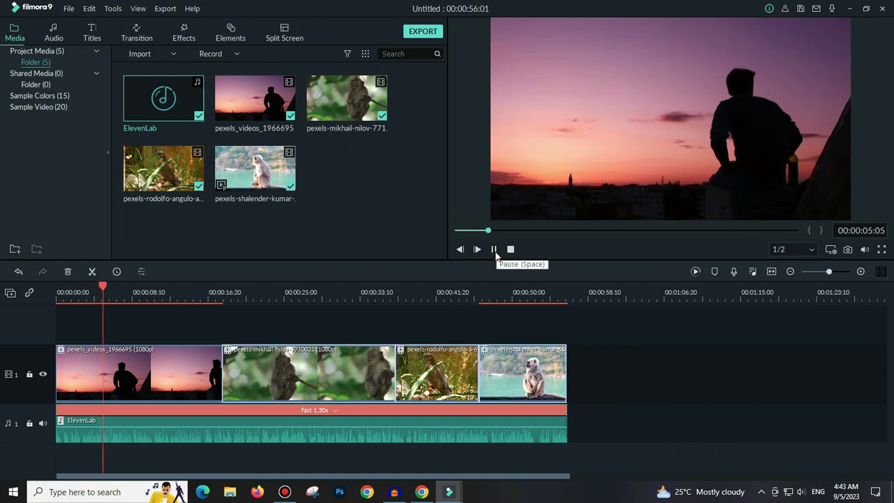
pyautogui.click(42, 422)
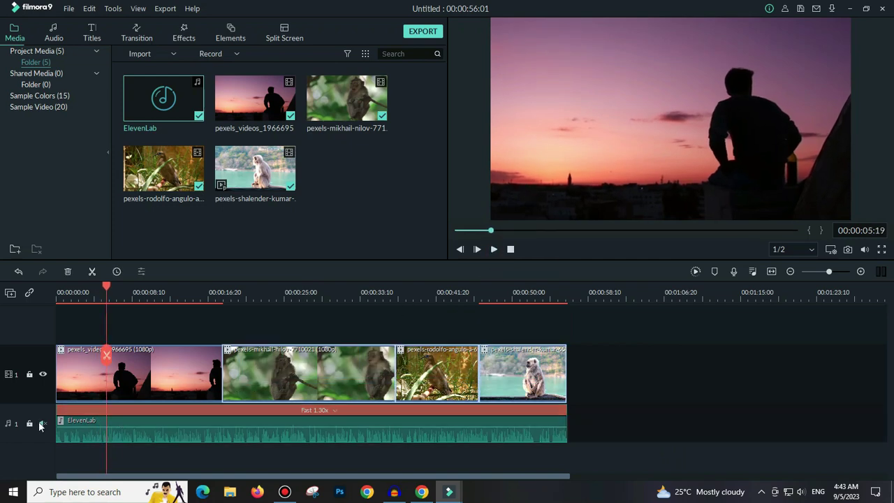
pyautogui.click(495, 250)
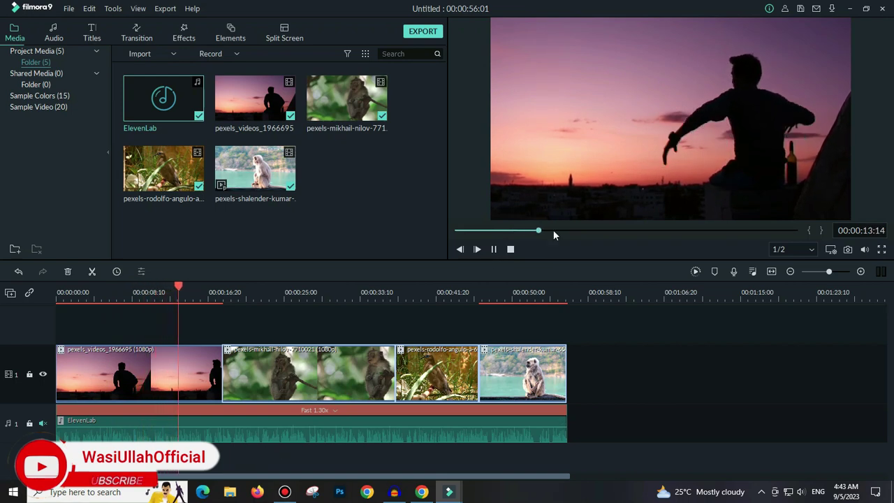
pyautogui.click(494, 250)
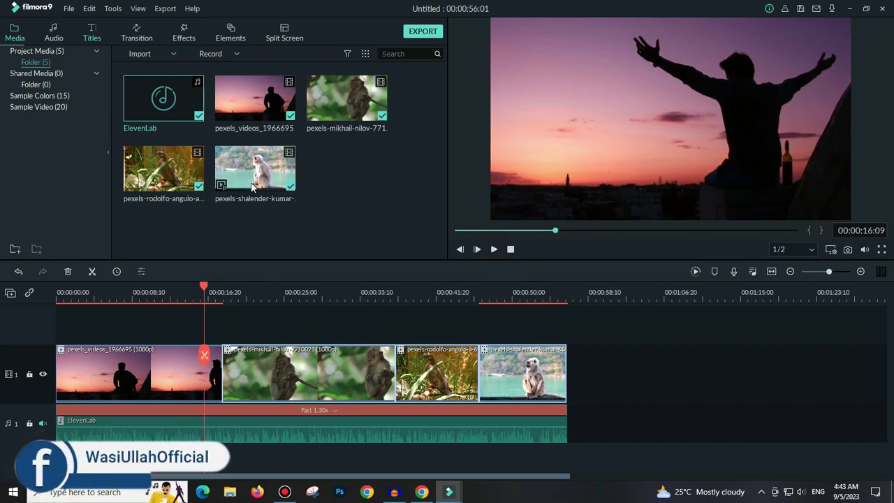
# Step: Browse the title presets and preview Default Lowerthird, Title 1, Title 2 and Title 7
pyautogui.click(93, 35)
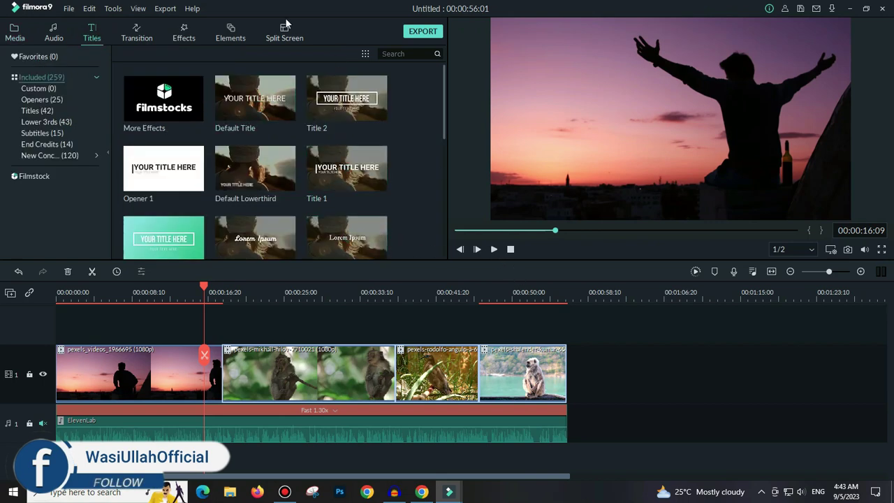
pyautogui.click(243, 177)
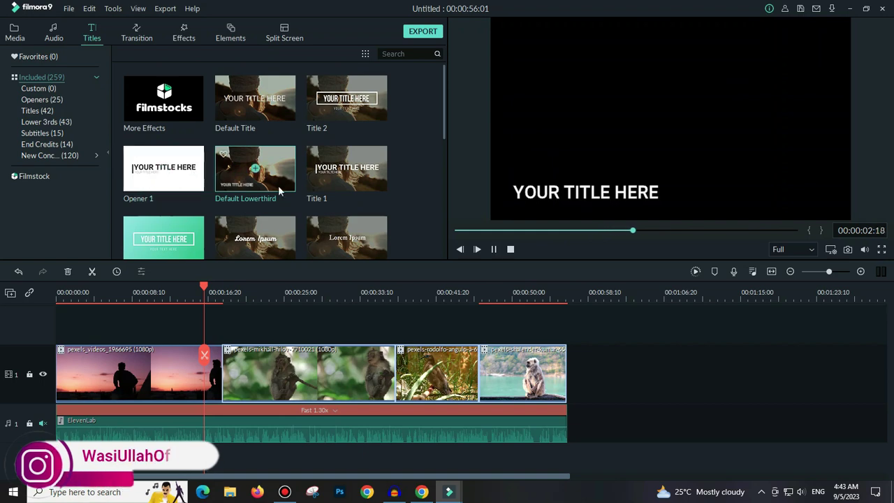
pyautogui.click(323, 177)
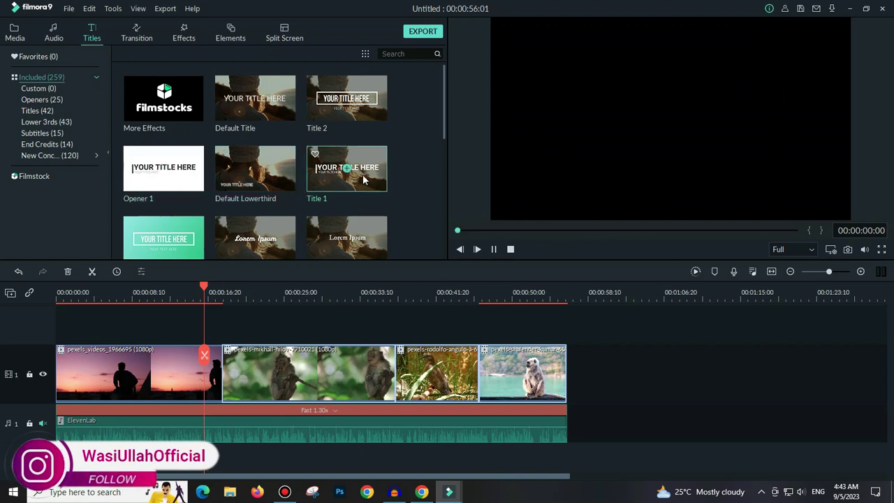
pyautogui.click(328, 100)
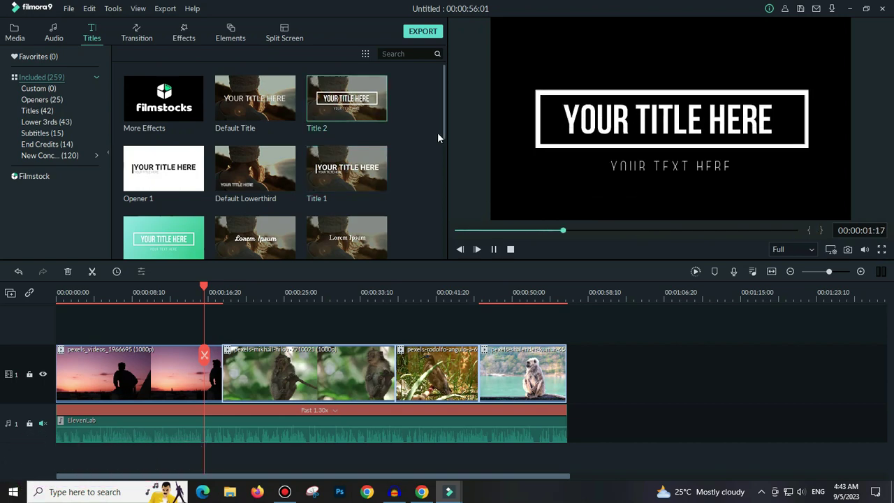
pyautogui.scroll(-5, 337, 164)
pyautogui.click(249, 215)
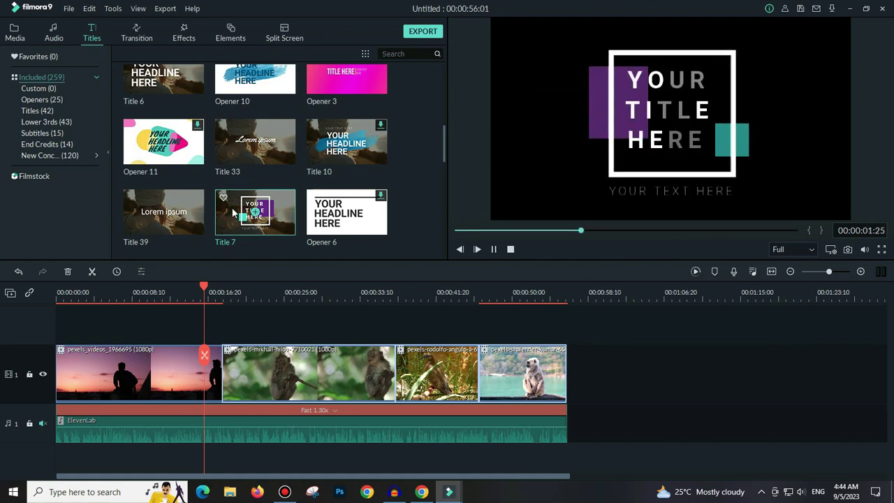
pyautogui.scroll(5, 234, 212)
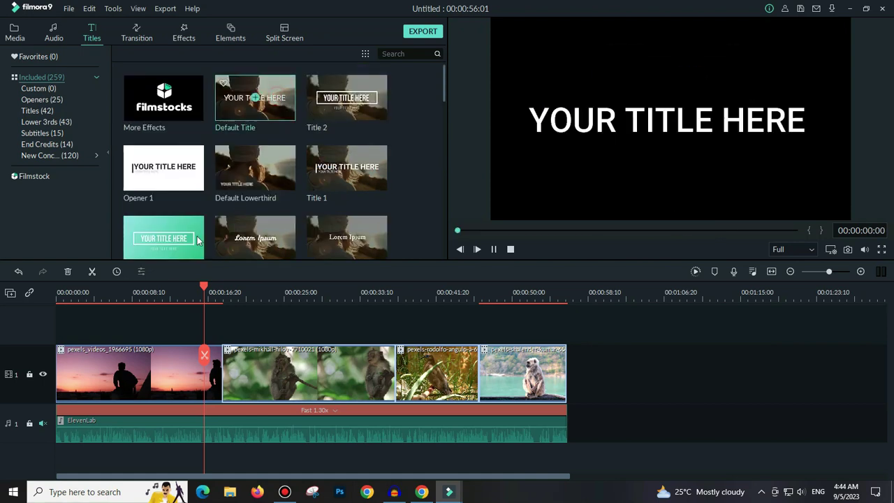
# Step: Add a Default Title above the first video clip, starting at about 00:00:01:23
pyautogui.moveTo(204, 288); pyautogui.dragTo(73, 286)
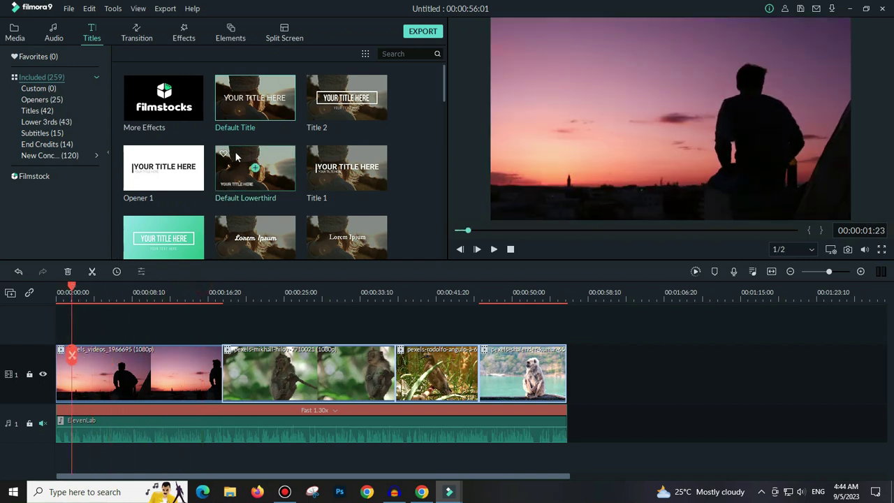
pyautogui.moveTo(264, 105)
pyautogui.moveTo(235, 198); pyautogui.dragTo(78, 338)
# Step: Replace the Default Title's placeholder text with the creator's name
pyautogui.click(739, 114)
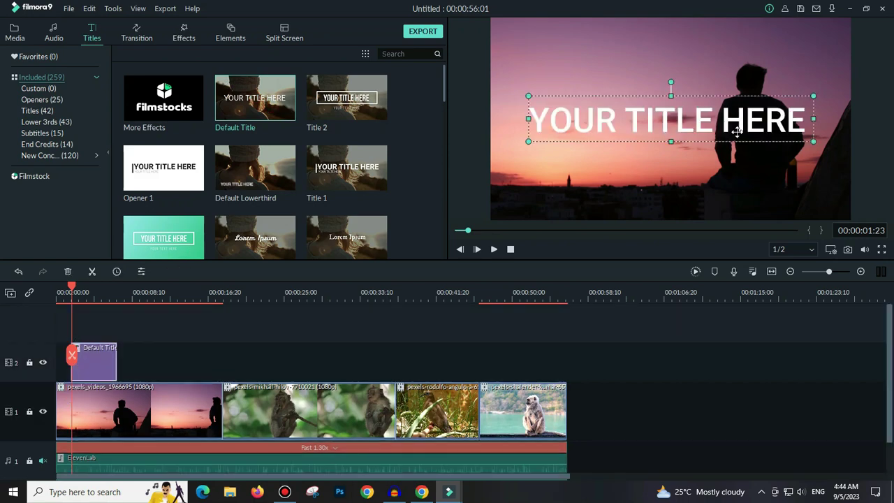
pyautogui.doubleClick(738, 129)
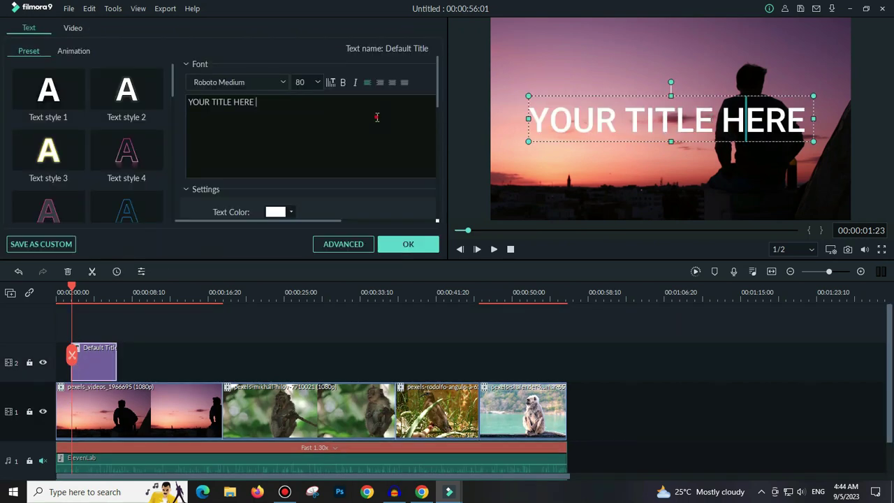
pyautogui.hotkey('ctrl', 'a')
pyautogui.write('Was')
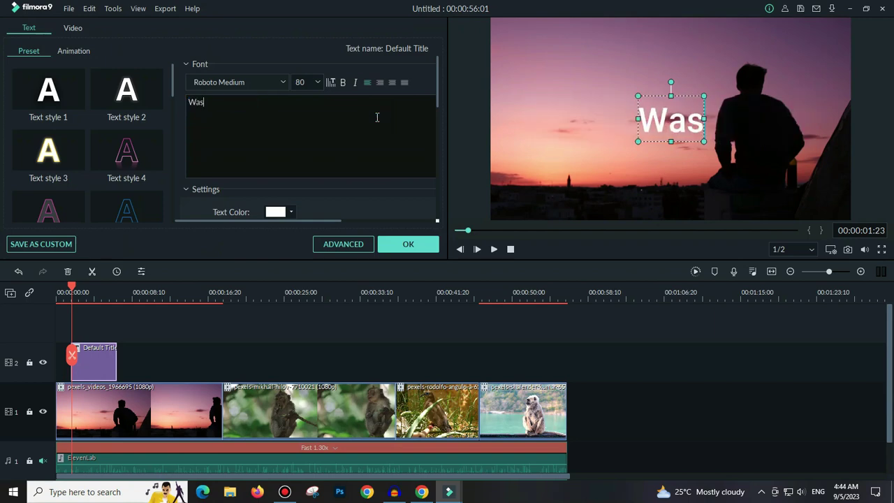
pyautogui.write('i Ulla')
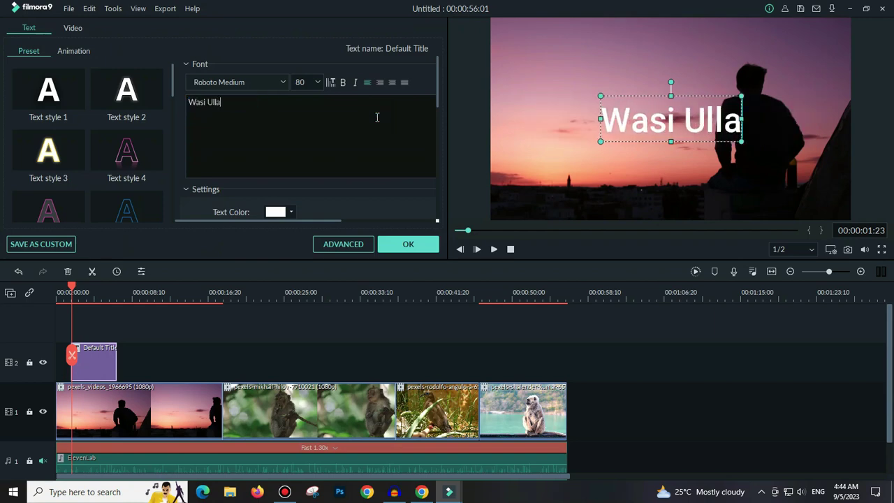
pyautogui.write('hh')
pyautogui.press('BackSpace')
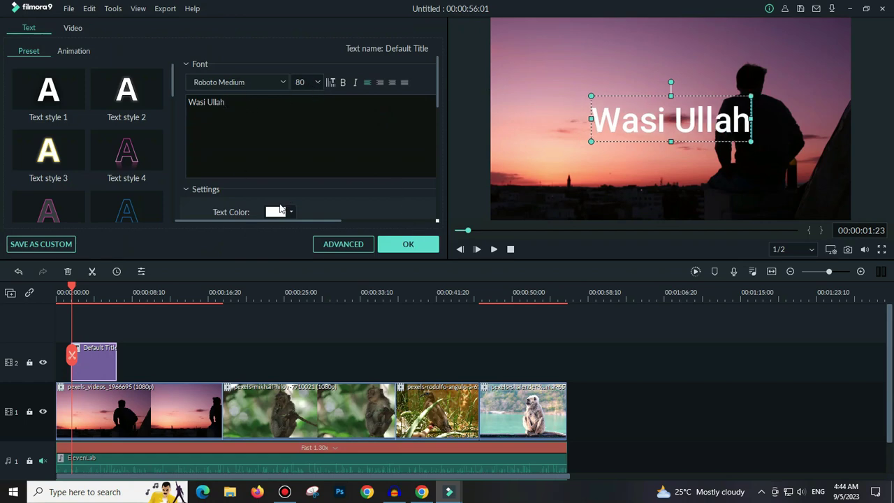
# Step: Apply the yellow Text style 15 preset to the name title and reposition it in the upper-left area of the video frame
pyautogui.scroll(-5, 56, 161)
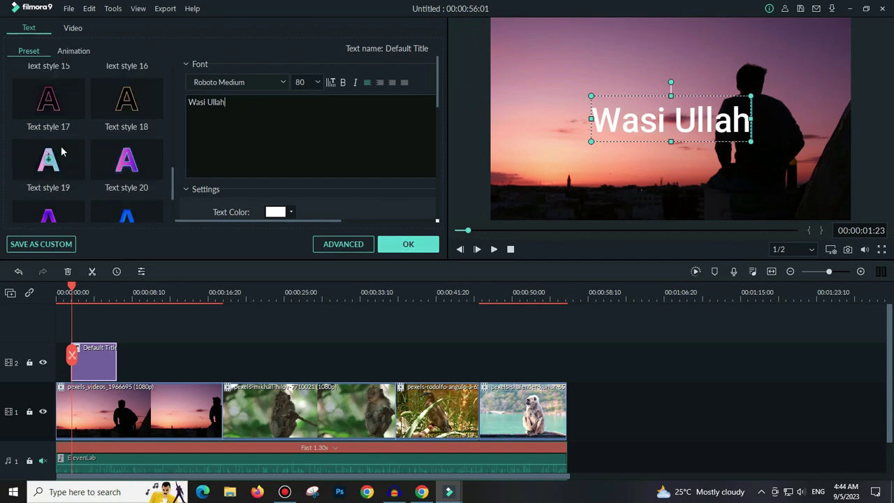
pyautogui.click(49, 198)
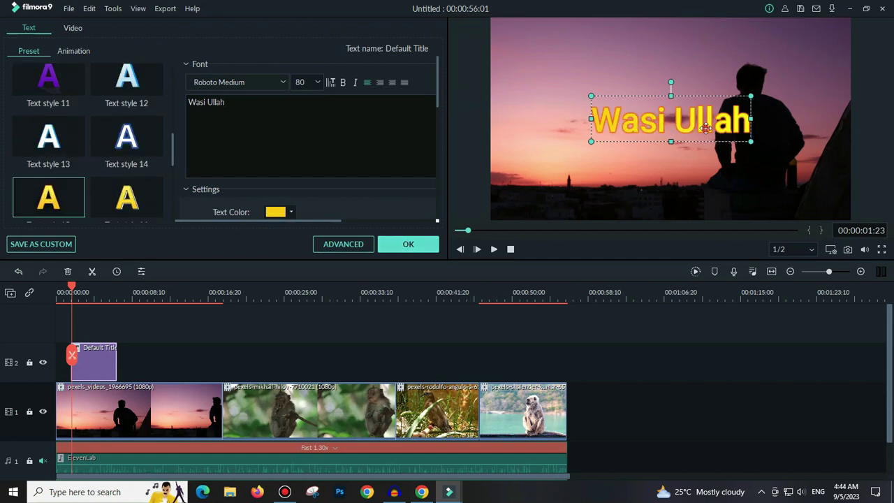
pyautogui.moveTo(705, 128); pyautogui.dragTo(651, 84)
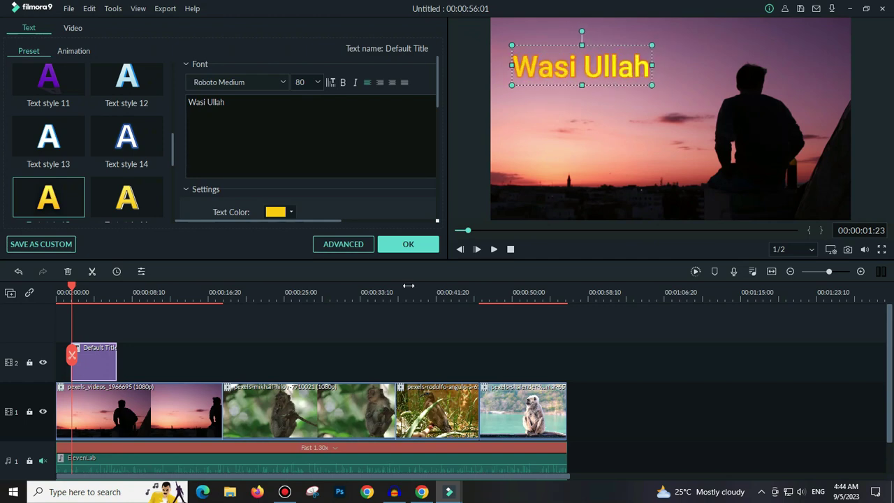
pyautogui.click(408, 246)
# Step: Shorten the name title to roughly half its length and play the opening seconds of the timeline
pyautogui.moveTo(72, 290); pyautogui.dragTo(183, 310)
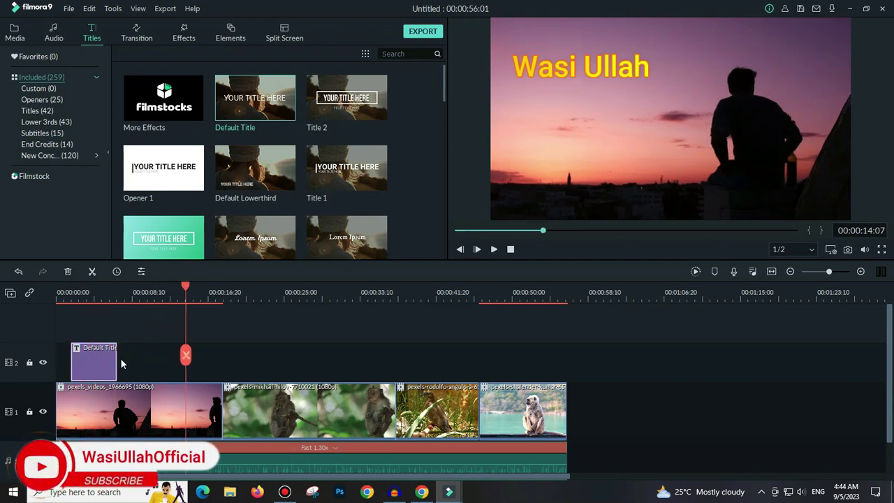
pyautogui.moveTo(116, 360); pyautogui.dragTo(96, 368)
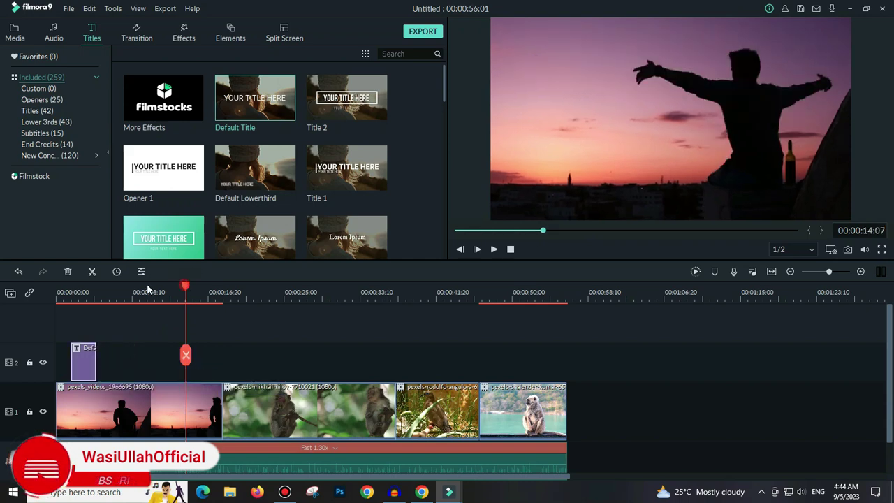
pyautogui.click(58, 294)
pyautogui.press('space')
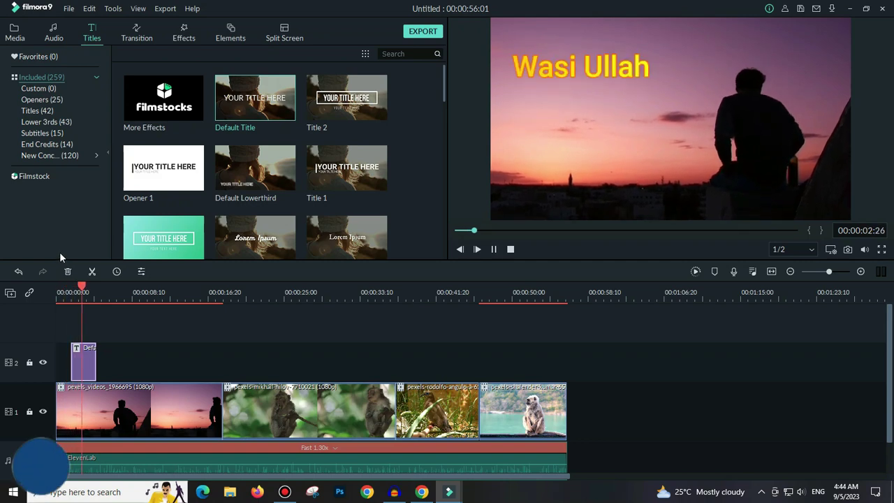
pyautogui.press('space')
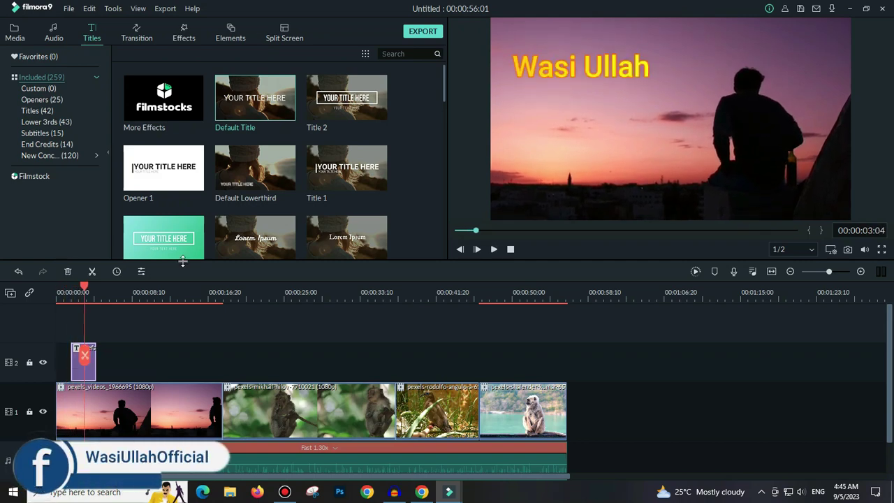
# Step: Choose the Wavy style animation for the name title after trying Type Writer and Cinema style, and scrub through the title
pyautogui.doubleClick(80, 371)
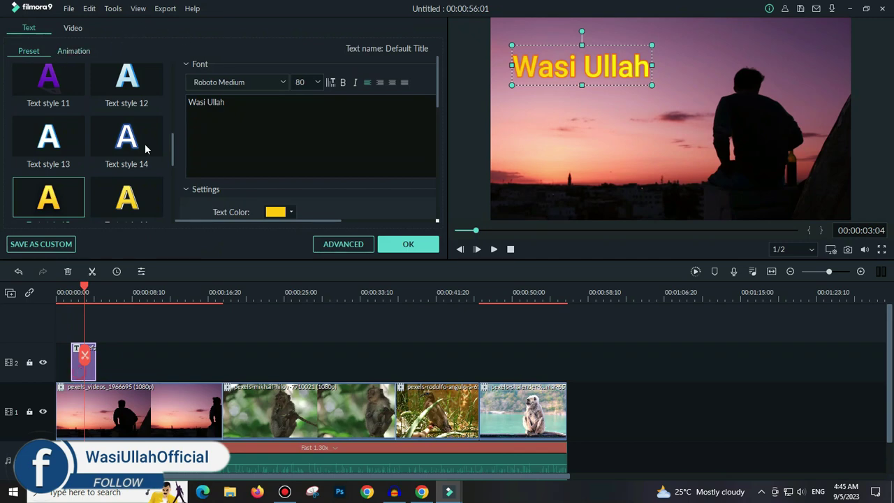
pyautogui.click(77, 52)
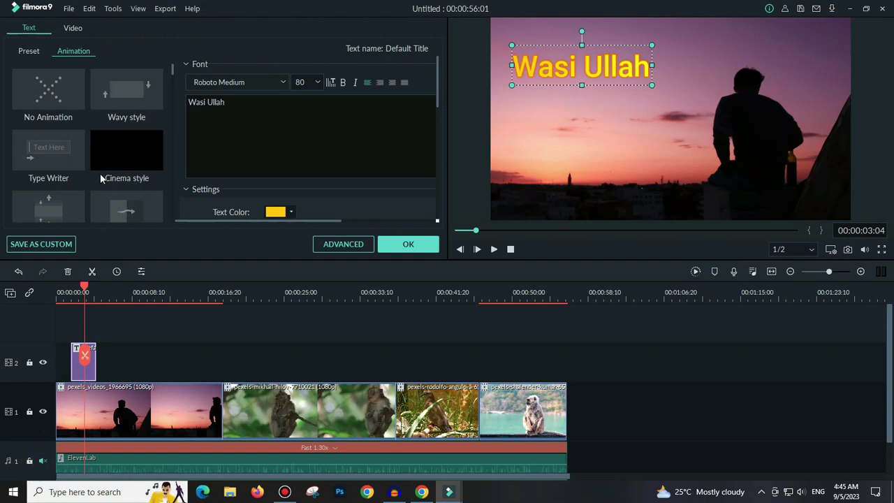
pyautogui.click(62, 162)
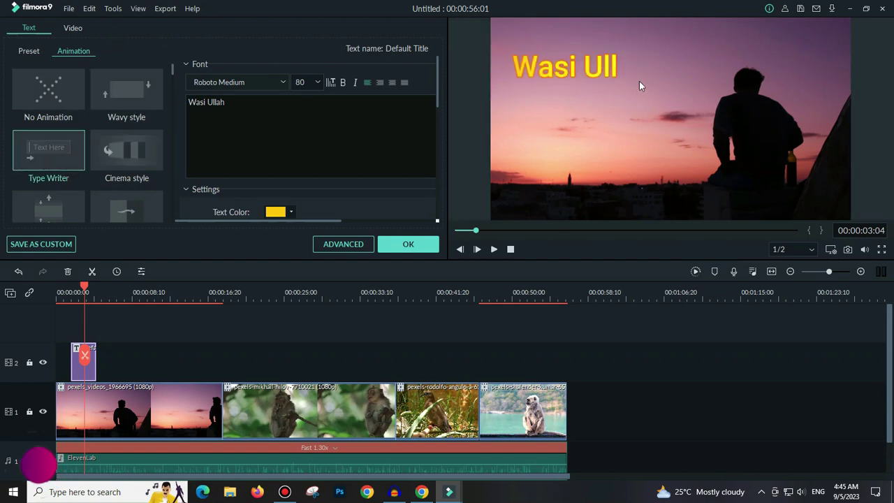
pyautogui.click(126, 157)
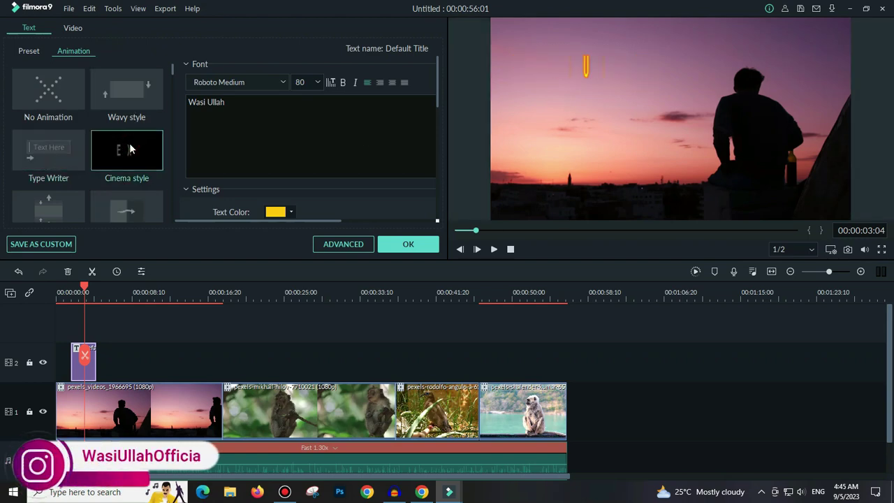
pyautogui.click(127, 204)
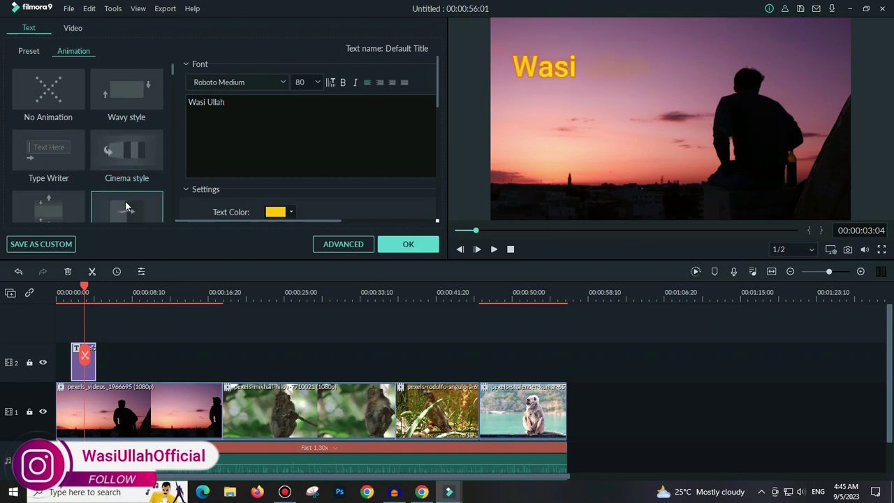
pyautogui.click(132, 99)
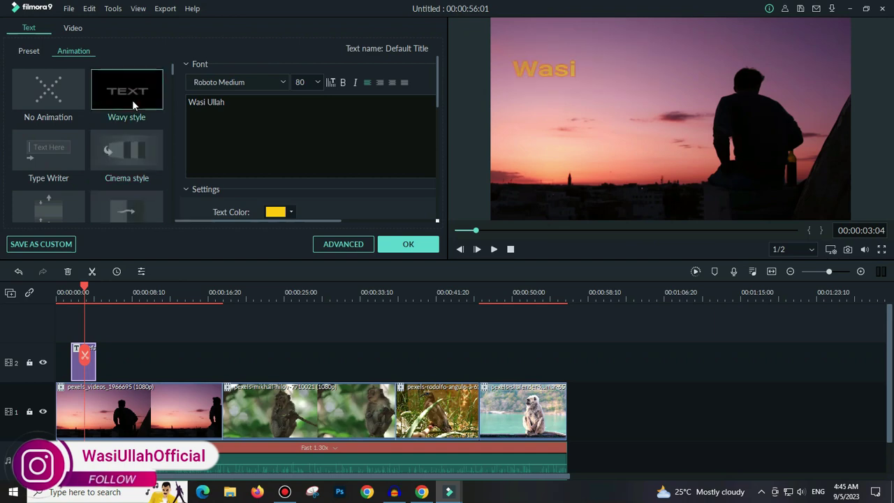
pyautogui.click(408, 244)
pyautogui.moveTo(84, 296); pyautogui.dragTo(67, 293)
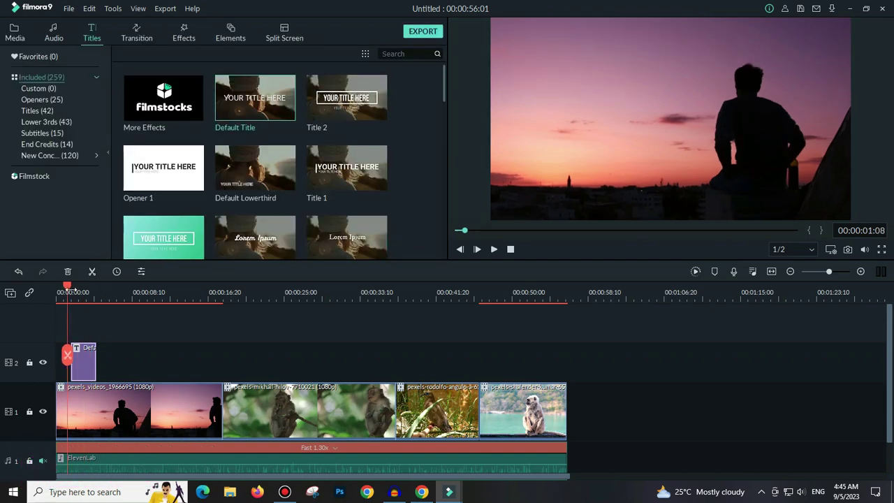
pyautogui.moveTo(68, 291); pyautogui.dragTo(83, 290)
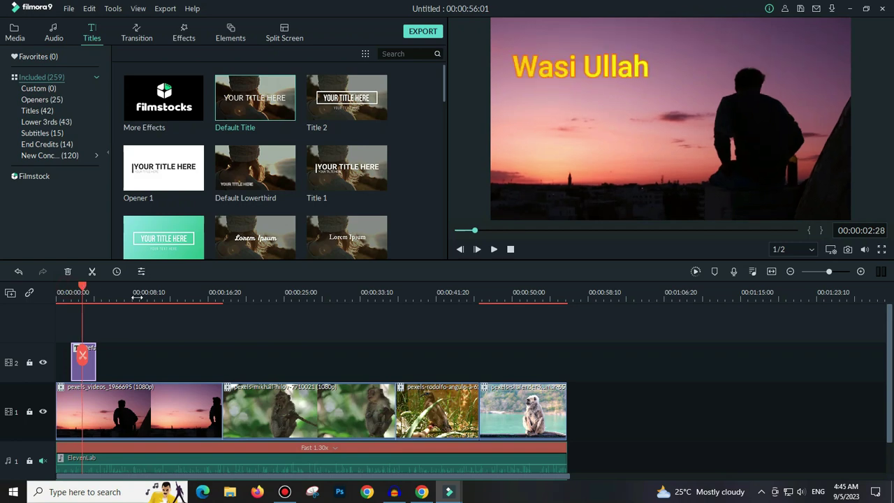
# Step: Add a second Default Title on a new track above the name title, starting at about 00:00:02:28, and check it in the preview
pyautogui.moveTo(255, 97); pyautogui.dragTo(110, 330)
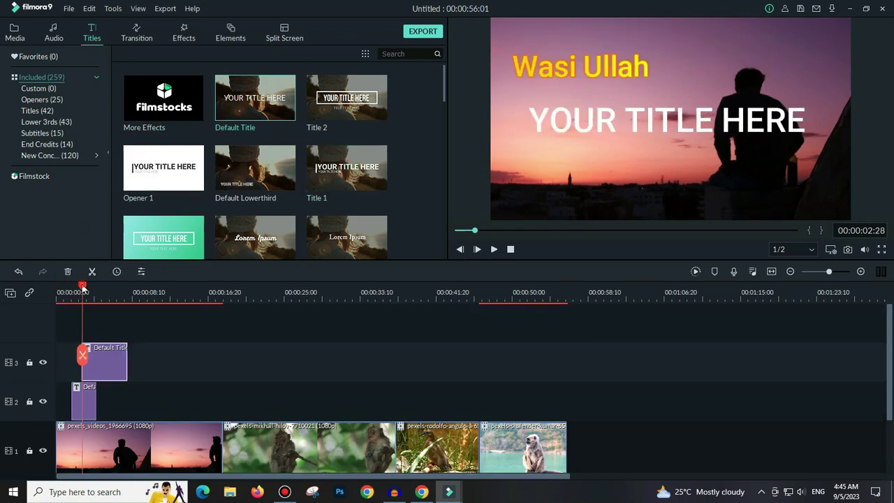
pyautogui.moveTo(82, 287)
pyautogui.mouseDown()
pyautogui.moveTo(57, 289)
pyautogui.moveTo(94, 296)
pyautogui.moveTo(82, 294)
pyautogui.mouseUp()
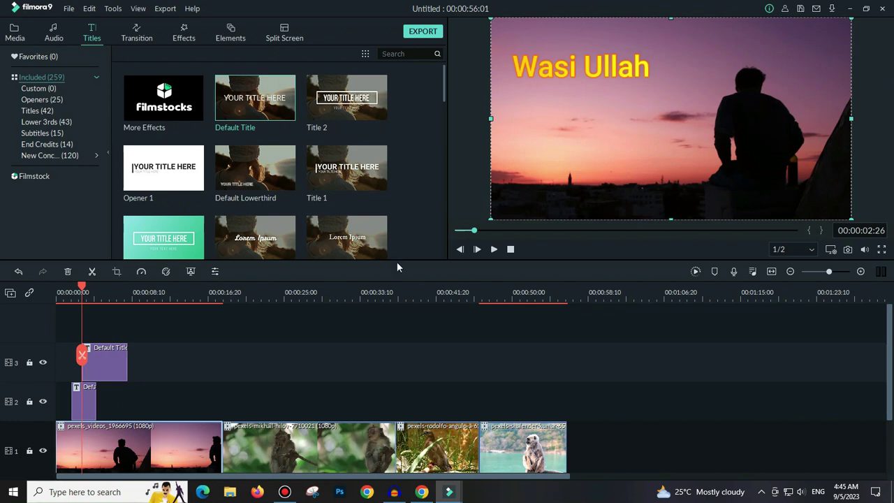
pyautogui.click(99, 291)
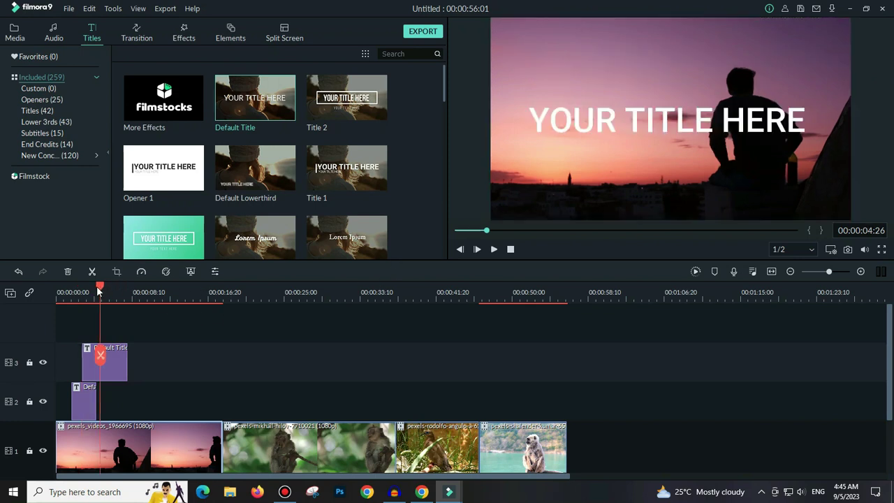
# Step: Shrink the second title to a little over half its size, just below the name title in the preview
pyautogui.moveTo(99, 288); pyautogui.dragTo(91, 290)
pyautogui.click(725, 124)
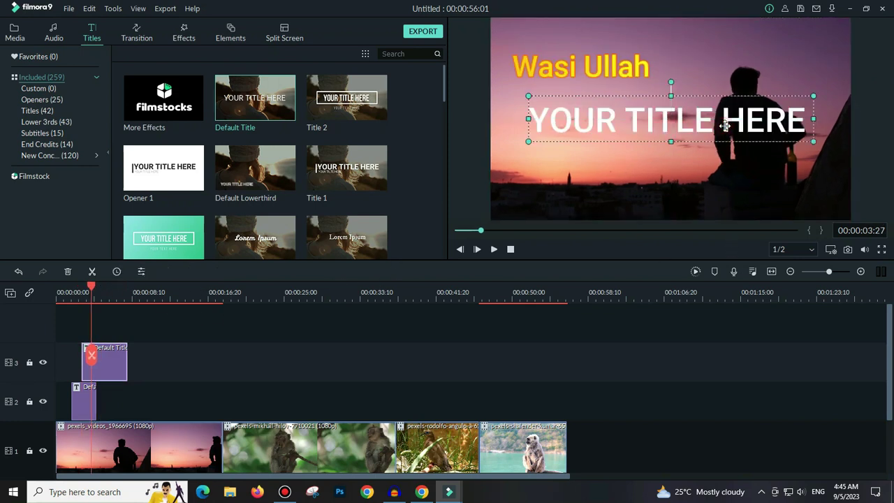
pyautogui.moveTo(815, 144); pyautogui.dragTo(694, 122)
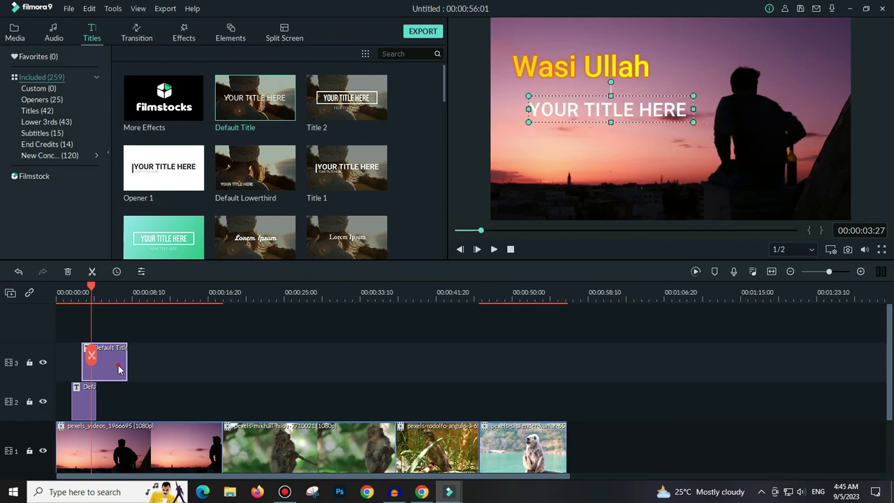
# Step: Move the second title clip to track 2 directly after the name title and place its text in the frame's lower-left corner
pyautogui.moveTo(119, 367); pyautogui.dragTo(133, 381)
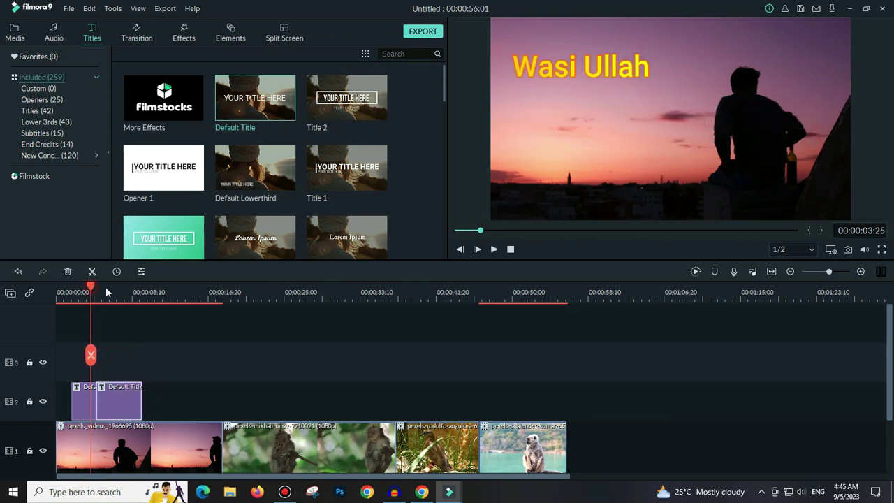
pyautogui.moveTo(105, 286)
pyautogui.mouseDown()
pyautogui.moveTo(143, 292)
pyautogui.moveTo(90, 291)
pyautogui.moveTo(108, 291)
pyautogui.mouseUp()
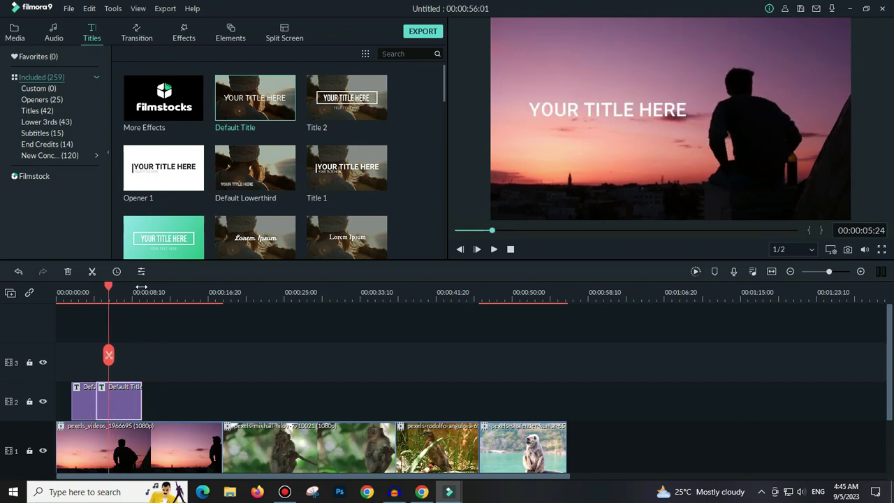
pyautogui.moveTo(649, 112); pyautogui.dragTo(618, 207)
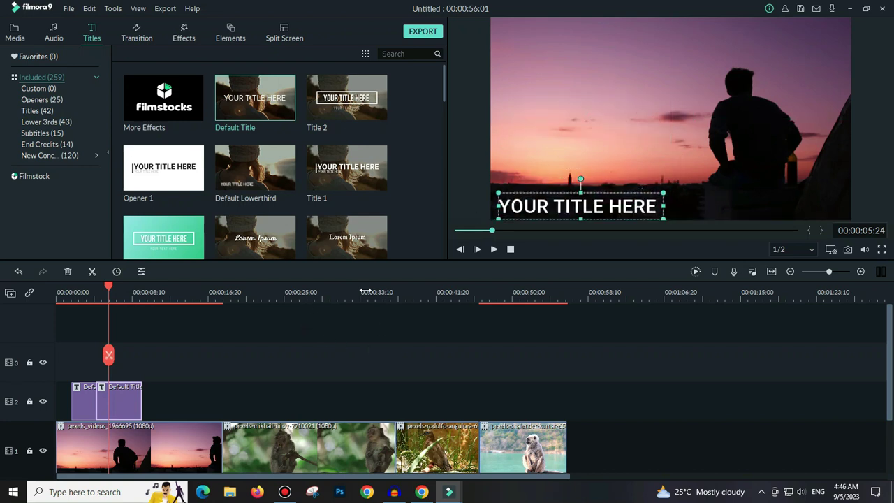
# Step: Add a Dissolve transition at the start of the first video clip and play the opening seconds from the beginning
pyautogui.moveTo(890, 328); pyautogui.dragTo(891, 368)
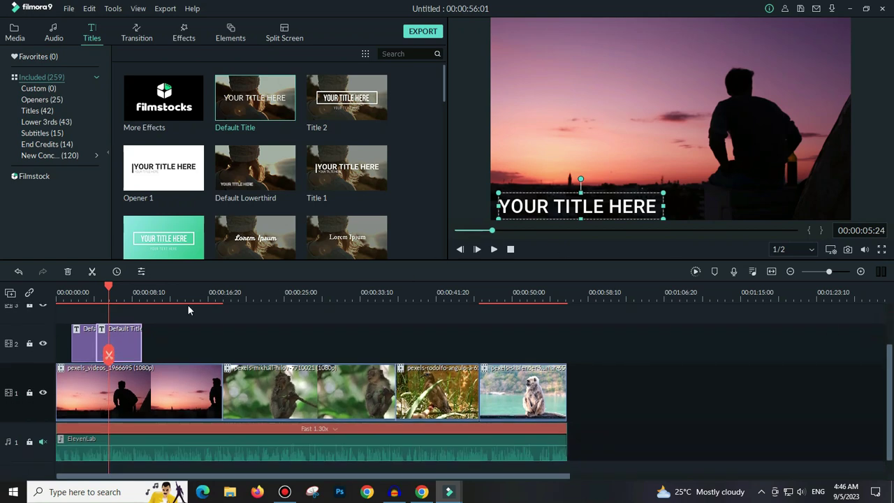
pyautogui.click(207, 298)
pyautogui.moveTo(208, 299); pyautogui.dragTo(41, 310)
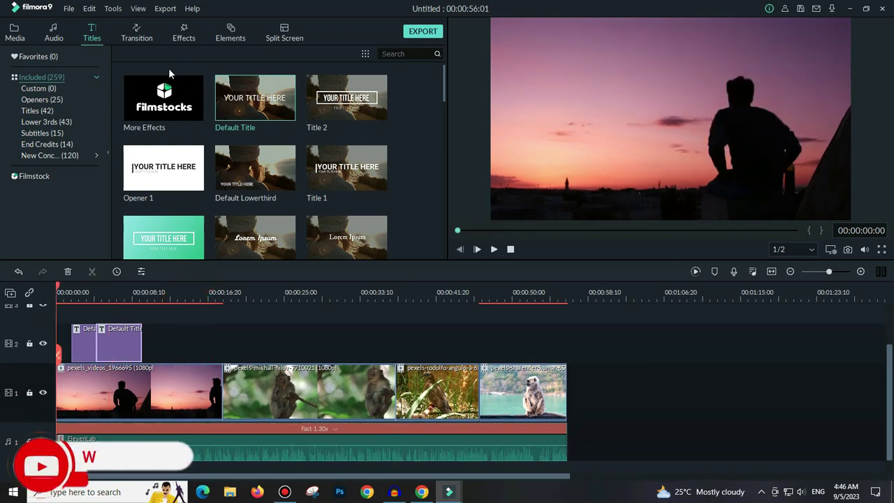
pyautogui.click(138, 36)
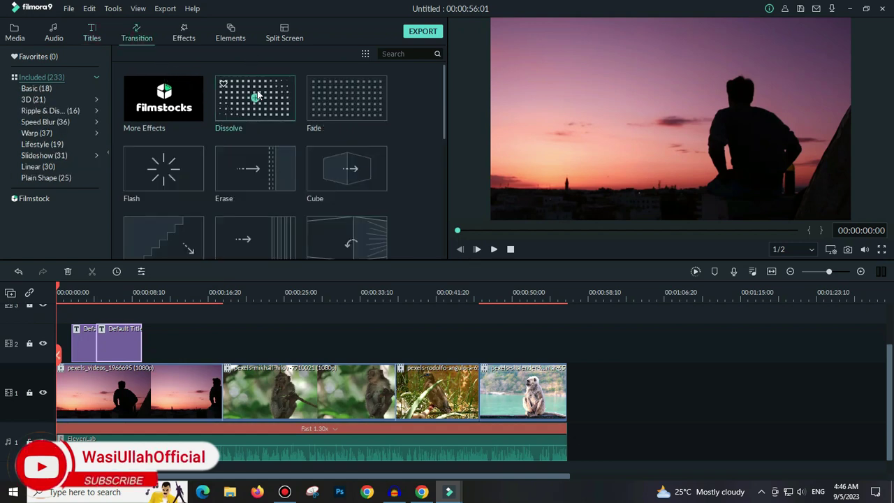
pyautogui.moveTo(271, 107); pyautogui.dragTo(117, 336)
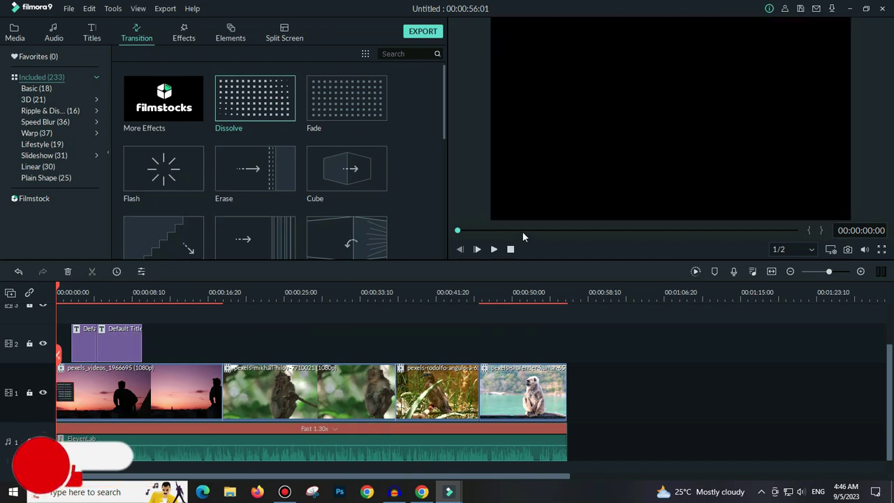
pyautogui.click(495, 250)
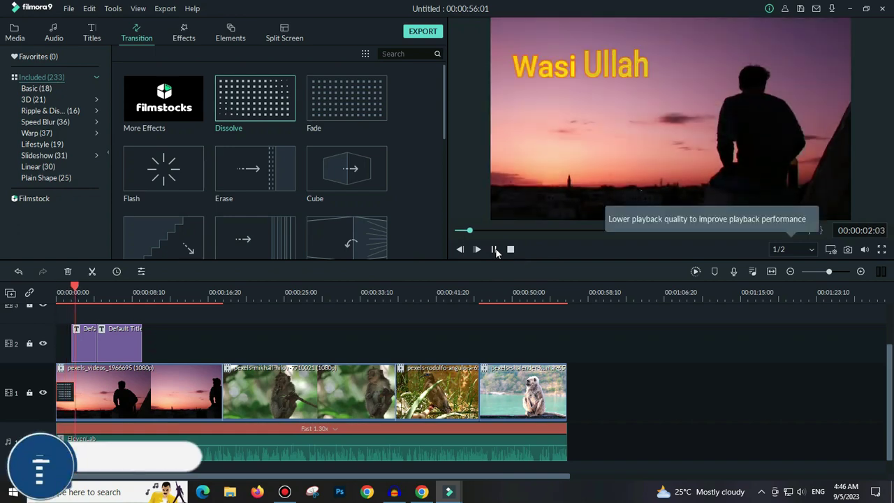
pyautogui.click(495, 250)
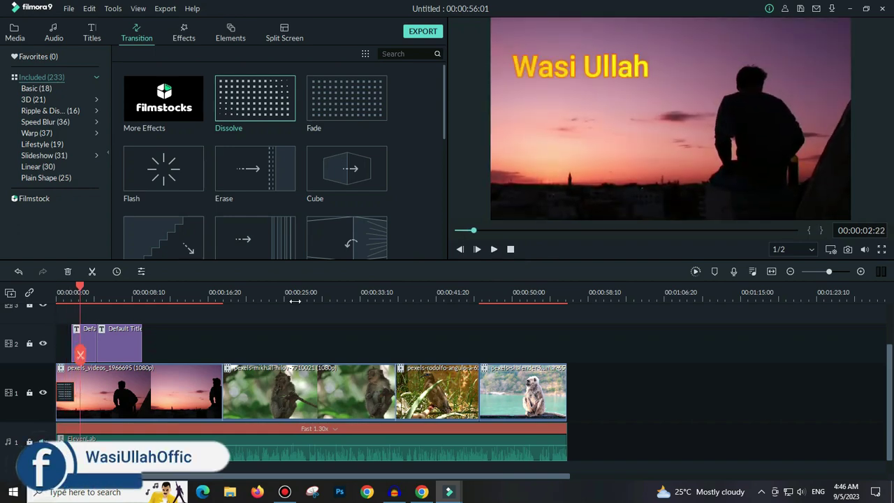
# Step: Play the cut between the sunset clip and the first monkey clip twice to examine how abruptly the scenes change
pyautogui.click(217, 292)
pyautogui.hotkey('ctrl', '=')
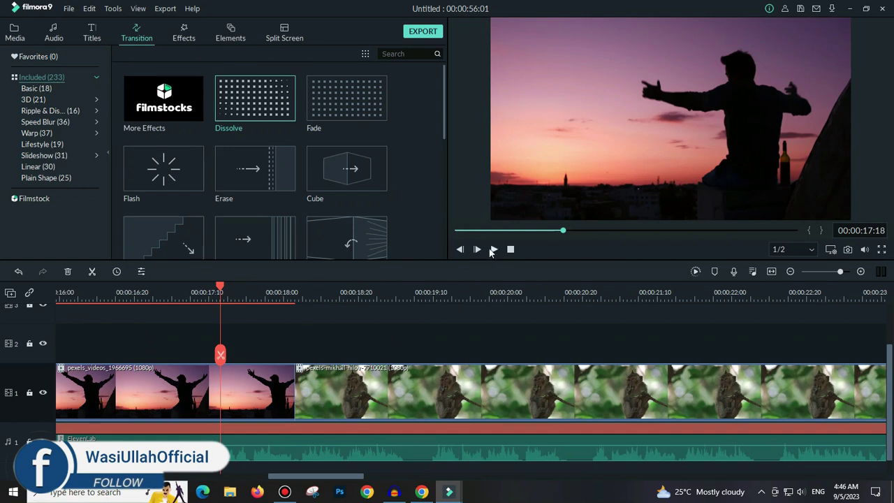
pyautogui.click(493, 249)
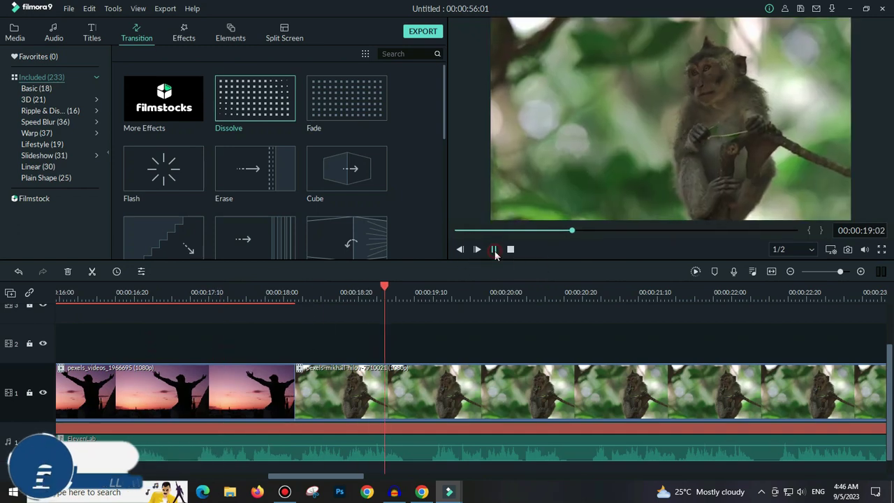
pyautogui.press('space')
pyautogui.click(228, 292)
pyautogui.click(493, 250)
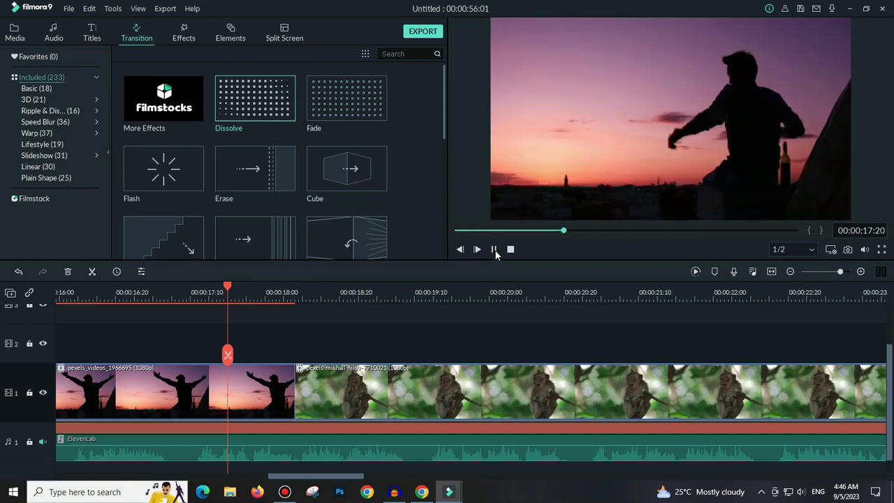
pyautogui.click(493, 249)
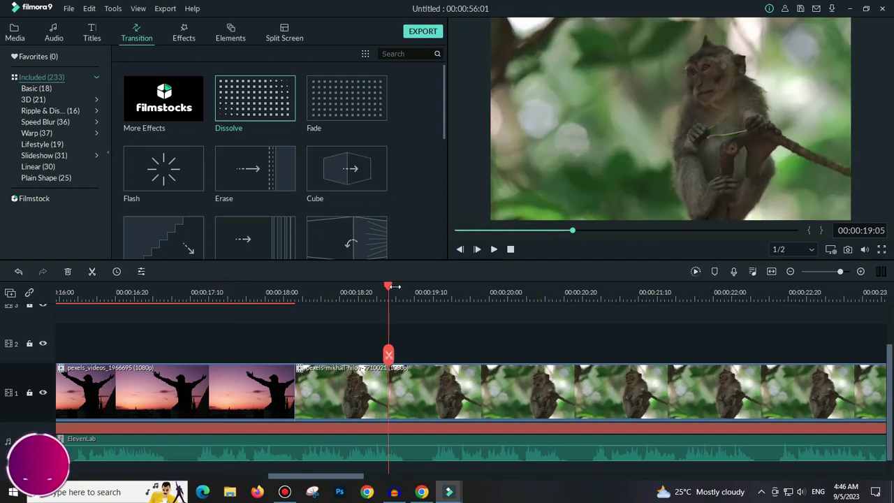
pyautogui.click(236, 293)
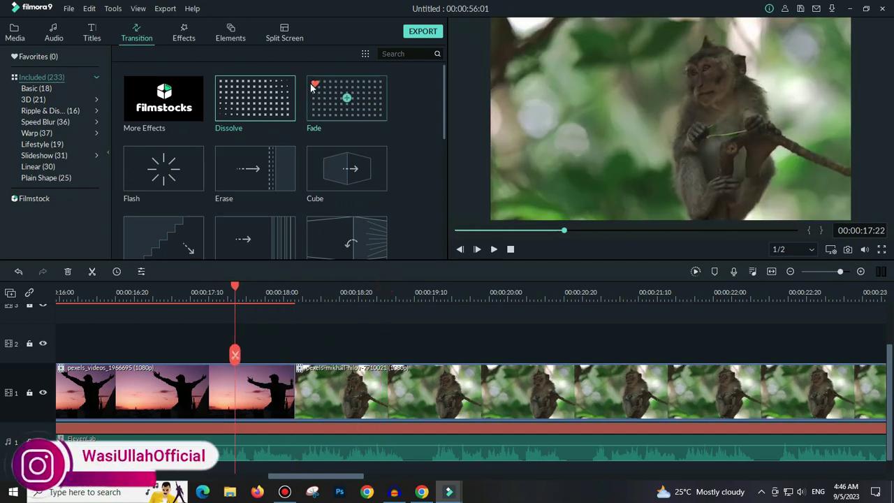
# Step: Place a Dissolve transition on the cut between the sunset clip and the first monkey clip and play it back
pyautogui.moveTo(275, 94); pyautogui.dragTo(282, 391)
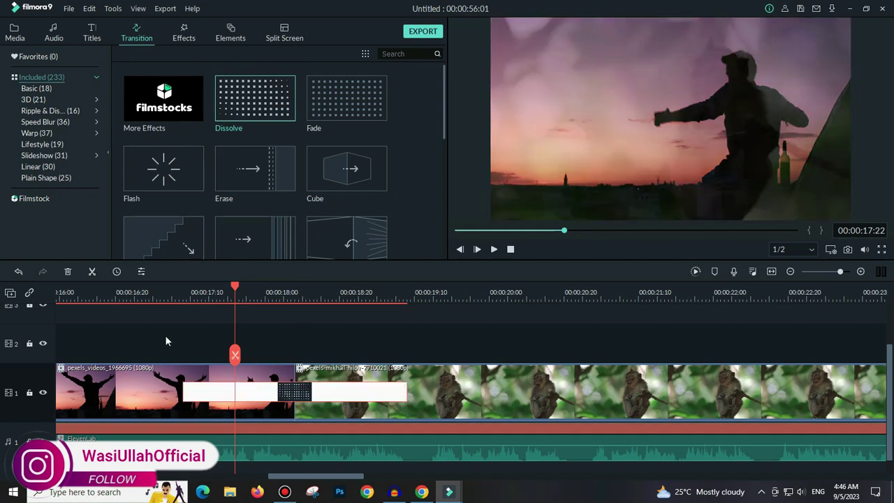
pyautogui.click(110, 293)
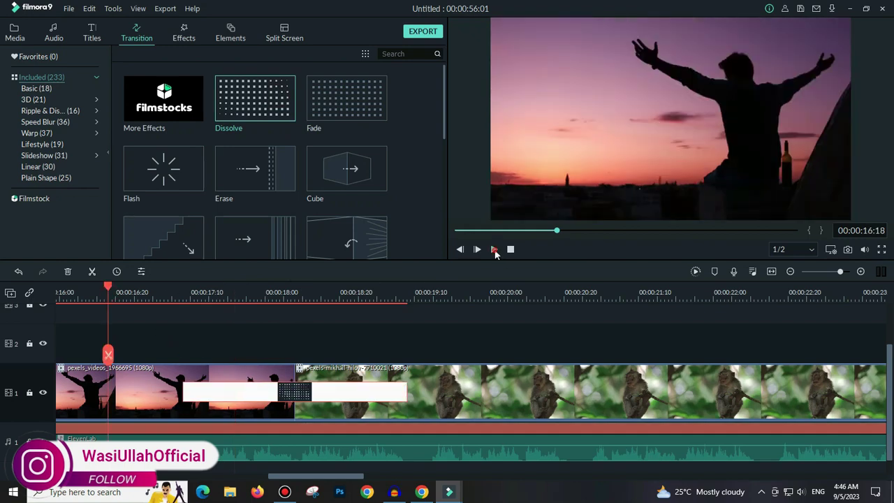
pyautogui.click(494, 250)
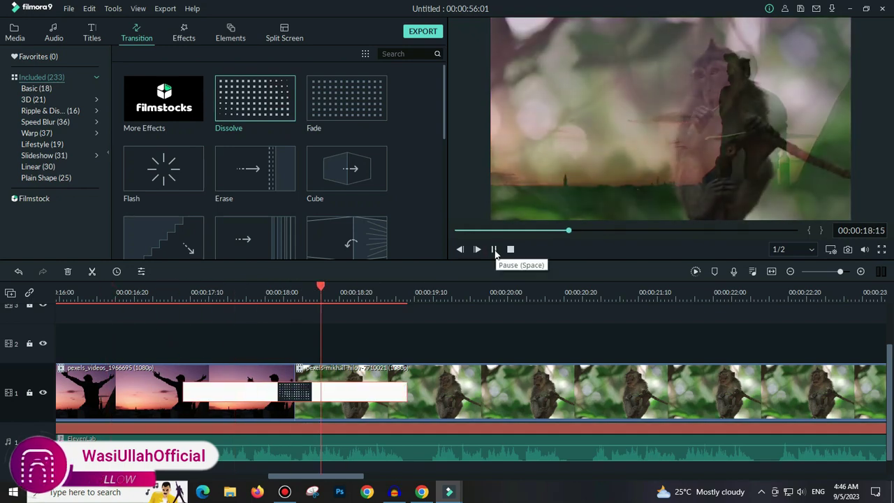
pyautogui.click(495, 250)
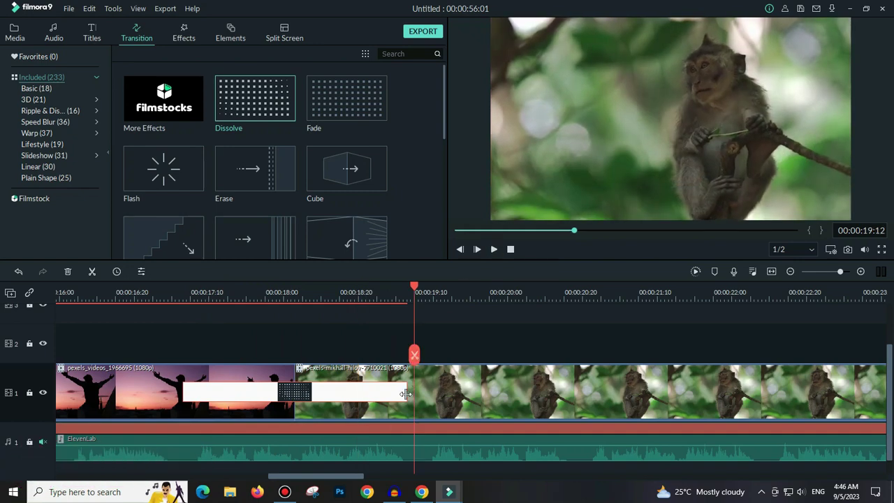
# Step: Shorten the Dissolve between the first two clips to less than half its length and play across the cut
pyautogui.moveTo(405, 395); pyautogui.dragTo(338, 393)
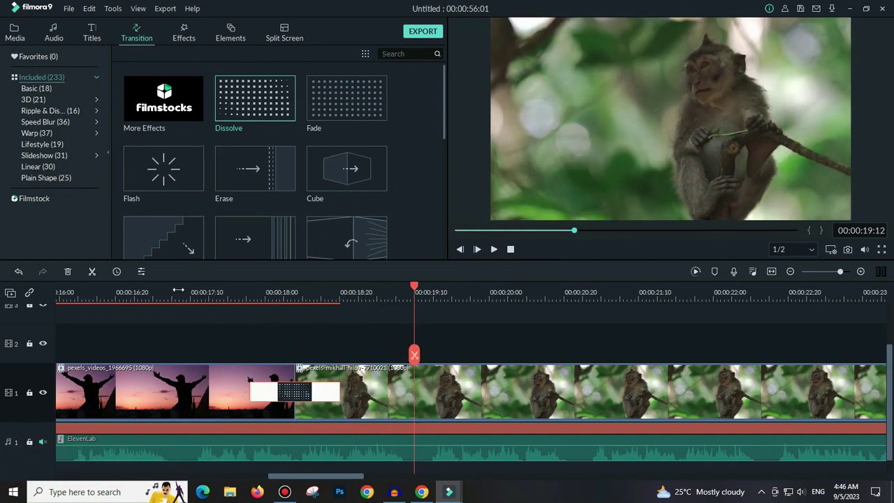
pyautogui.click(178, 290)
pyautogui.press('space')
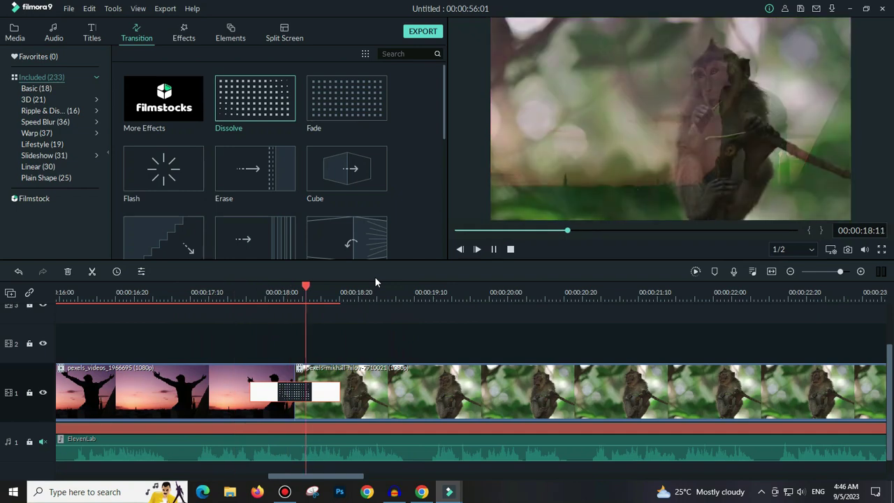
pyautogui.press('space')
pyautogui.click(421, 292)
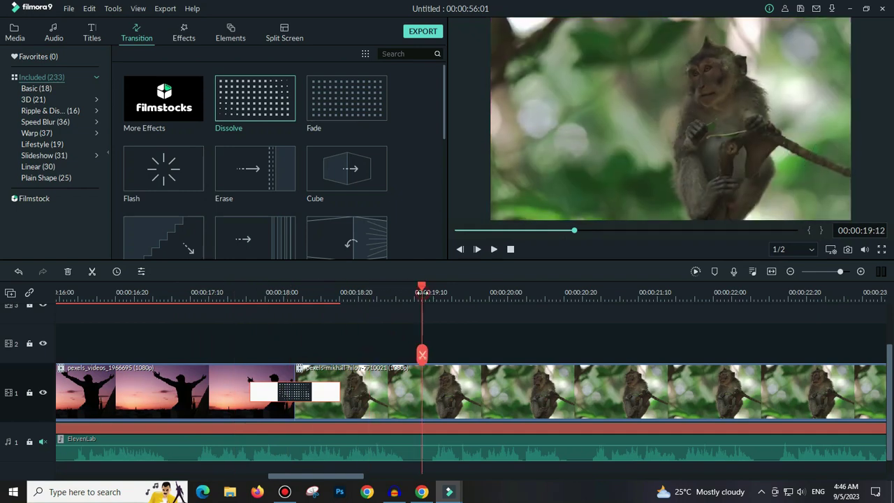
# Step: Replace the Dissolve between the first two clips with the Cube transition and play it back
pyautogui.moveTo(351, 203); pyautogui.dragTo(299, 395)
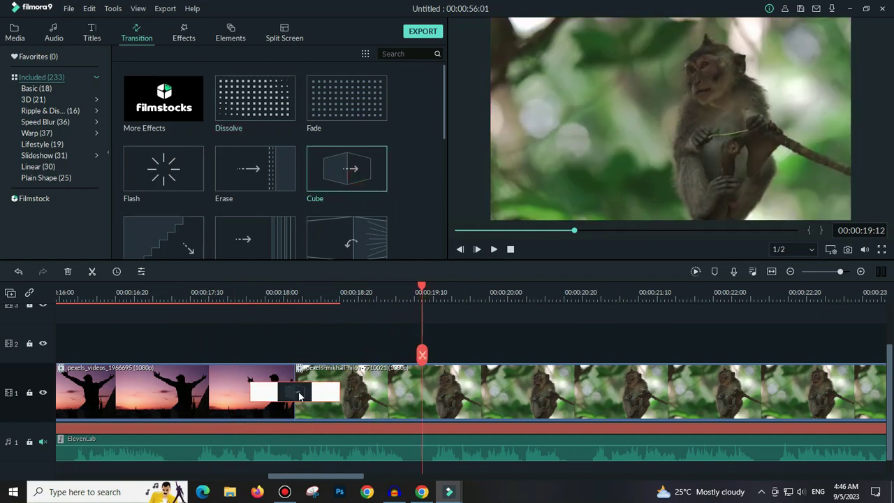
pyautogui.click(209, 284)
pyautogui.press('space')
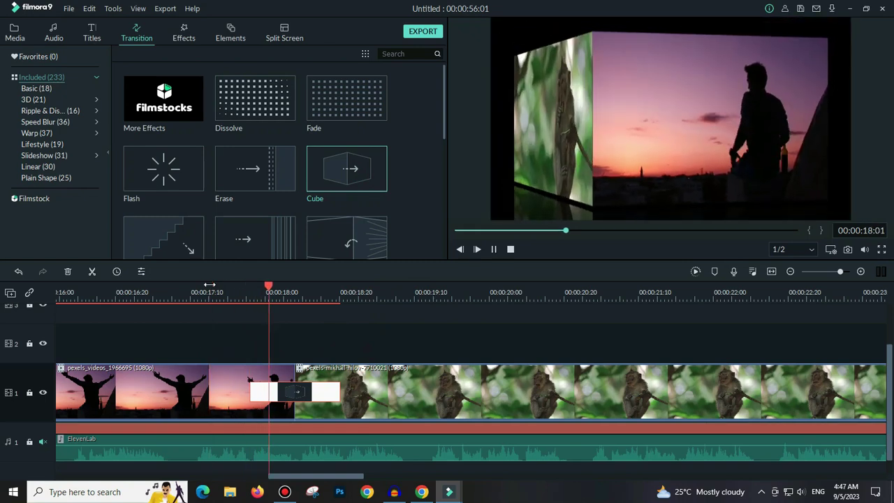
pyautogui.press('space')
# Step: Add a Flash transition between the second clip and the bird clip, and play across that cut from about 00:00:35:17
pyautogui.scroll(-4, 239, 299)
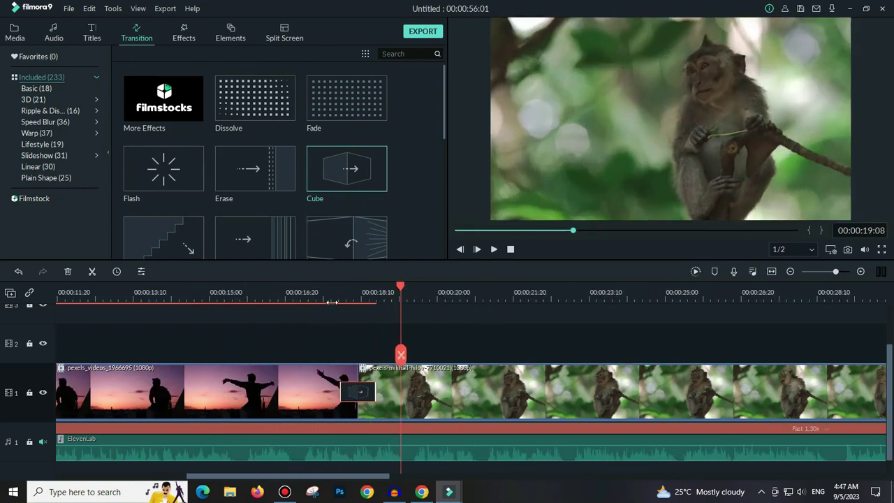
pyautogui.scroll(-2, 239, 299)
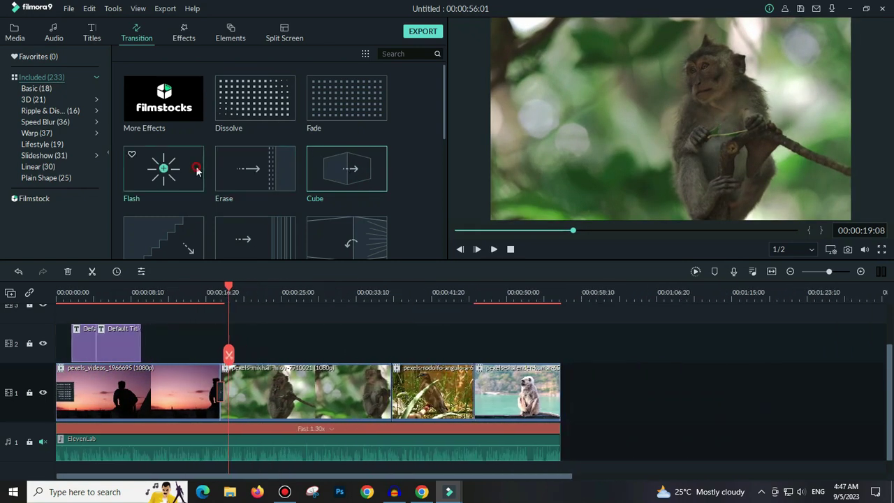
pyautogui.moveTo(194, 167); pyautogui.dragTo(393, 391)
pyautogui.click(375, 291)
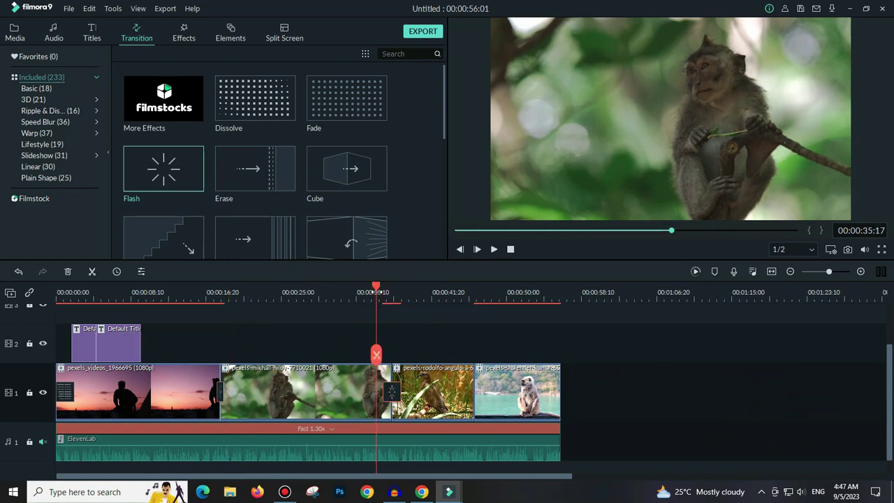
pyautogui.press('space')
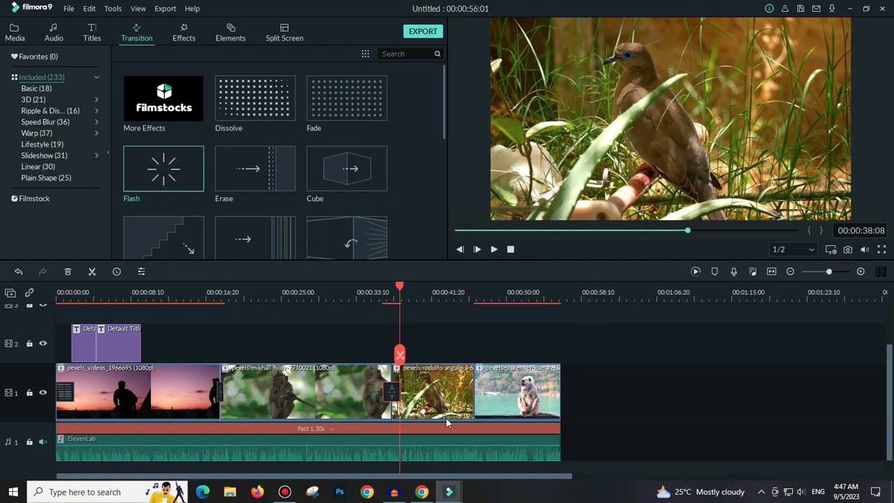
pyautogui.click(93, 296)
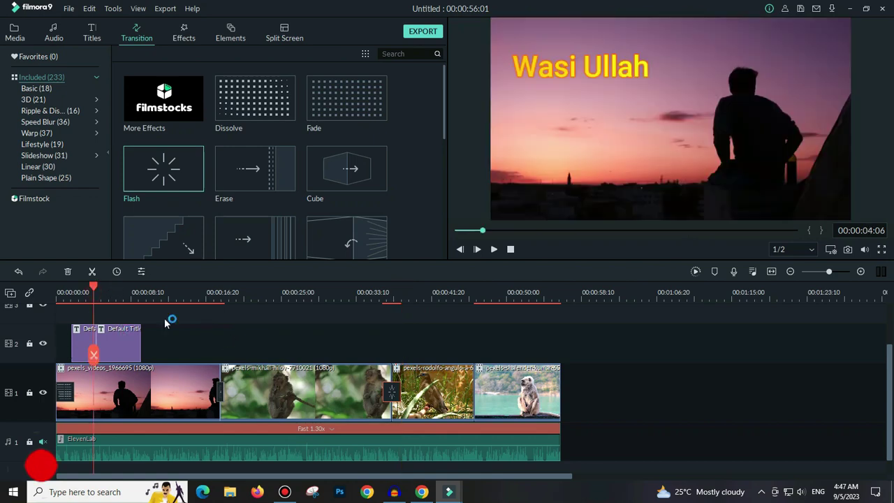
pyautogui.scroll(-1, 554, 444)
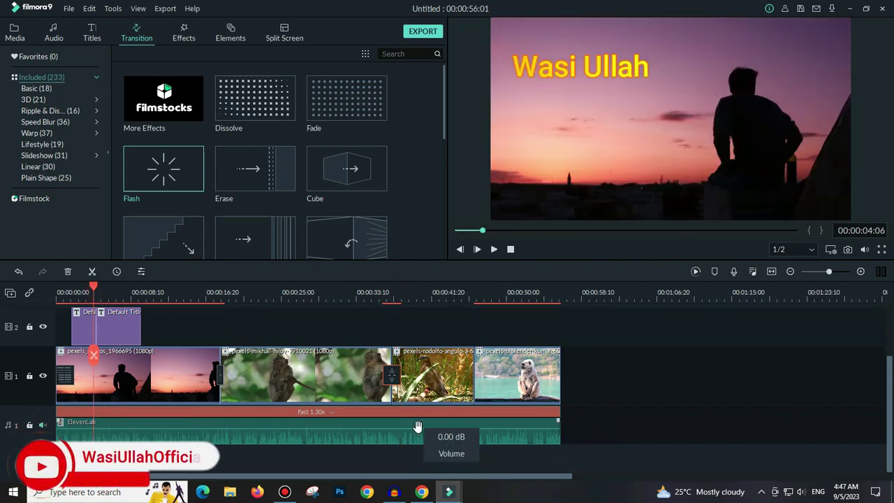
pyautogui.scroll(2, 419, 426)
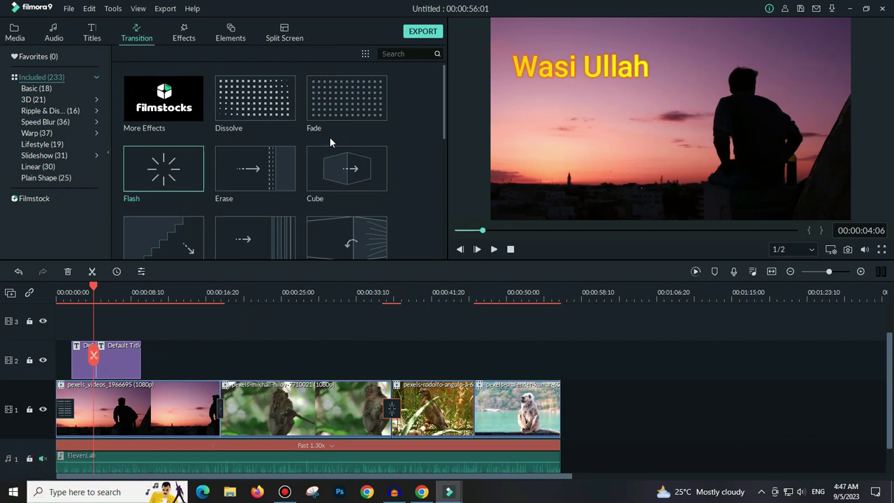
pyautogui.click(124, 362)
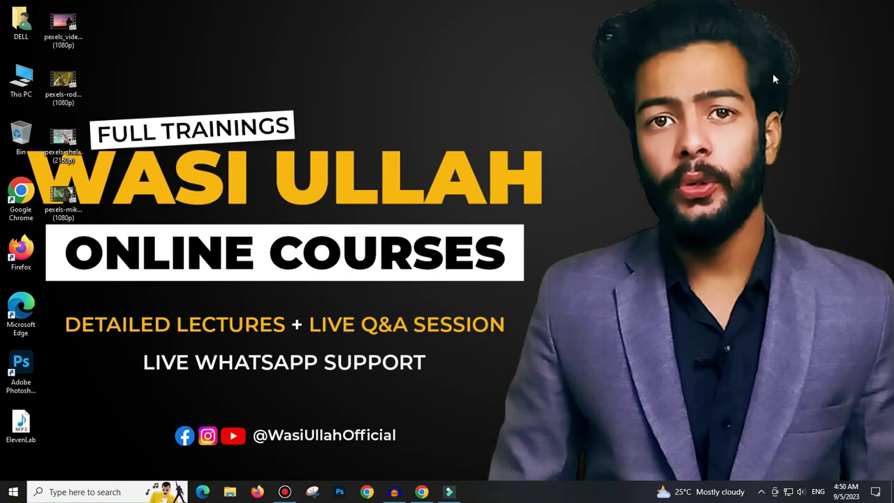
# Step: Switch to ChatGPT and draft a prompt for workout challenges like "30-Day Abs Challenge" or "HIIT Workout Challenge", requesting a video title, description and tags
pyautogui.click(422, 491)
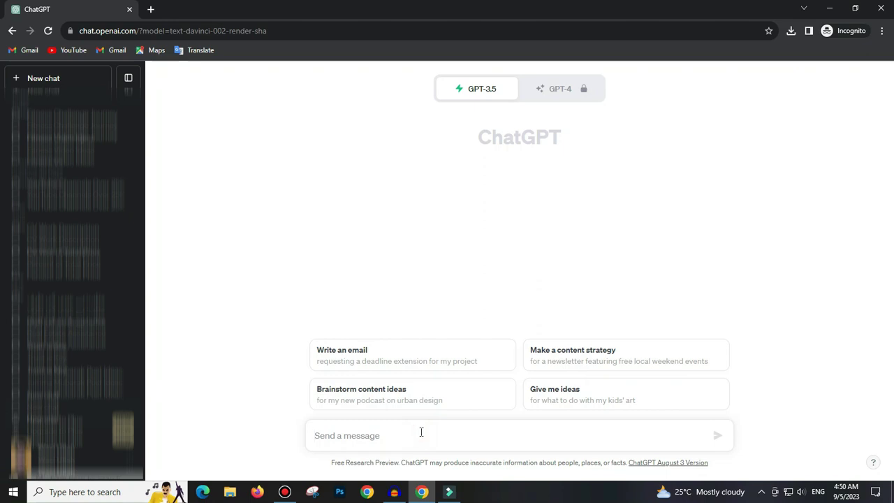
pyautogui.write('Create a series of workout challenges, such as "30-Day Abs Challenge" or "HIIT Workout Challenge," and document your progress.')
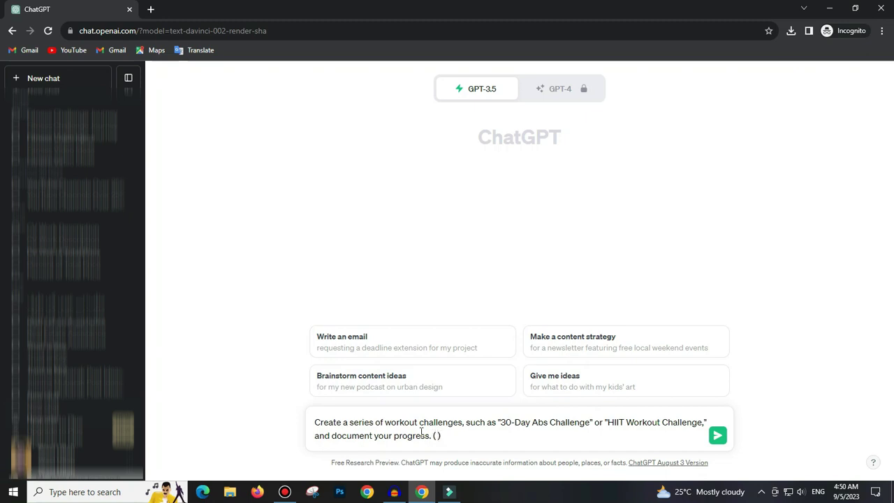
pyautogui.write('Create Title or Discription f')
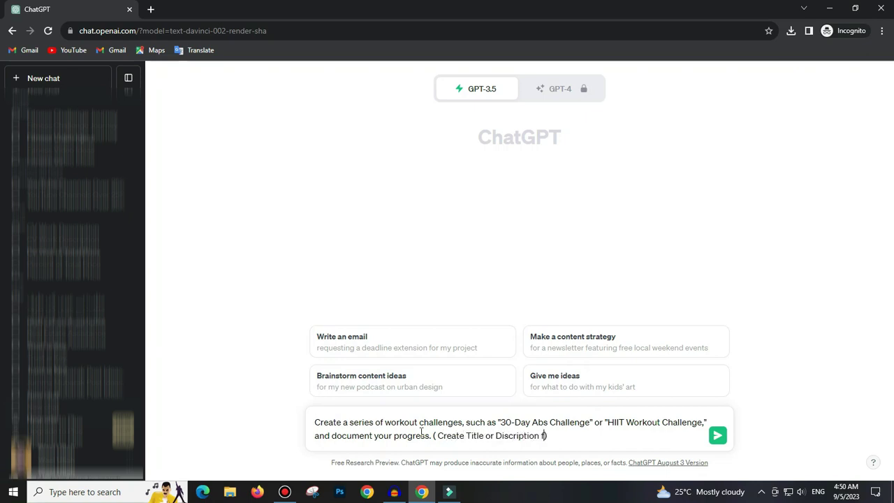
pyautogui.write('or my Video and Also ')
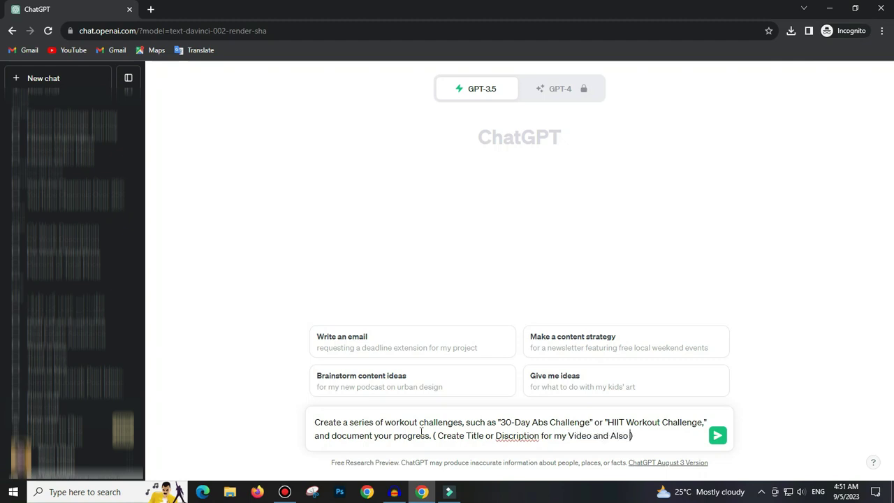
pyautogui.write('Create a Tags for My Video')
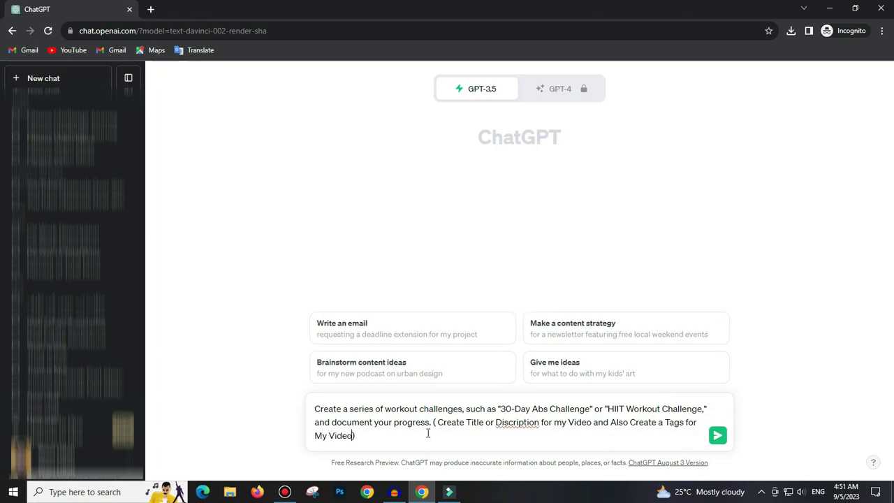
# Step: Correct the misspelled "Discription" to "Description" in the prompt and submit it
pyautogui.rightClick(512, 423)
pyautogui.click(534, 274)
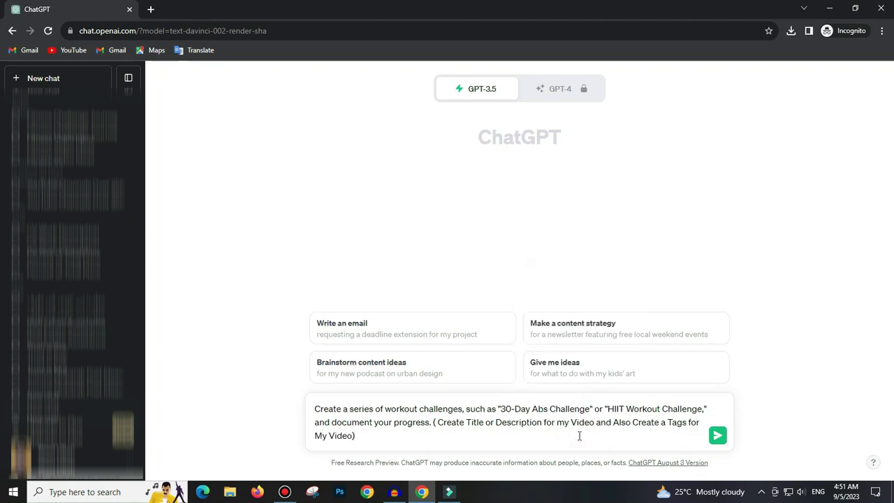
pyautogui.moveTo(314, 409); pyautogui.dragTo(433, 422)
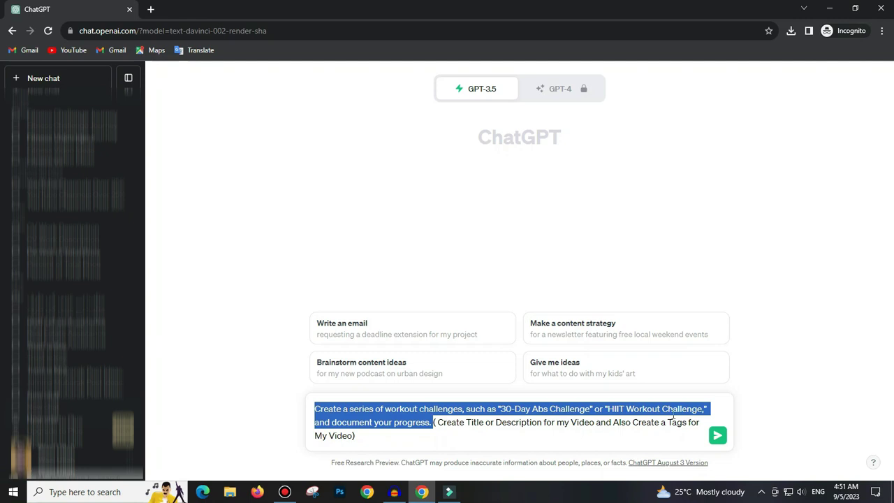
pyautogui.click(717, 435)
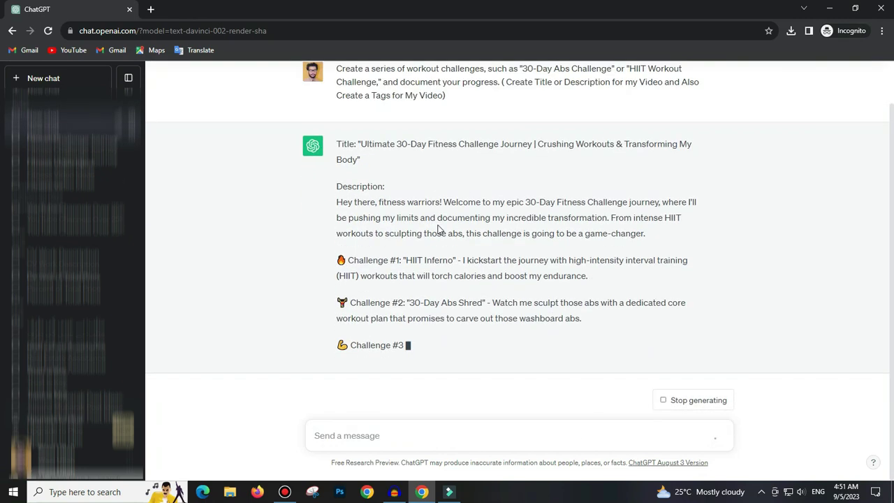
# Step: Review the generated title, description and tags, highlighting each section of the answer in turn
pyautogui.scroll(1, 438, 229)
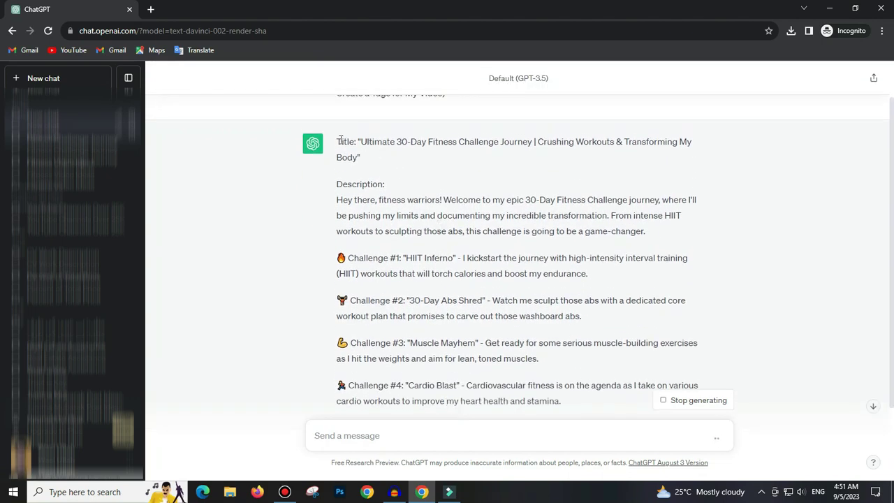
pyautogui.moveTo(341, 140); pyautogui.dragTo(367, 160)
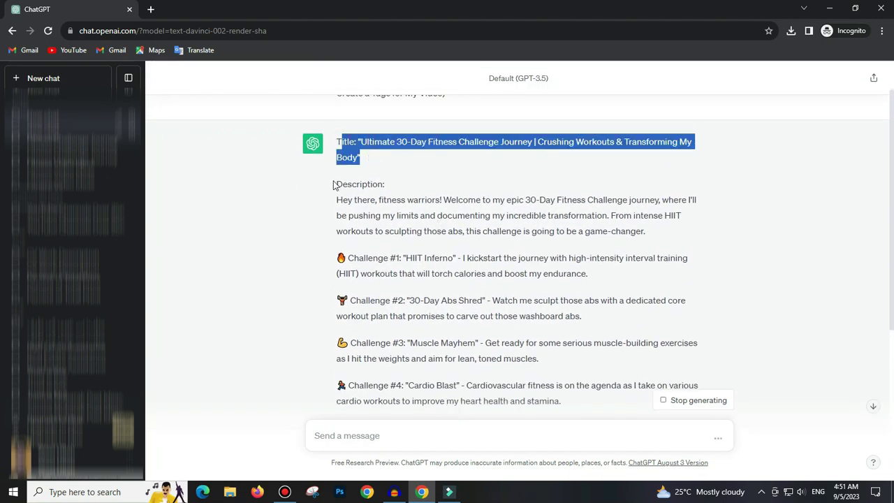
pyautogui.moveTo(333, 185); pyautogui.dragTo(581, 316)
pyautogui.scroll(-2, 530, 349)
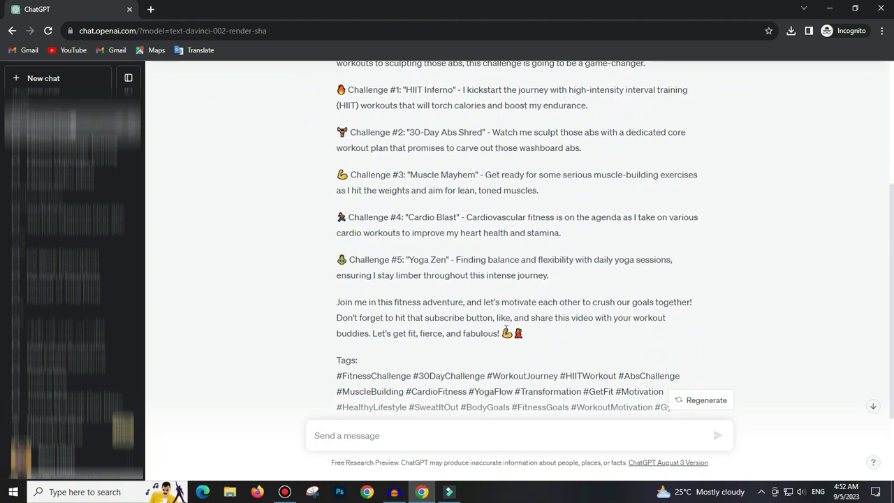
pyautogui.scroll(-2, 351, 269)
pyautogui.moveTo(336, 250); pyautogui.dragTo(506, 343)
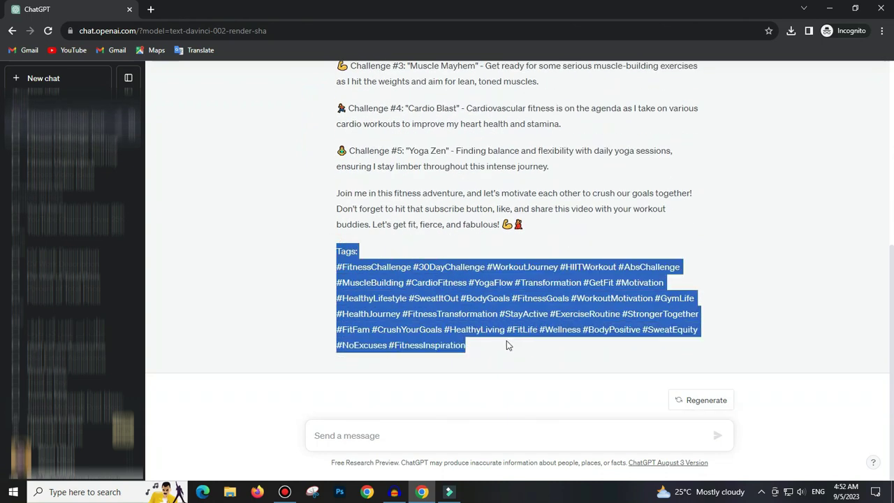
# Step: Highlight the whole answer from the title through the tags, clear the selection and read it through again
pyautogui.scroll(5, 506, 343)
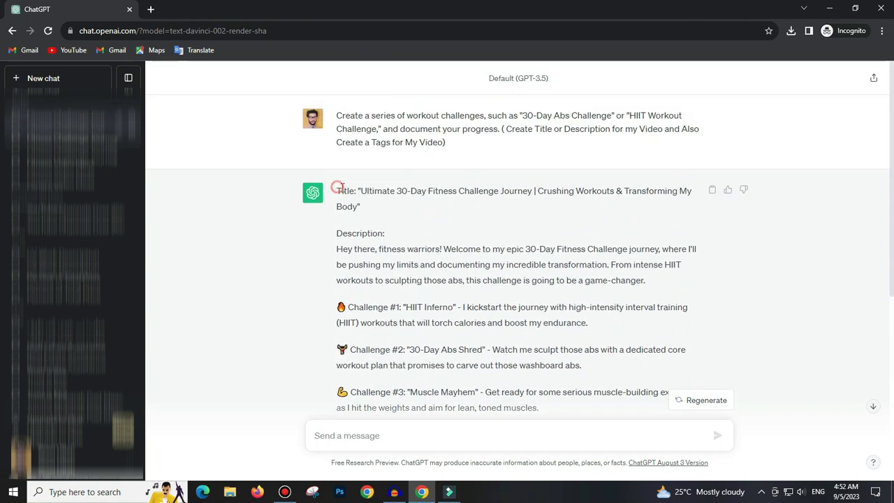
pyautogui.moveTo(338, 189); pyautogui.dragTo(629, 358)
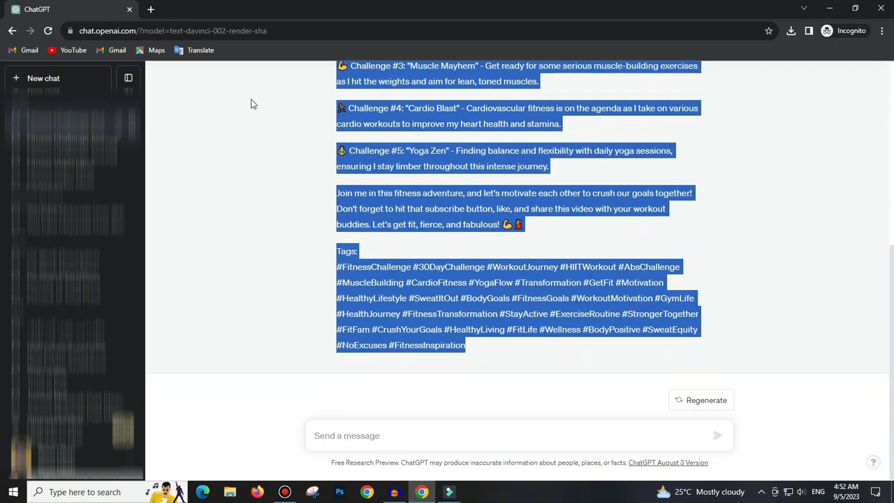
pyautogui.scroll(3, 294, 188)
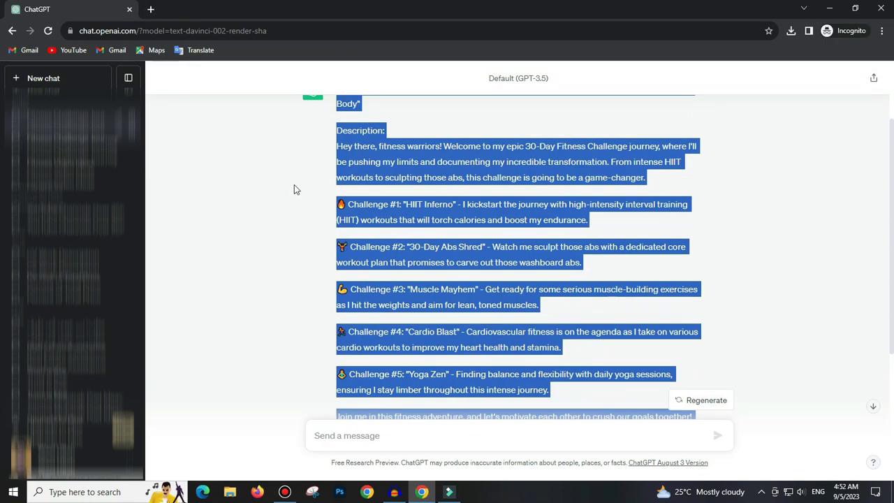
pyautogui.click(358, 202)
pyautogui.scroll(2, 509, 187)
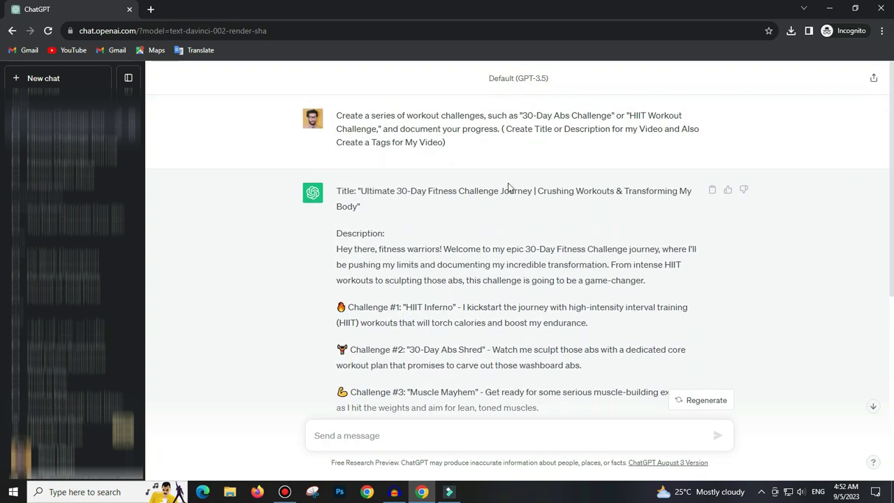
pyautogui.scroll(-2, 510, 268)
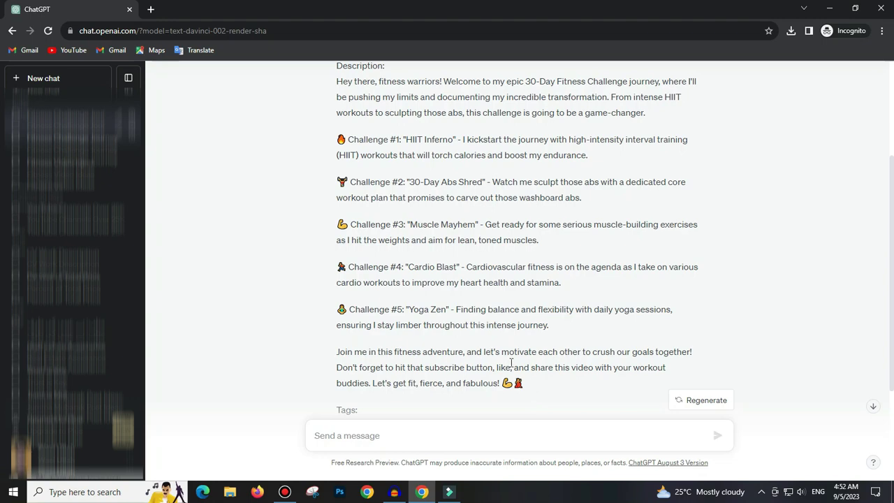
pyautogui.scroll(2, 514, 359)
pyautogui.scroll(-3, 516, 363)
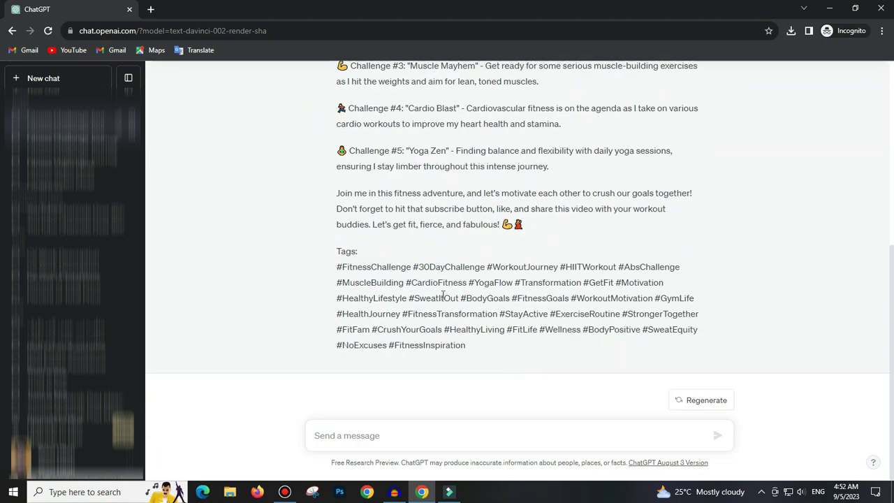
pyautogui.scroll(4, 442, 295)
pyautogui.scroll(1, 442, 295)
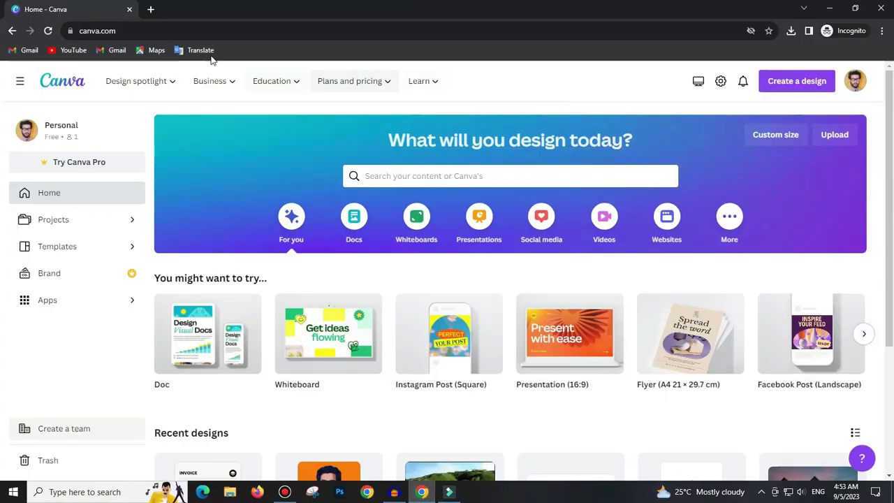
pyautogui.hotkey('ctrl', 'l')
pyautogui.moveTo(136, 81)
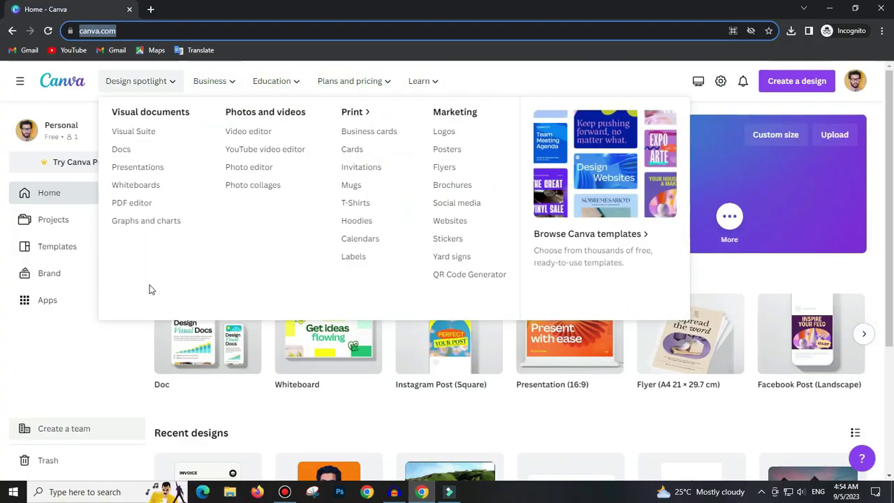
pyautogui.click(73, 377)
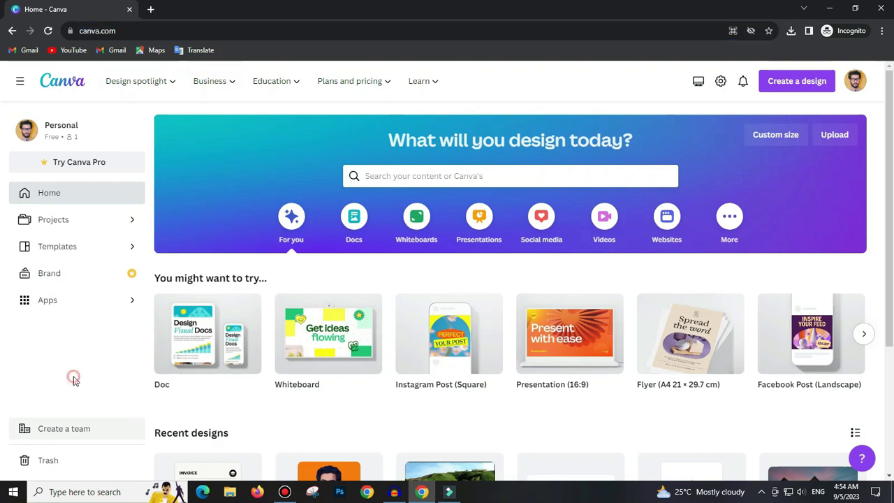
# Step: Search Canva for "YouTube Thumbnail" and open the YouTube Thumbnail template category
pyautogui.click(529, 176)
pyautogui.write('YouTube Thumbnail')
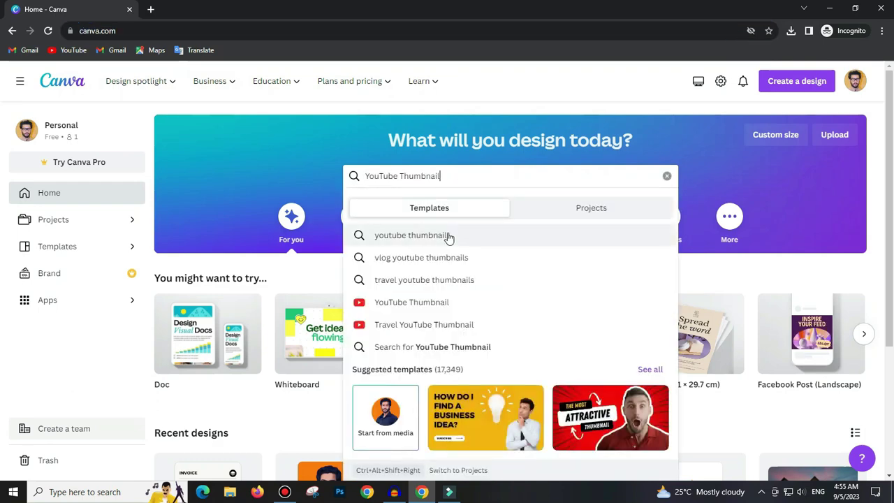
pyautogui.click(436, 308)
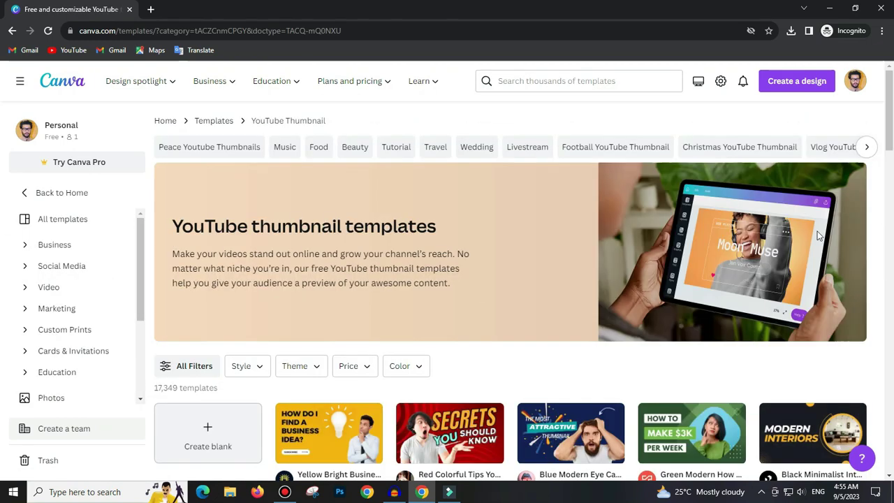
# Step: Choose the red "Secrets You Should Know" template from the YouTube thumbnail templates and open it for customizing
pyautogui.scroll(-3, 564, 176)
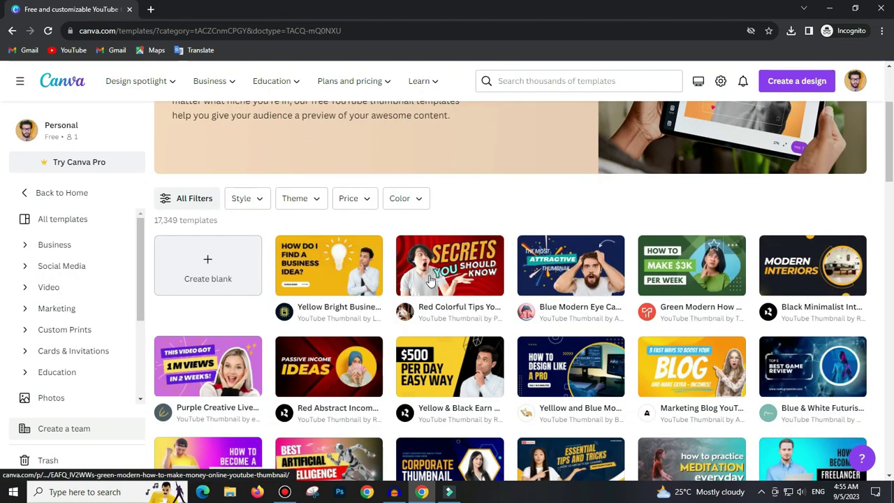
pyautogui.scroll(-1, 361, 324)
pyautogui.scroll(-3, 361, 324)
pyautogui.scroll(2, 461, 331)
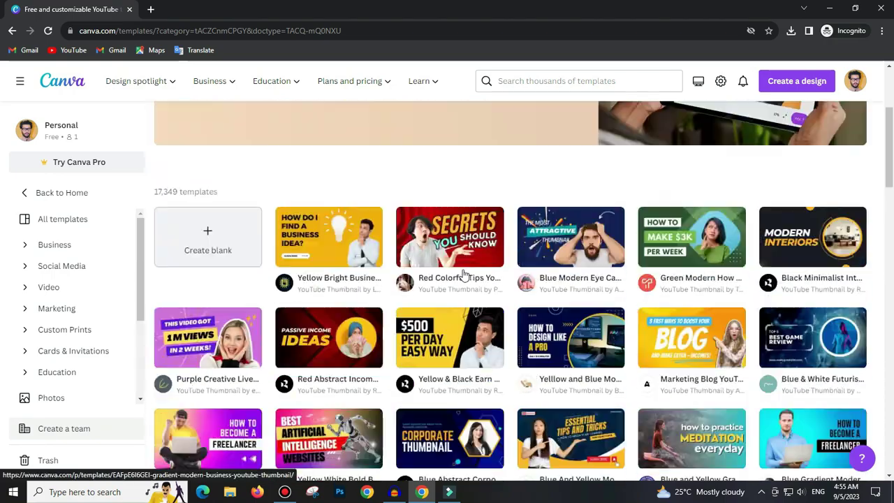
pyautogui.scroll(-2, 719, 223)
pyautogui.scroll(-5, 719, 224)
pyautogui.scroll(10, 629, 224)
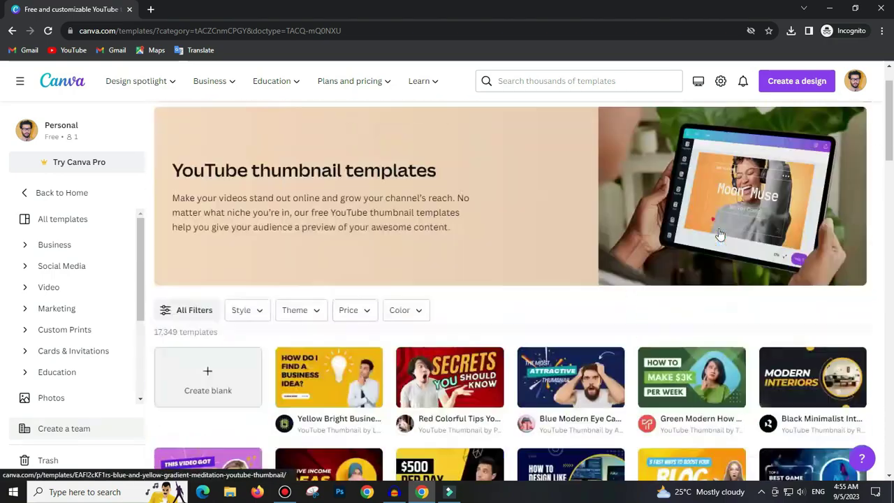
pyautogui.scroll(-2, 585, 224)
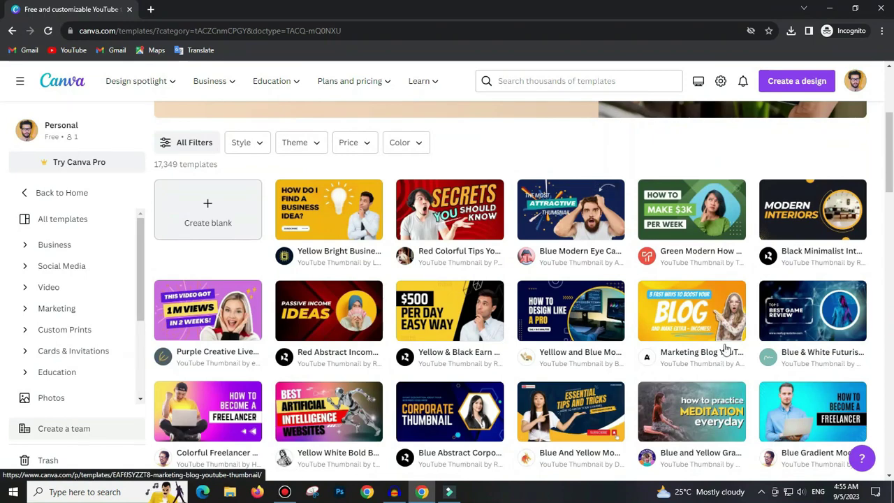
pyautogui.click(428, 215)
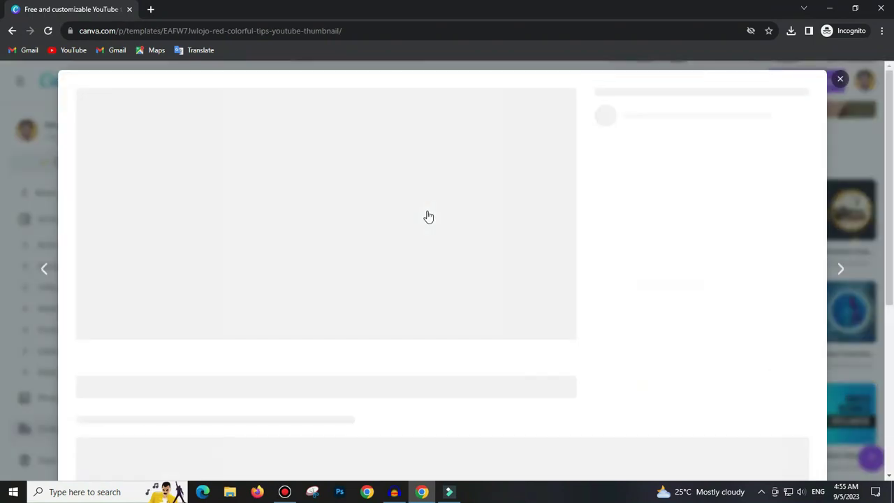
pyautogui.click(672, 196)
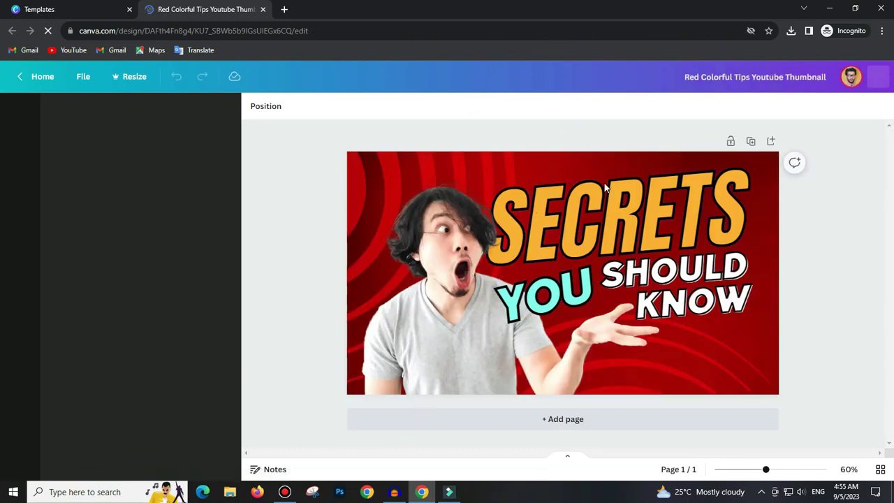
# Step: Open the "SECRETS" headline text on the thumbnail for editing
pyautogui.click(734, 225)
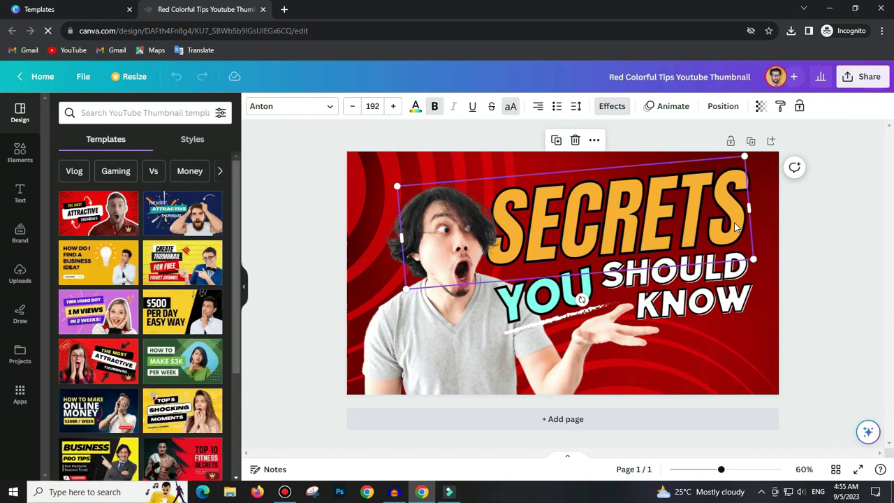
pyautogui.doubleClick(705, 195)
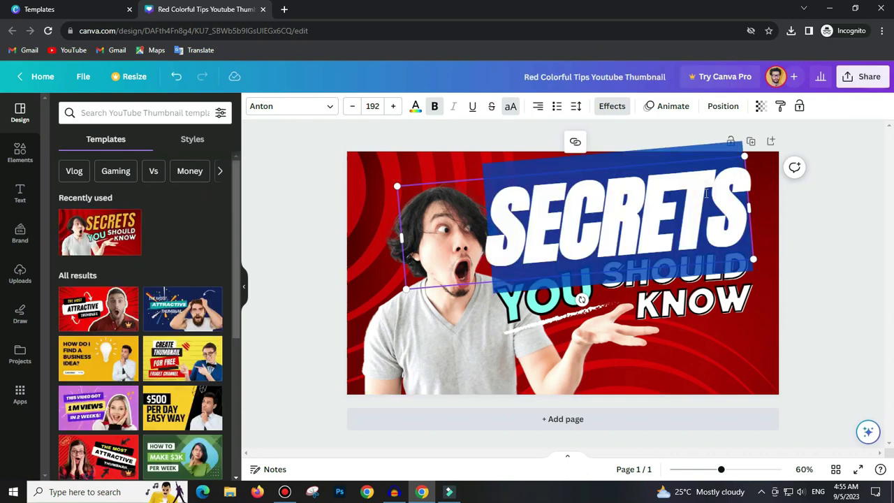